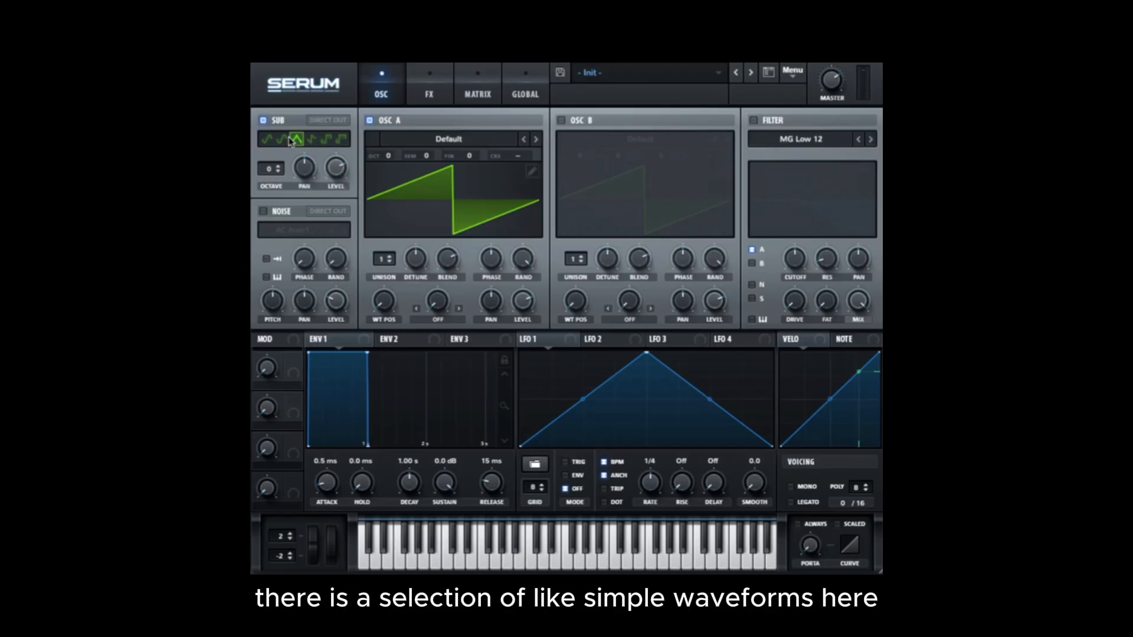
# Set the sub oscillator to a sine wave at octave -1 and route it directly out.
pyautogui.click(266, 141)
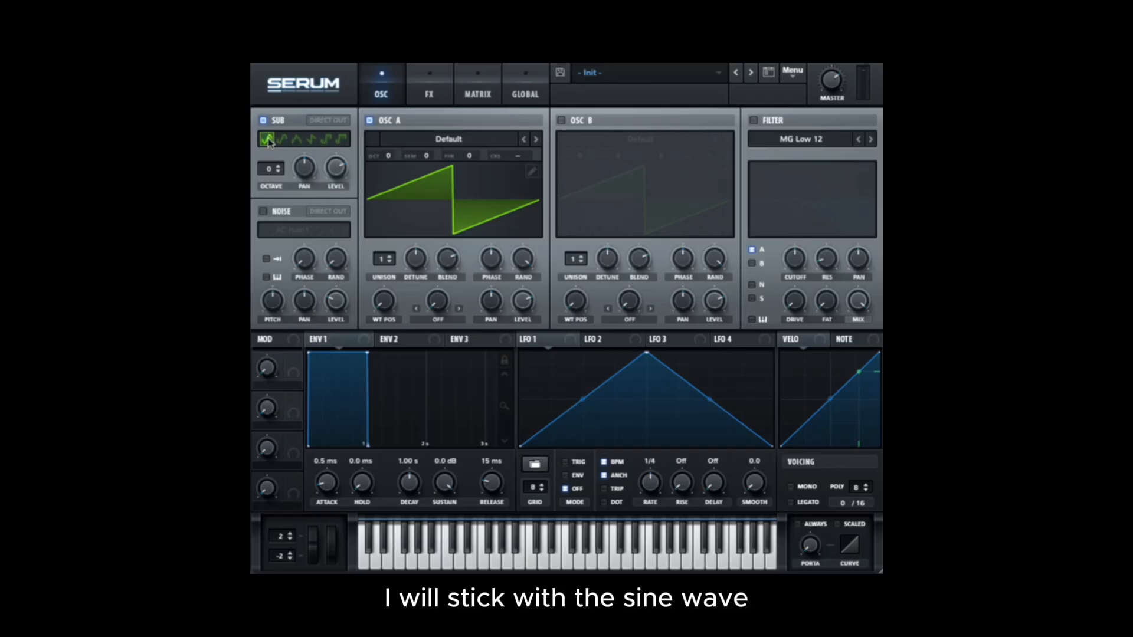
pyautogui.click(278, 173)
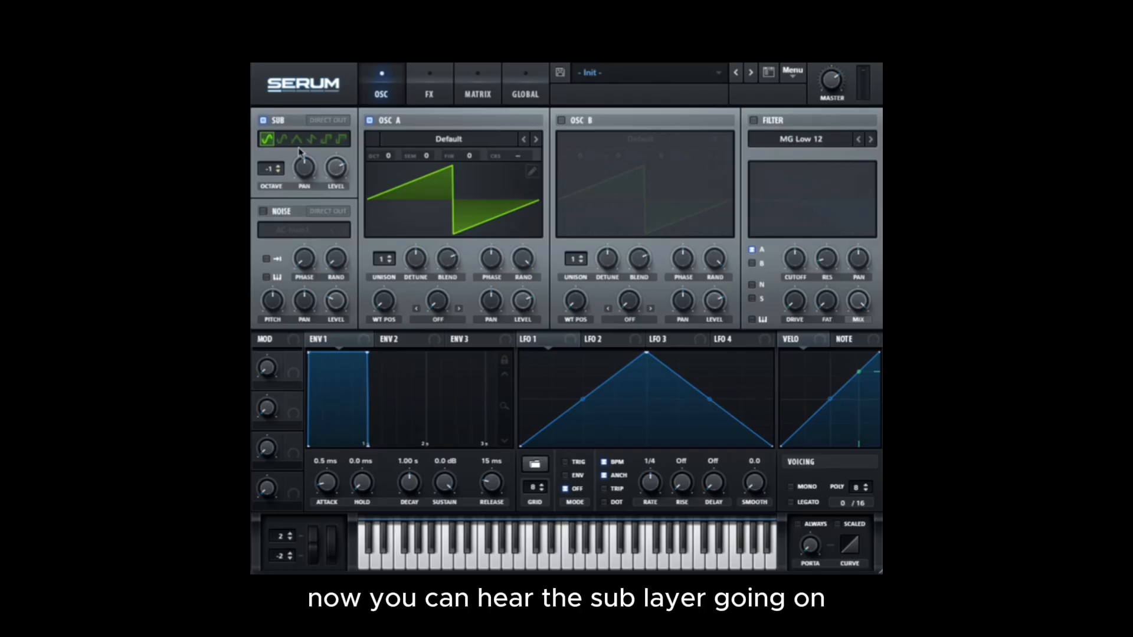
pyautogui.click(330, 121)
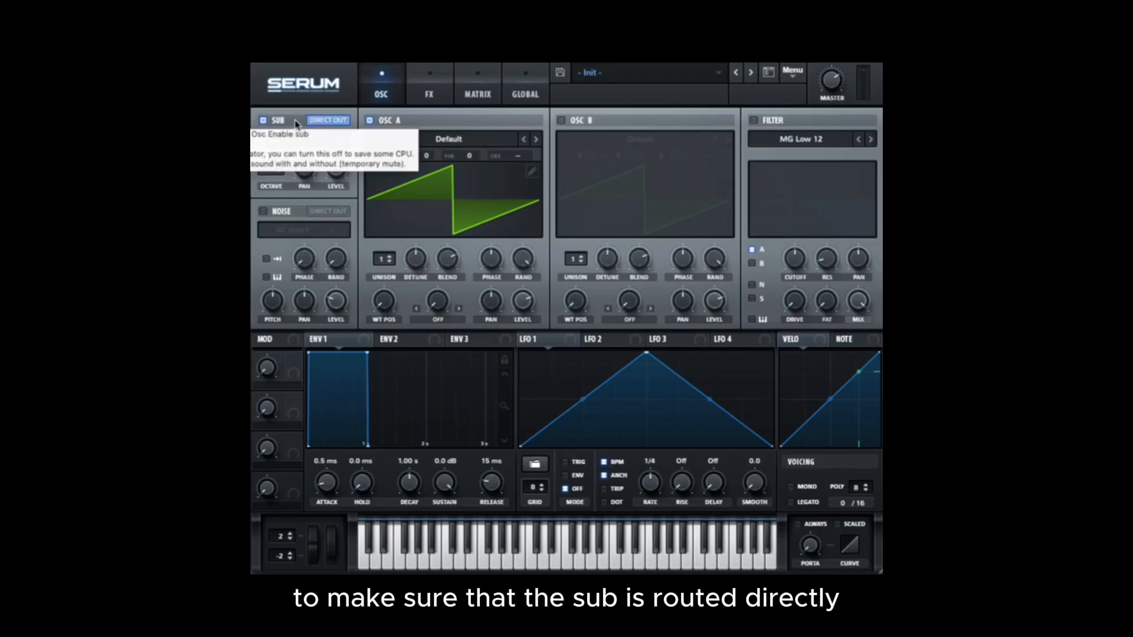
# Load the Digital wavetable Dist WaTech into oscillator A.
pyautogui.click(449, 141)
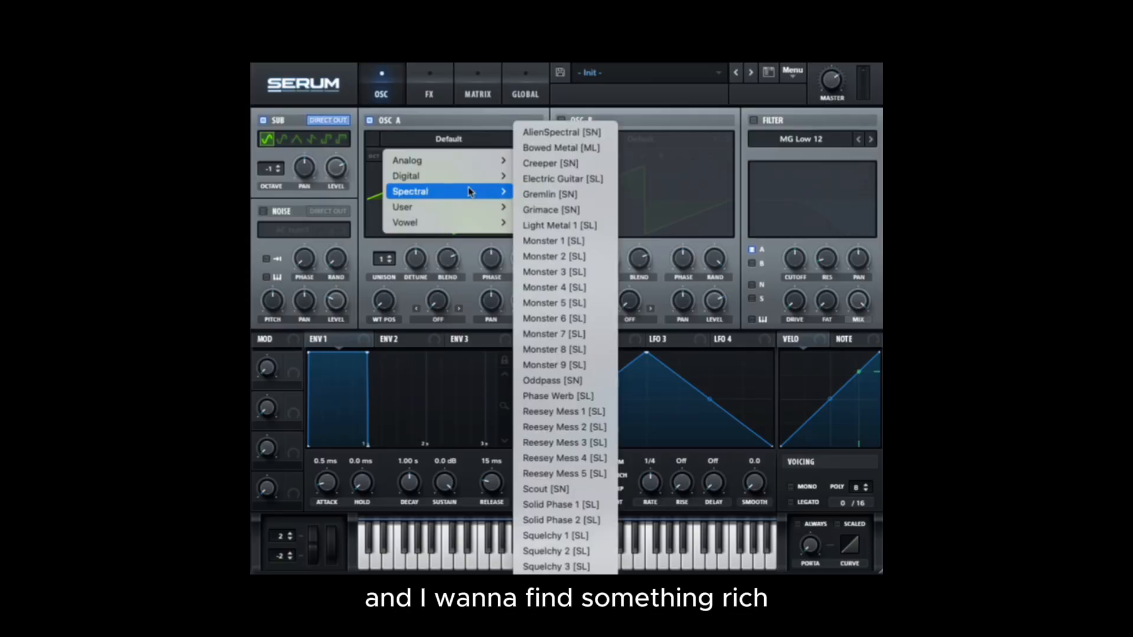
pyautogui.moveTo(446, 183)
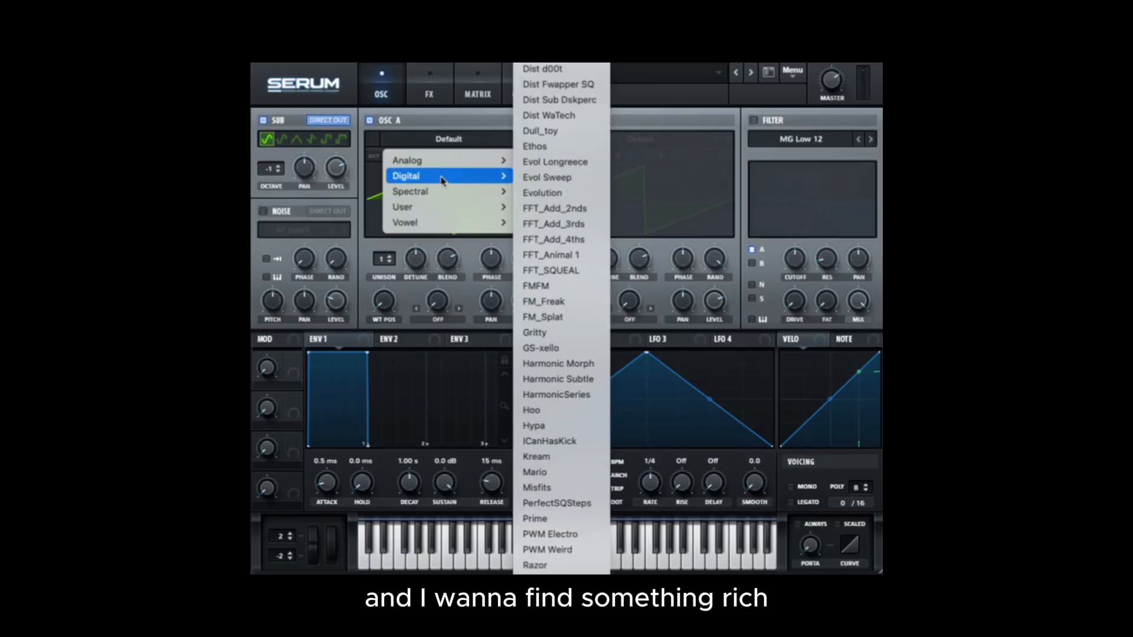
pyautogui.click(567, 116)
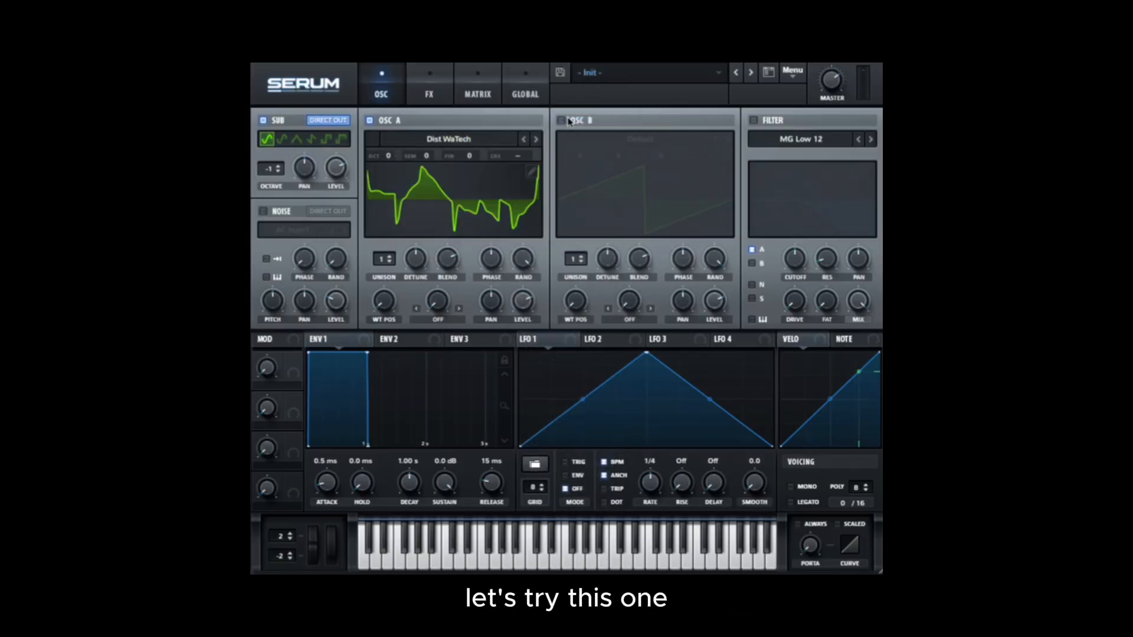
# Show oscillator A's wavetable in 3D, set its wavetable position to 73 and its octave to -1.
pyautogui.click(466, 198)
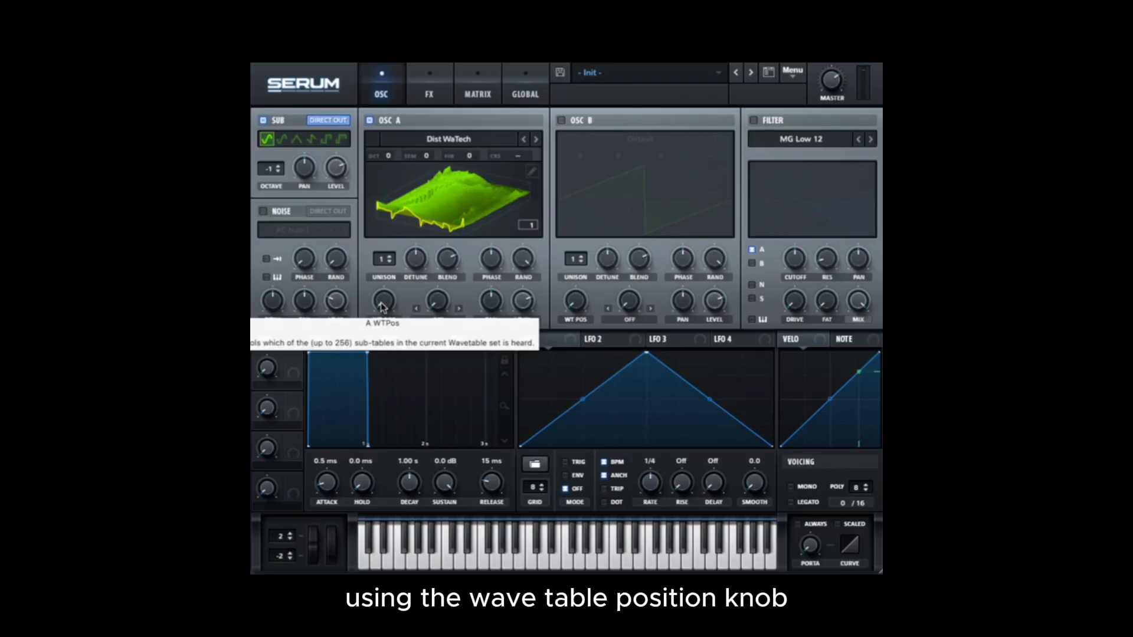
pyautogui.moveTo(382, 306); pyautogui.dragTo(354, 220)
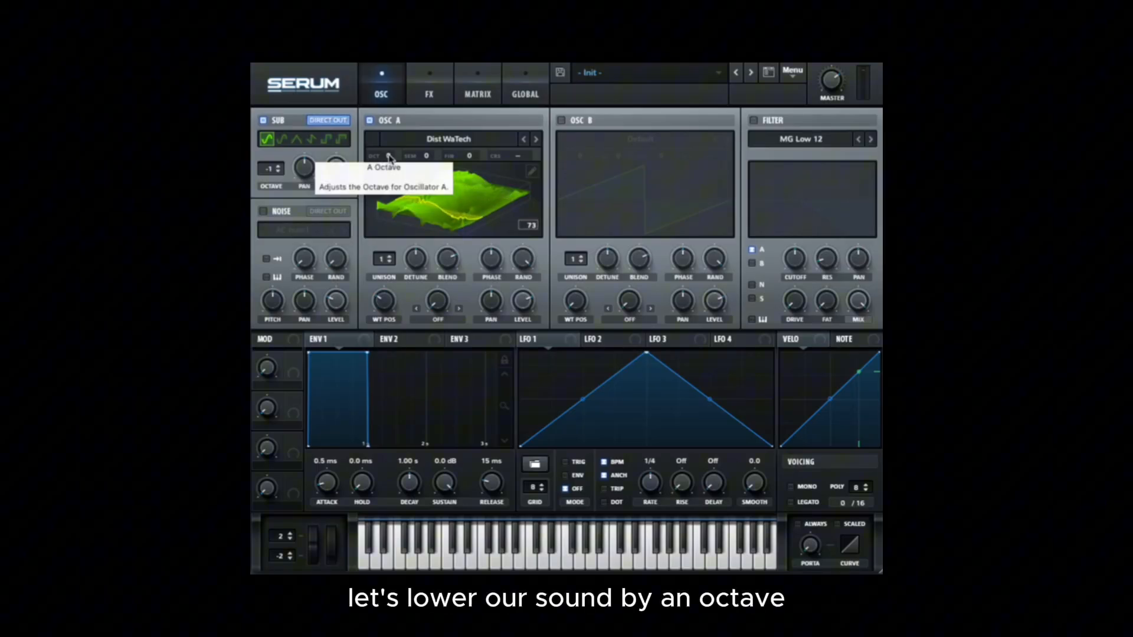
pyautogui.moveTo(387, 156); pyautogui.dragTo(388, 158)
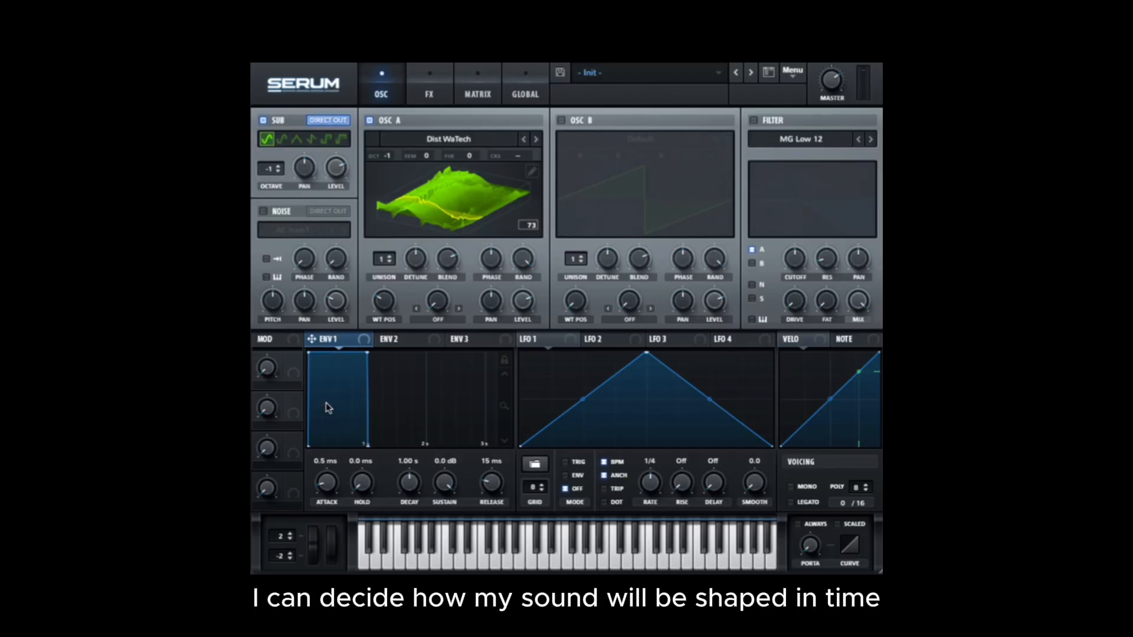
# Shape envelope 1 with a 395 ms attack, -42.1 dB sustain and 363 ms release.
pyautogui.moveTo(328, 484); pyautogui.dragTo(329, 428)
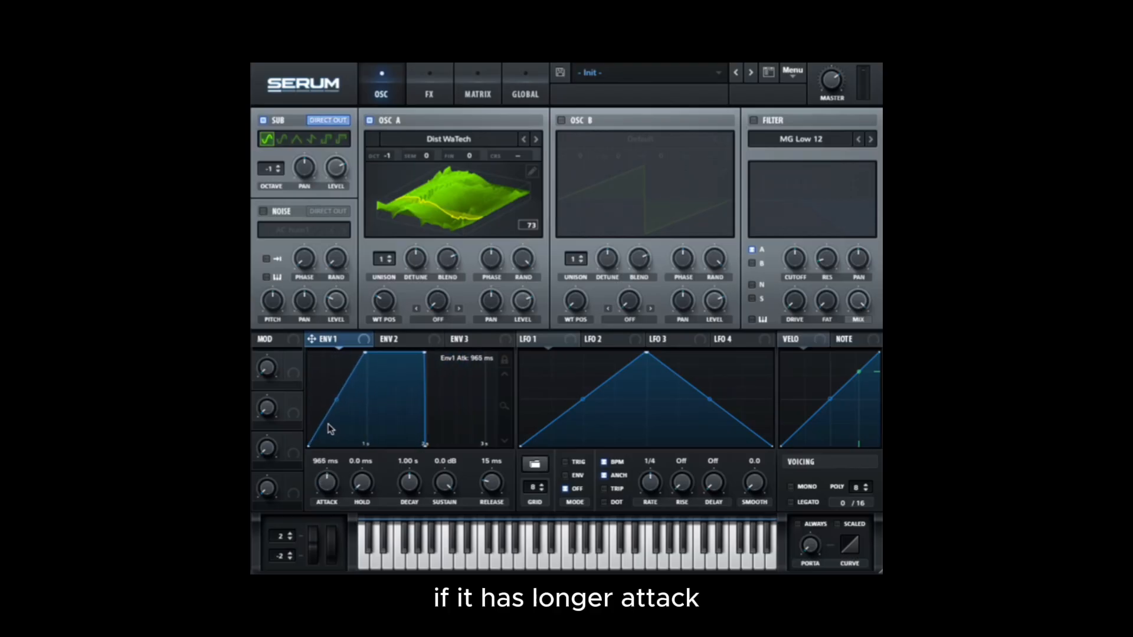
pyautogui.moveTo(425, 444); pyautogui.dragTo(470, 460)
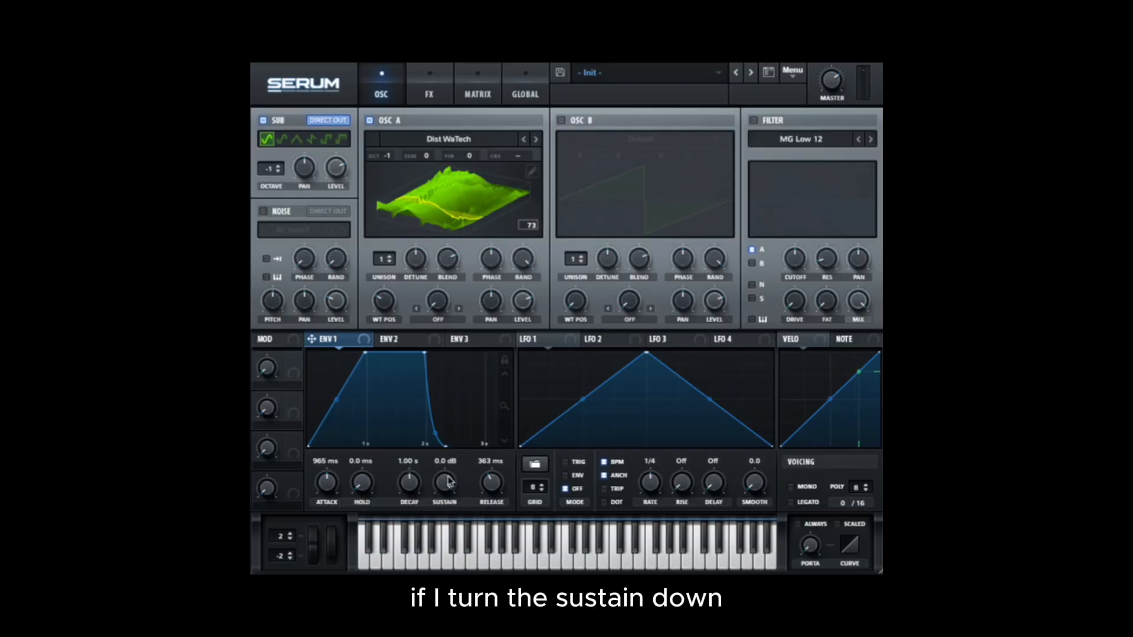
pyautogui.moveTo(449, 481); pyautogui.dragTo(449, 526)
pyautogui.moveTo(326, 472)
pyautogui.mouseDown()
pyautogui.moveTo(322, 547)
pyautogui.moveTo(325, 494)
pyautogui.mouseUp()
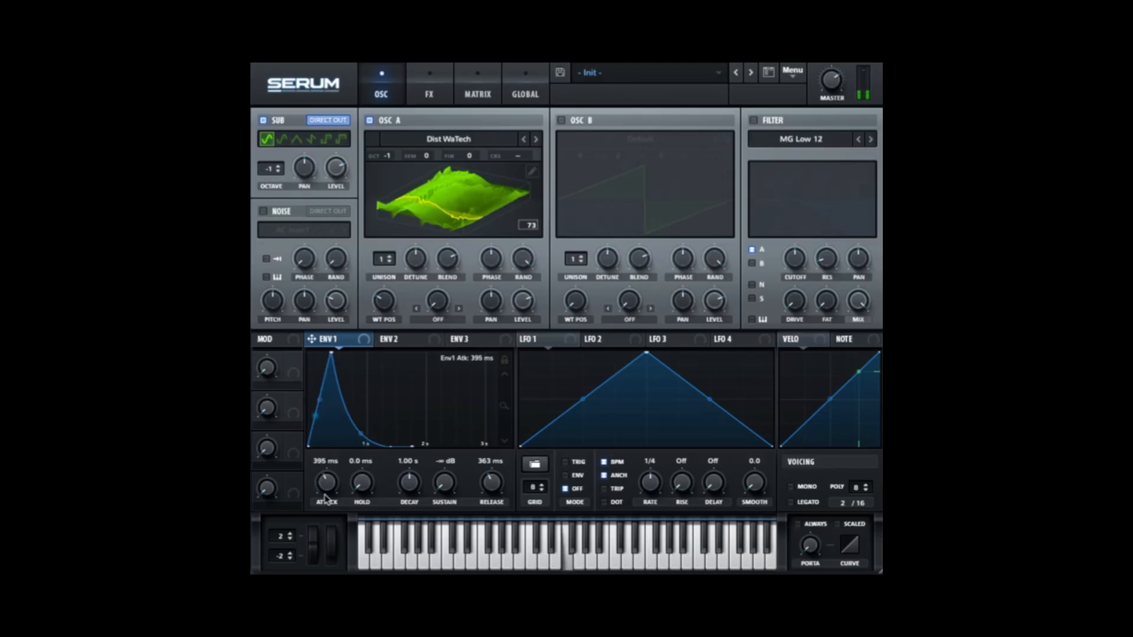
pyautogui.moveTo(443, 481); pyautogui.dragTo(442, 485)
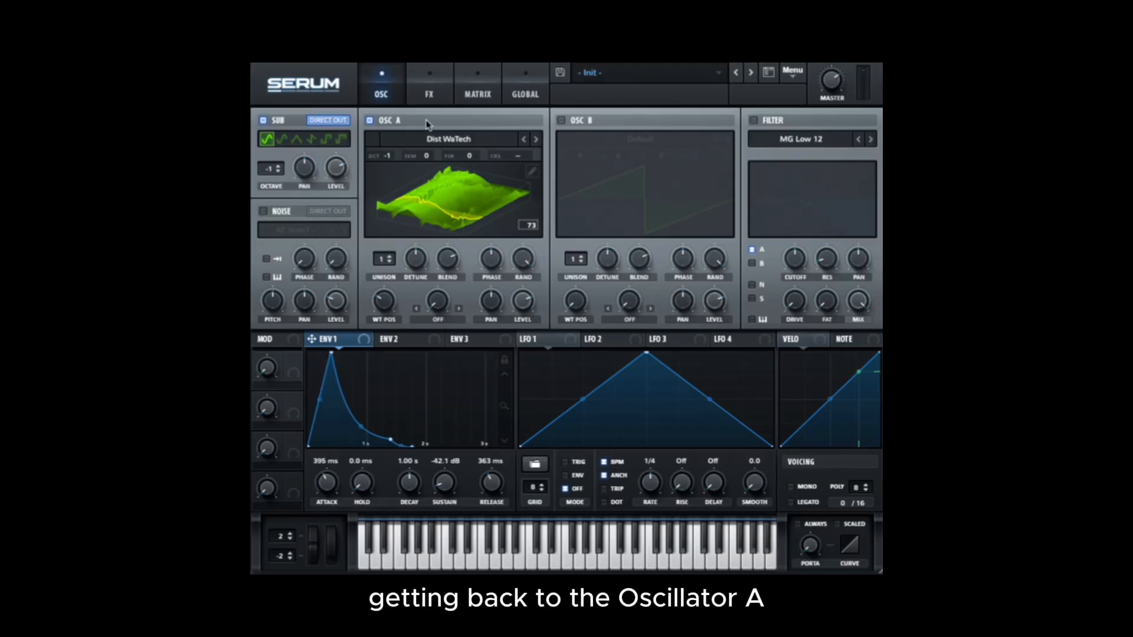
# Set oscillator A's unison to 3 voices and adjust its detune and blend.
pyautogui.click(390, 259)
pyautogui.moveTo(416, 260); pyautogui.dragTo(406, 293)
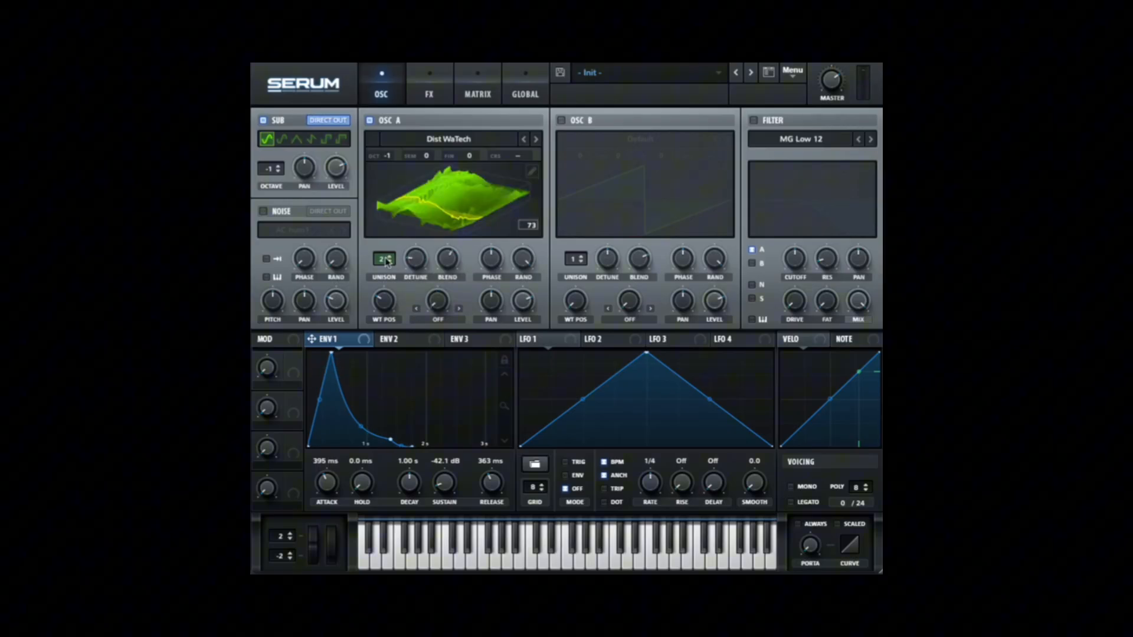
pyautogui.moveTo(389, 258); pyautogui.dragTo(462, 185)
pyautogui.moveTo(447, 260)
pyautogui.mouseDown()
pyautogui.moveTo(448, 298)
pyautogui.moveTo(453, 175)
pyautogui.moveTo(452, 254)
pyautogui.mouseUp()
# Apply the Mirror warp mode to oscillator A, raise the warp amount and set the octave to -2.
pyautogui.click(437, 319)
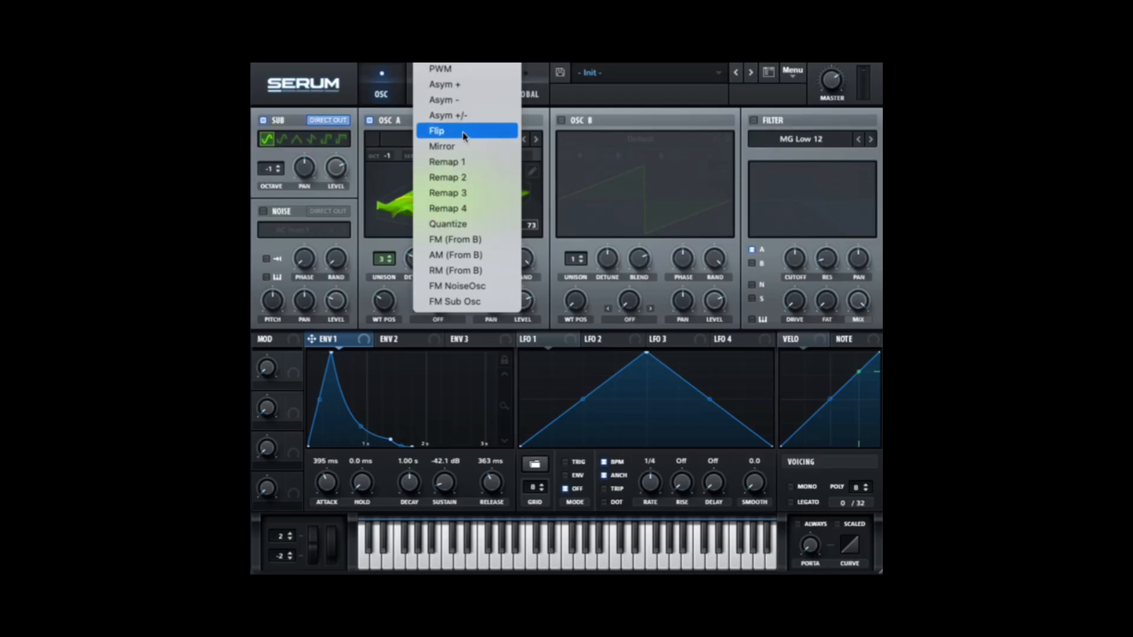
pyautogui.click(448, 147)
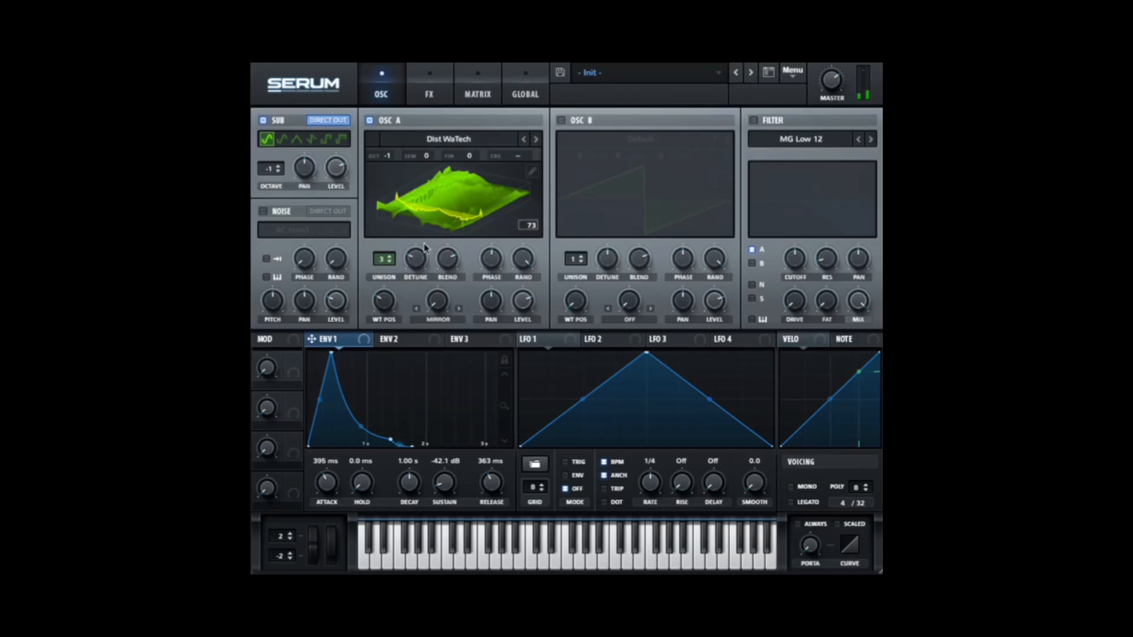
pyautogui.moveTo(439, 302); pyautogui.dragTo(399, 253)
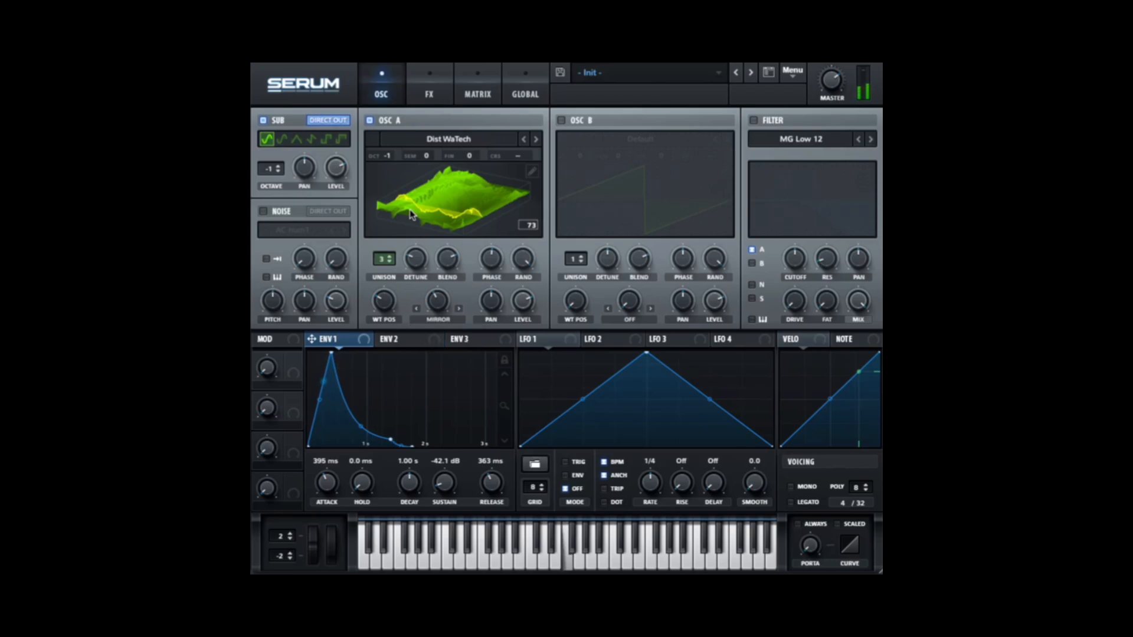
pyautogui.moveTo(387, 155); pyautogui.dragTo(389, 180)
# Enable the filter with the MG Low 24 type and sweep its cutoff frequency.
pyautogui.click(755, 121)
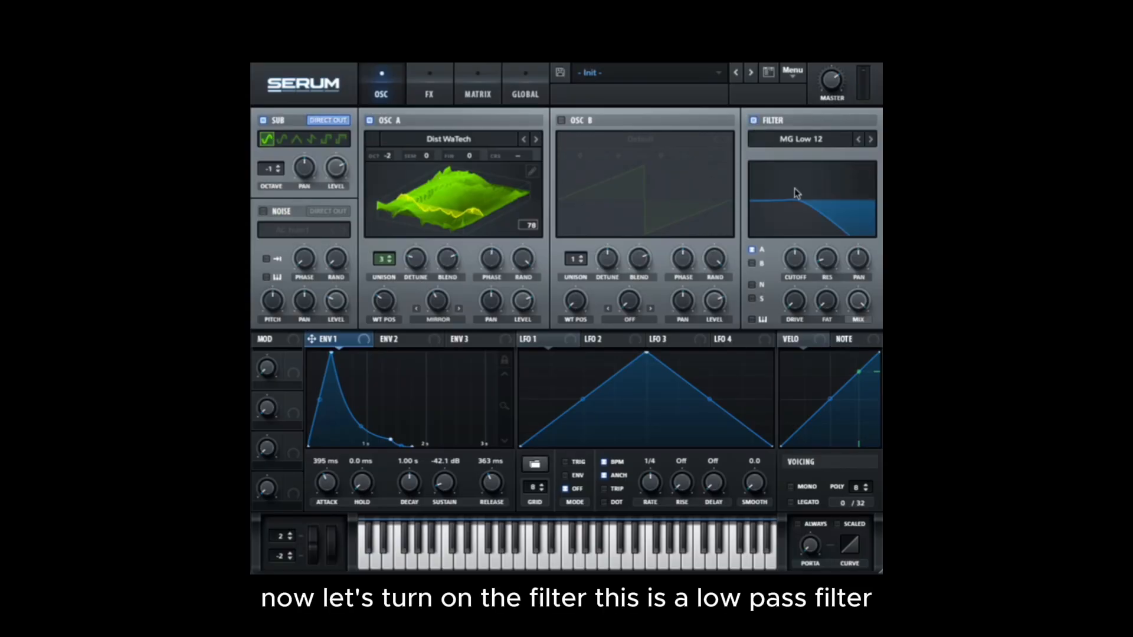
pyautogui.click(821, 141)
pyautogui.moveTo(810, 161)
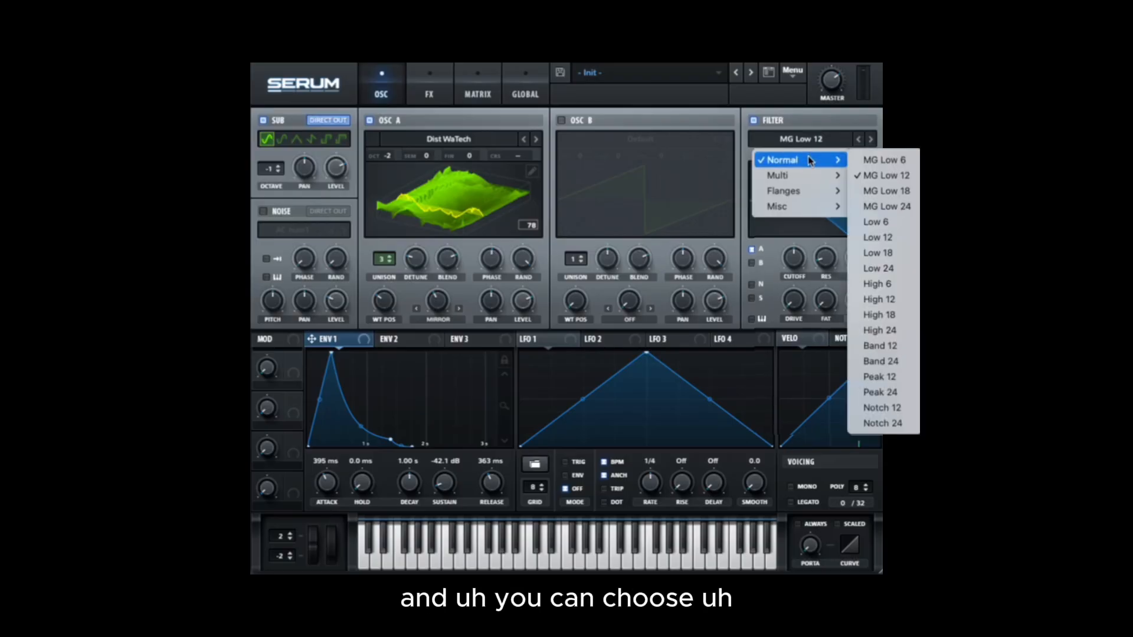
pyautogui.click(895, 192)
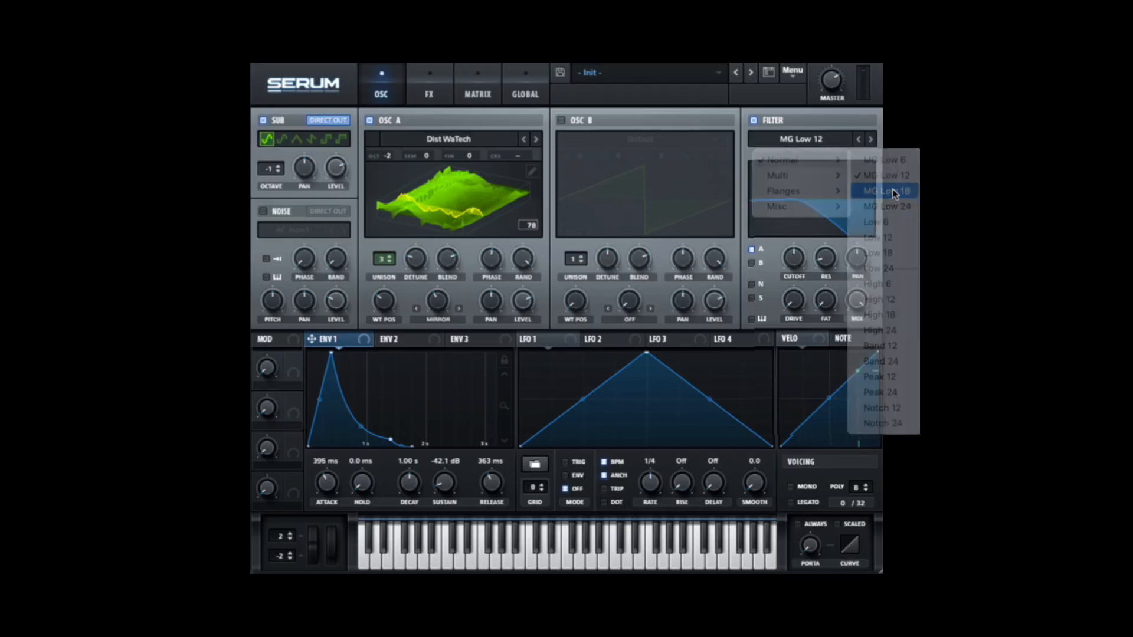
pyautogui.click(847, 139)
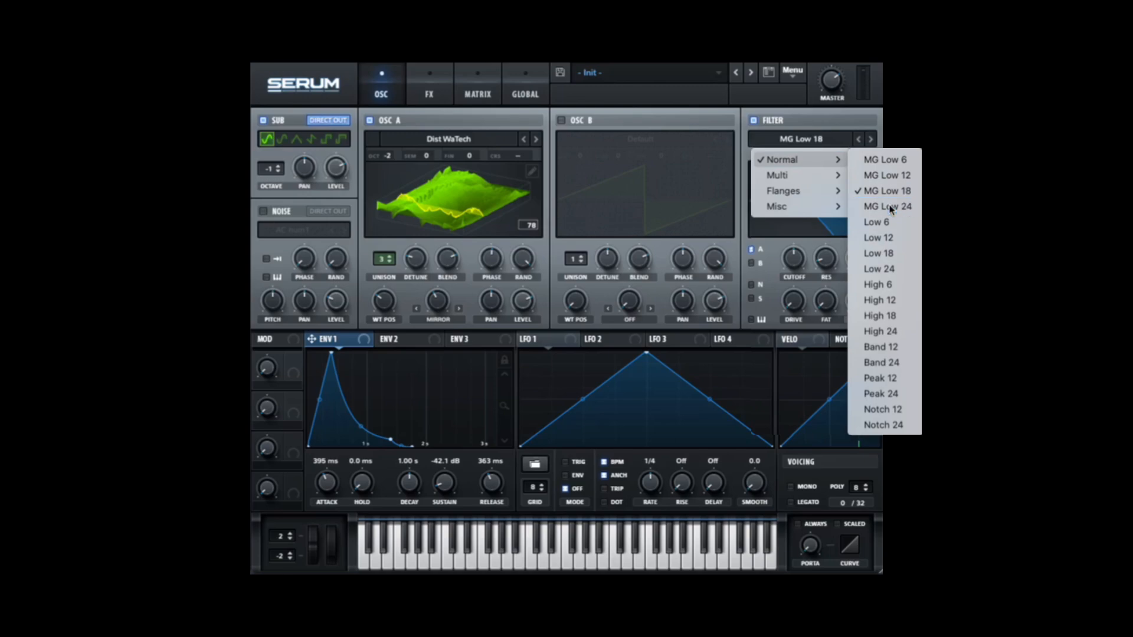
pyautogui.click(892, 208)
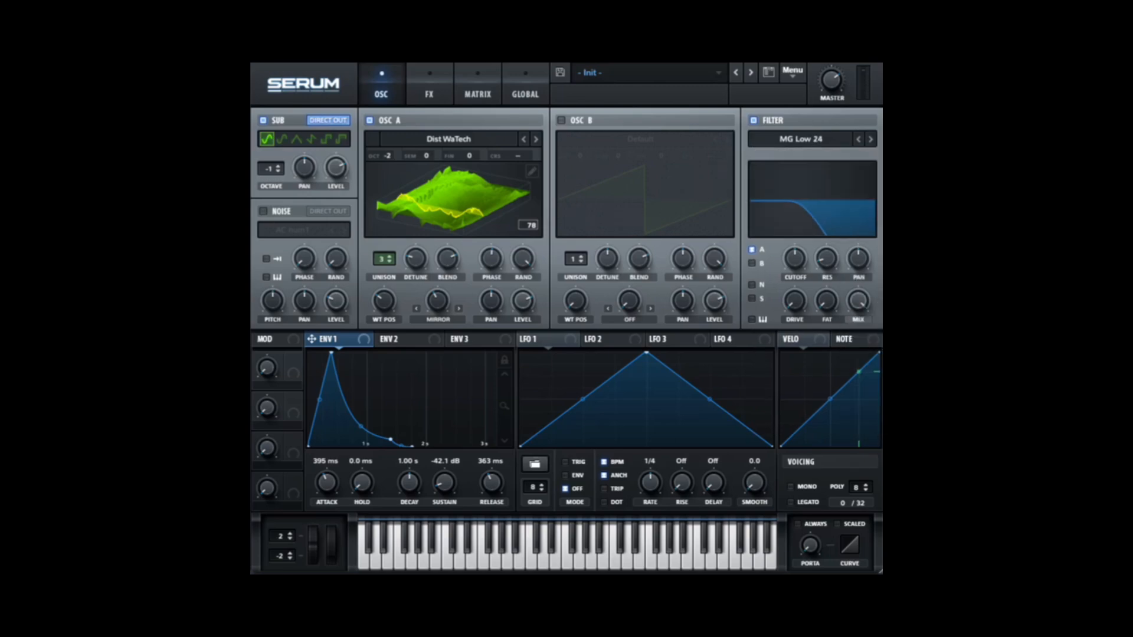
pyautogui.moveTo(798, 259)
pyautogui.moveTo(798, 262); pyautogui.dragTo(791, 246)
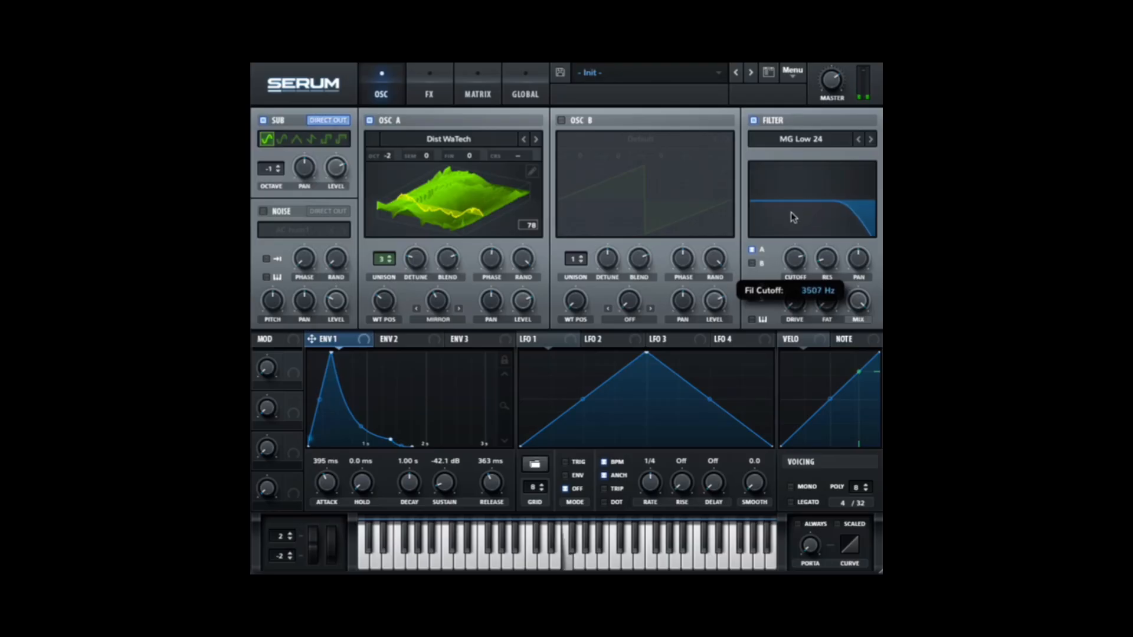
# Turn off the sub's direct out, route the sub and oscillator B through the filter, and adjust the cutoff.
pyautogui.click(752, 264)
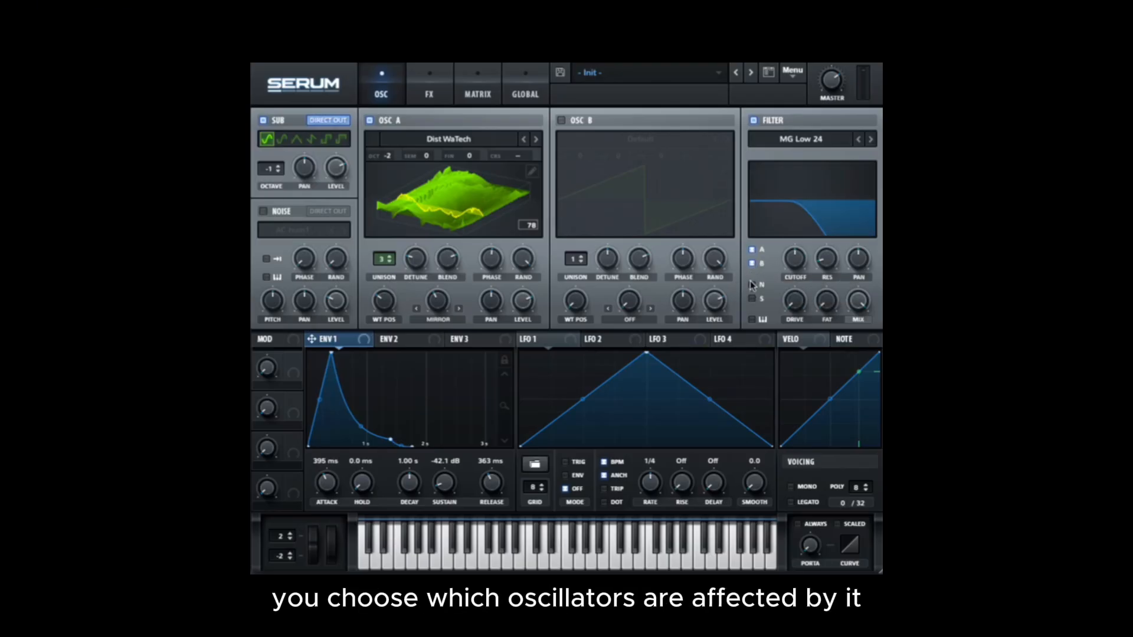
pyautogui.click(751, 298)
pyautogui.click(752, 285)
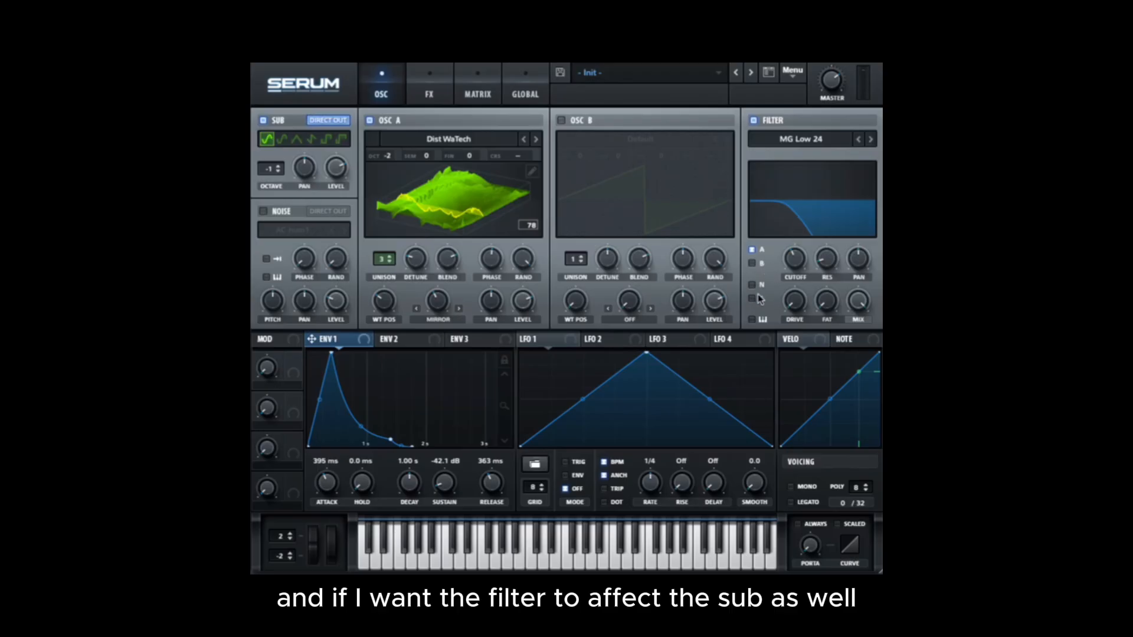
pyautogui.click(324, 122)
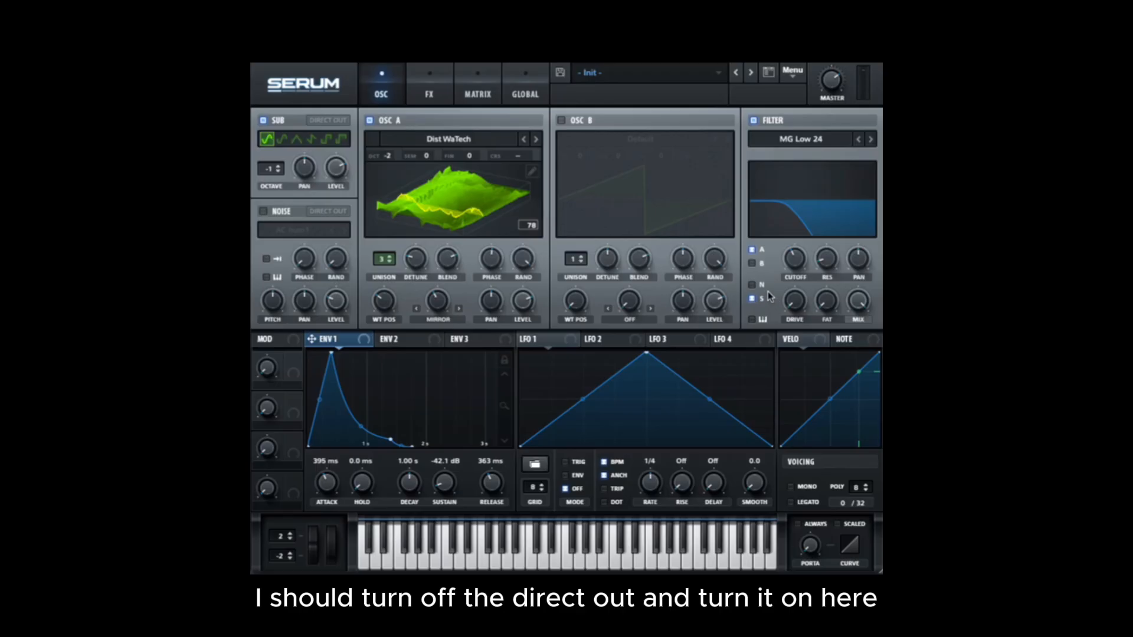
pyautogui.moveTo(796, 265)
pyautogui.mouseDown()
pyautogui.moveTo(789, 291)
pyautogui.moveTo(790, 272)
pyautogui.mouseUp()
pyautogui.click(752, 263)
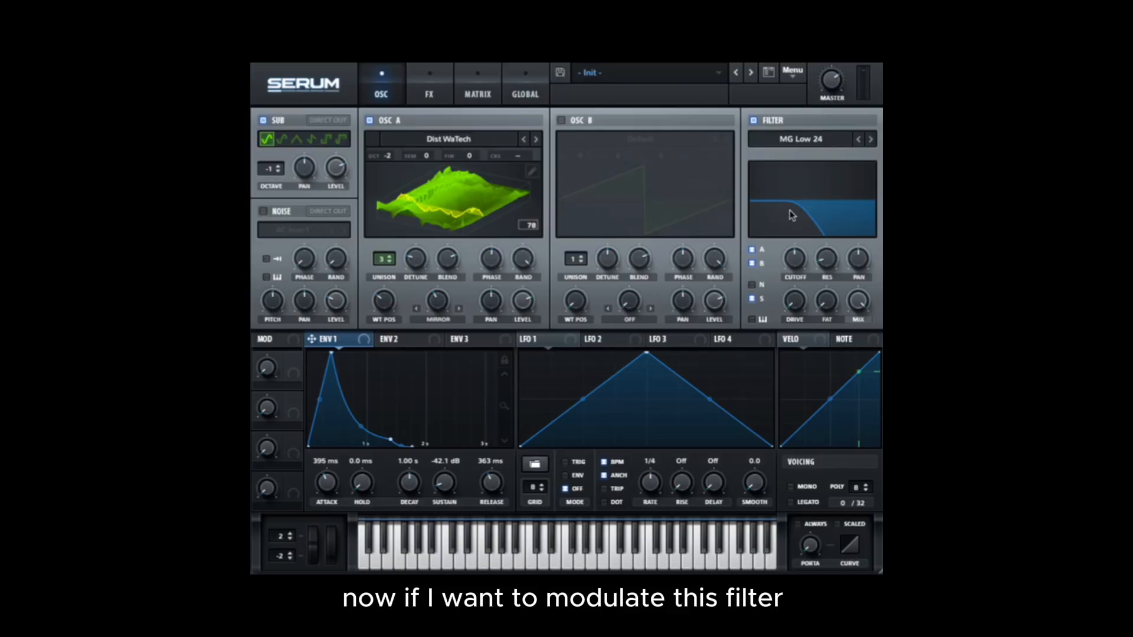
pyautogui.moveTo(795, 260)
pyautogui.mouseDown()
pyautogui.moveTo(797, 244)
pyautogui.moveTo(794, 283)
pyautogui.moveTo(793, 249)
pyautogui.moveTo(800, 262)
pyautogui.mouseUp()
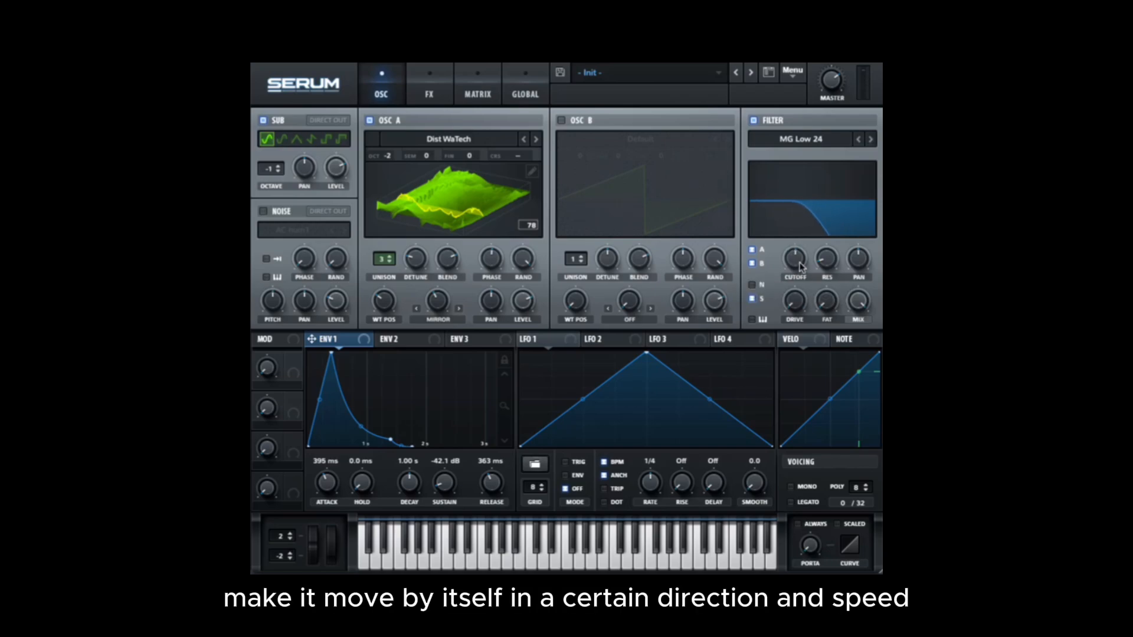
# Shape envelope 2 with a 1.54 s attack and a 270 ms release.
pyautogui.click(406, 344)
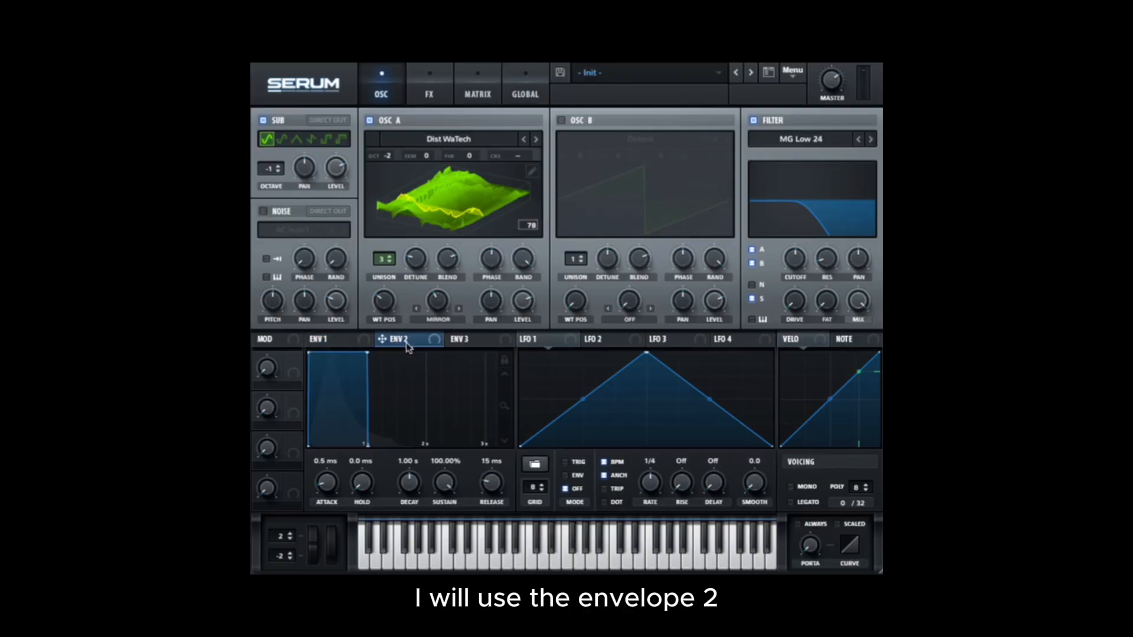
pyautogui.moveTo(326, 484); pyautogui.dragTo(389, 441)
pyautogui.moveTo(483, 482); pyautogui.dragTo(488, 463)
# Assign envelope 2 to modulate the filter cutoff and adjust the modulation depth.
pyautogui.moveTo(400, 341); pyautogui.dragTo(796, 263)
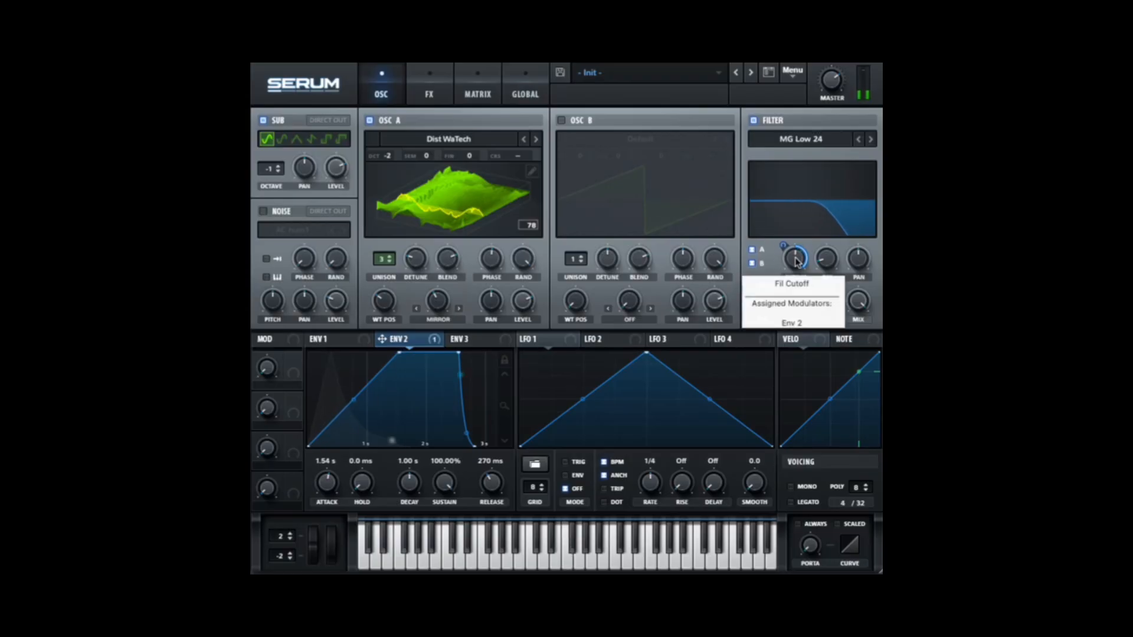
pyautogui.moveTo(783, 252)
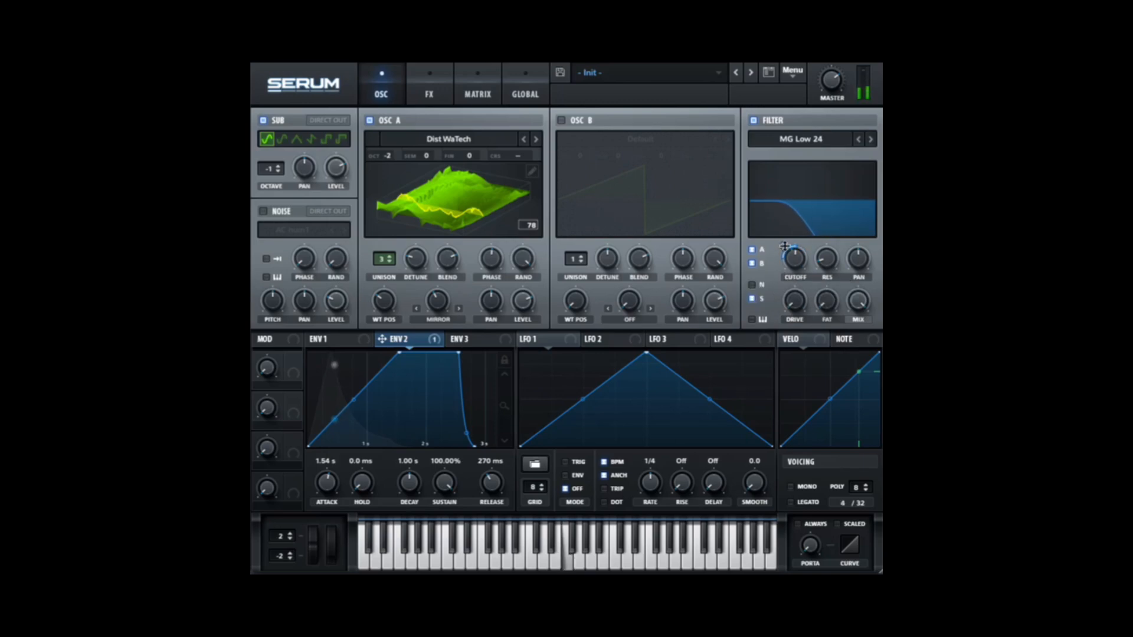
pyautogui.moveTo(783, 245); pyautogui.dragTo(783, 238)
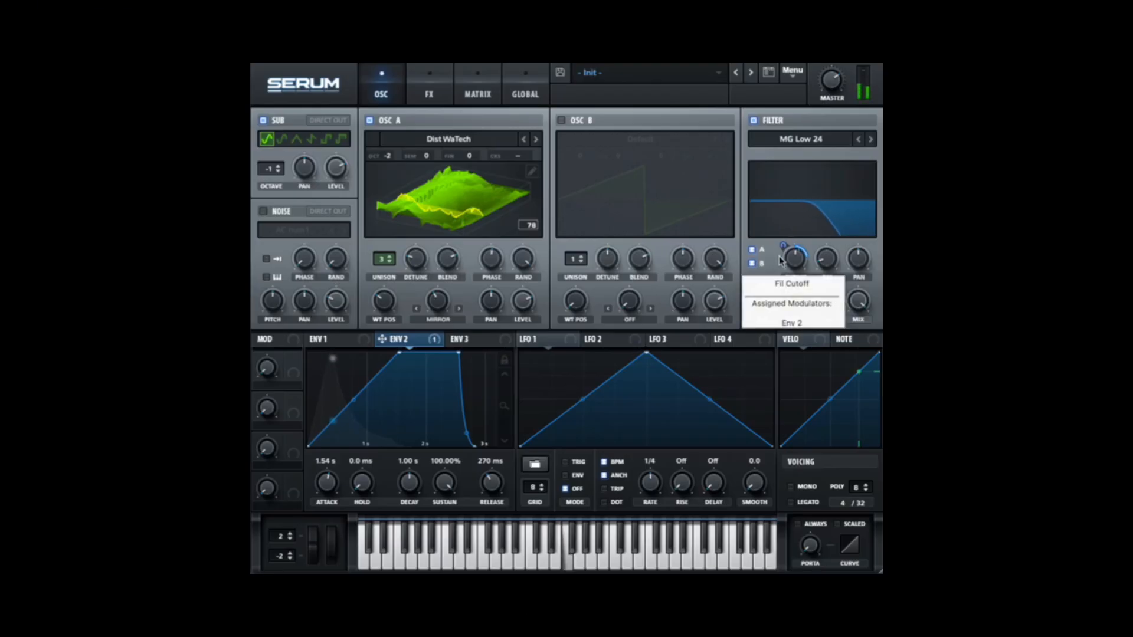
# Raise the filter's resonance, drive and fat amounts.
pyautogui.moveTo(817, 265); pyautogui.dragTo(821, 243)
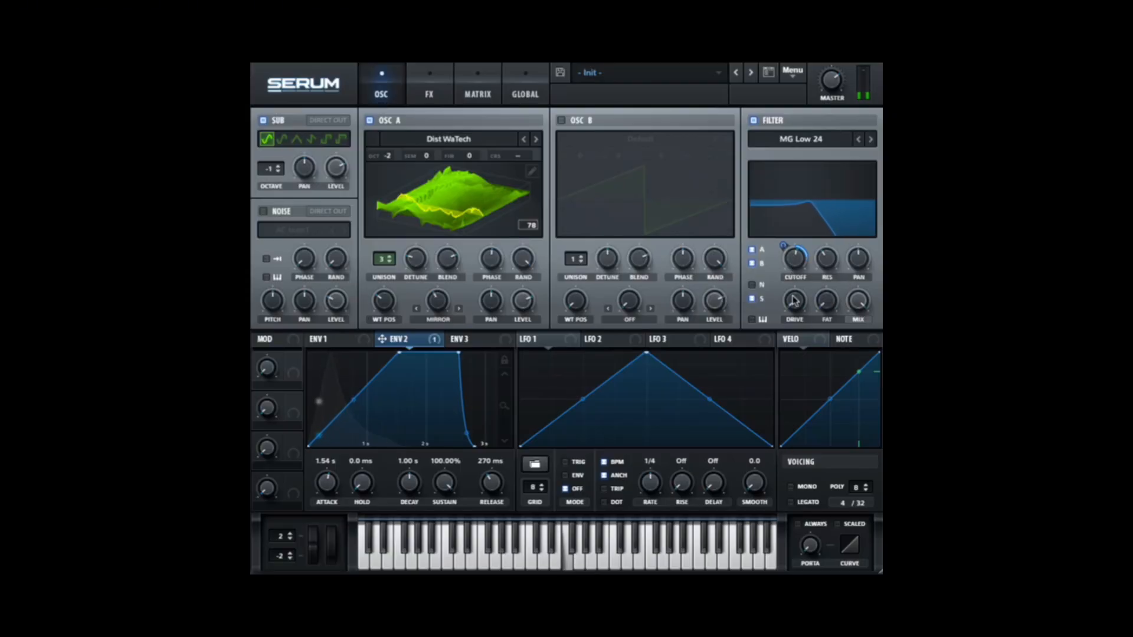
pyautogui.moveTo(794, 306); pyautogui.dragTo(795, 252)
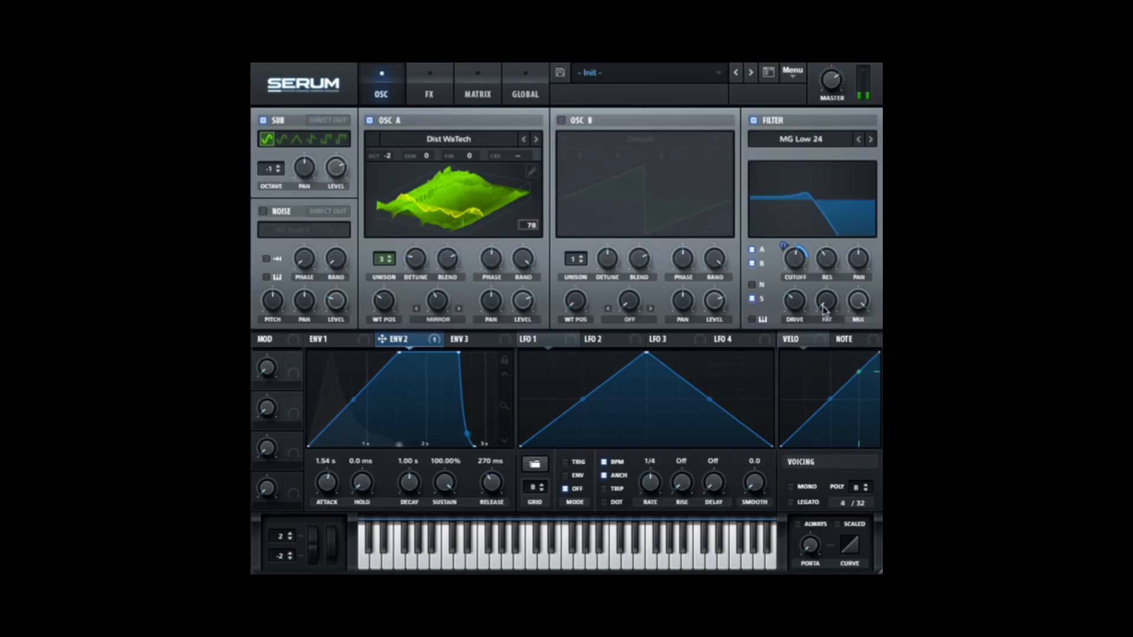
pyautogui.moveTo(826, 301); pyautogui.dragTo(826, 273)
pyautogui.moveTo(798, 309); pyautogui.dragTo(795, 298)
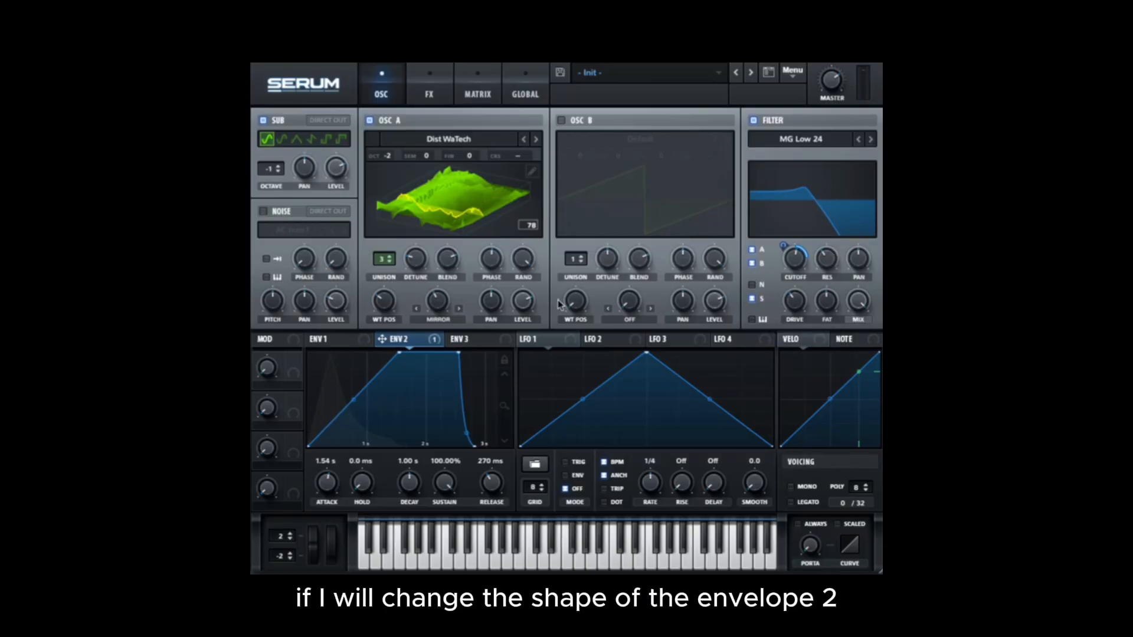
# Try a snappy envelope 2 shape with 0% sustain, a 402 ms attack and a 24 ms release.
pyautogui.moveTo(444, 492); pyautogui.dragTo(445, 566)
pyautogui.moveTo(435, 508); pyautogui.dragTo(438, 545)
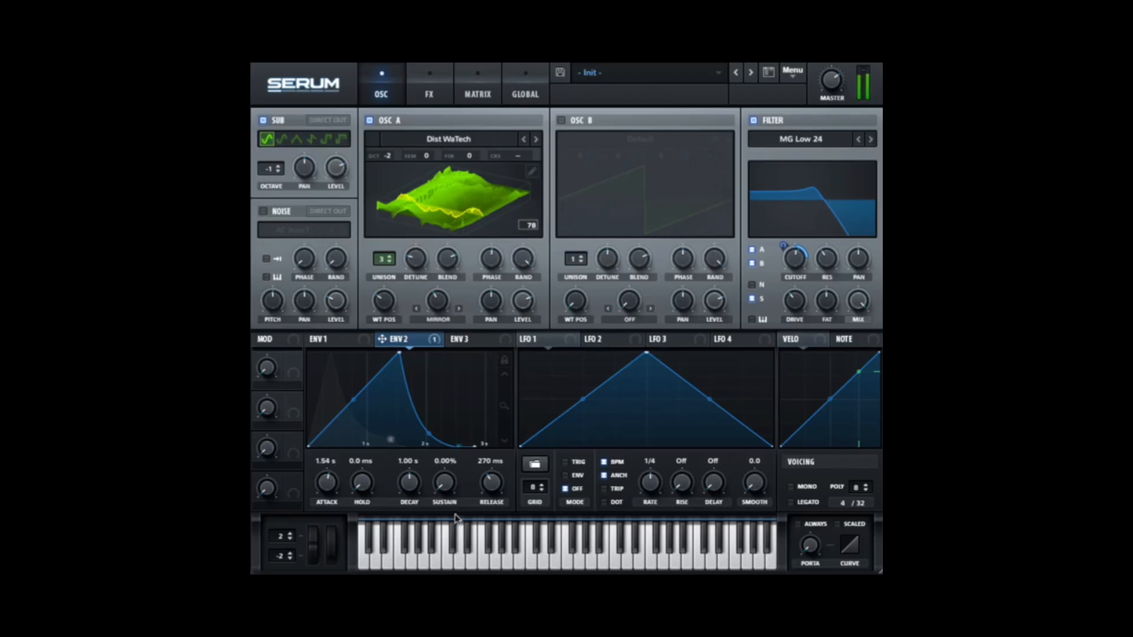
pyautogui.moveTo(328, 479); pyautogui.dragTo(329, 494)
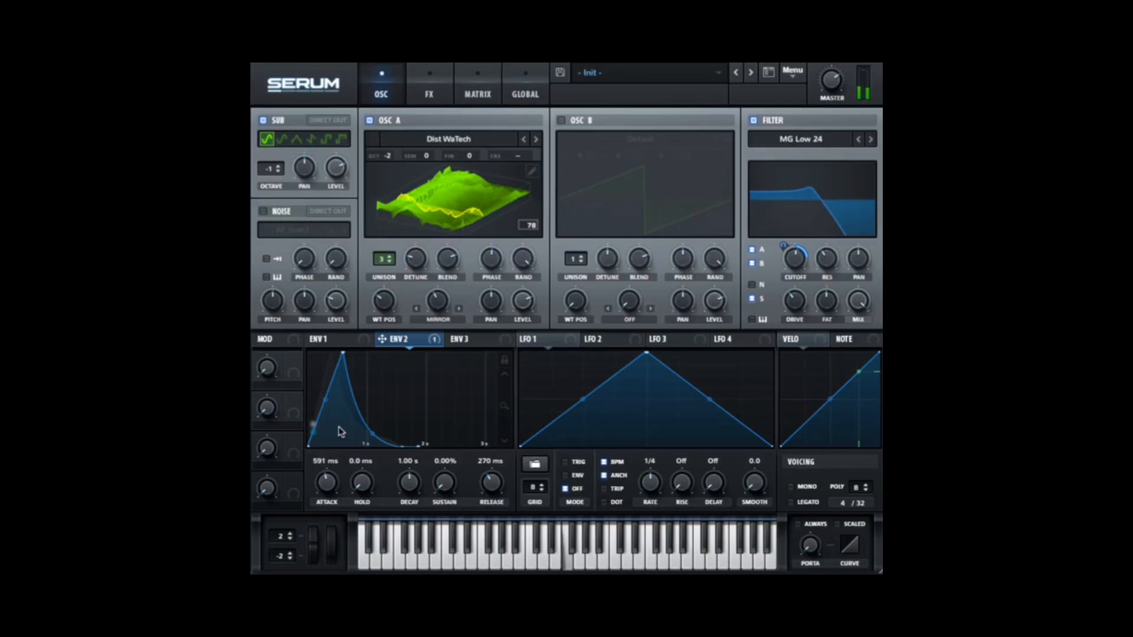
pyautogui.moveTo(328, 481); pyautogui.dragTo(333, 489)
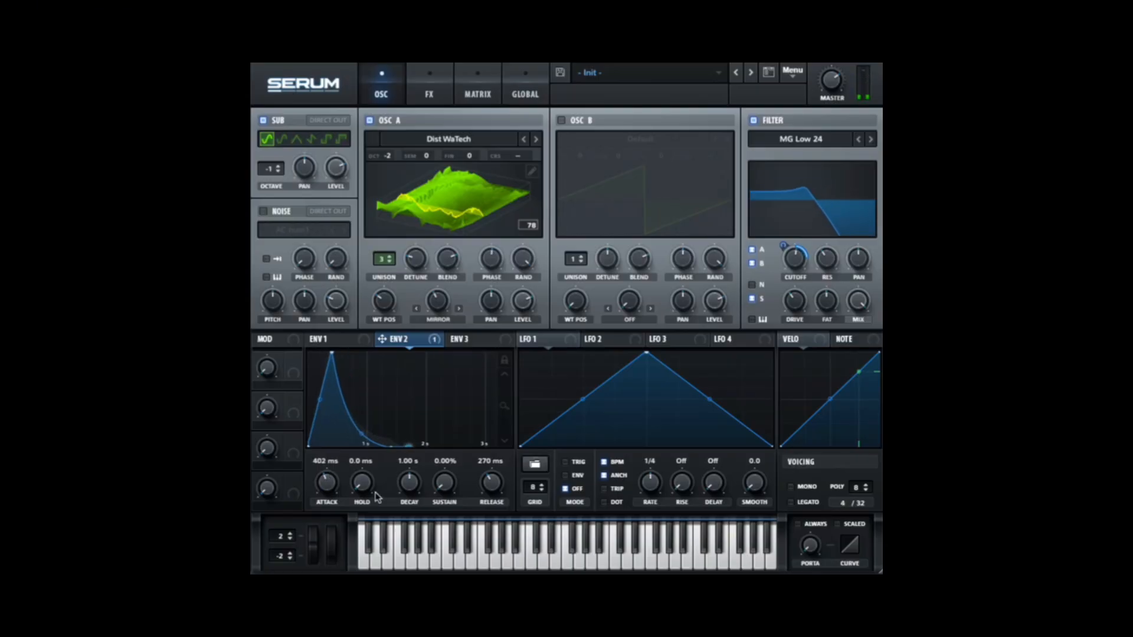
pyautogui.moveTo(484, 489); pyautogui.dragTo(485, 501)
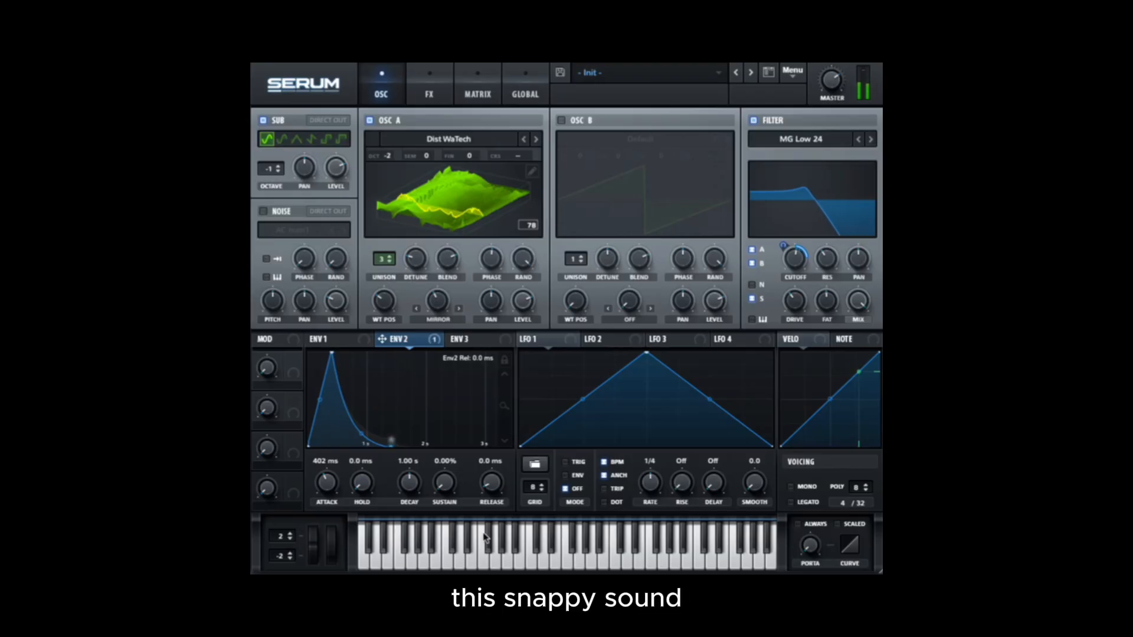
pyautogui.moveTo(488, 490); pyautogui.dragTo(482, 515)
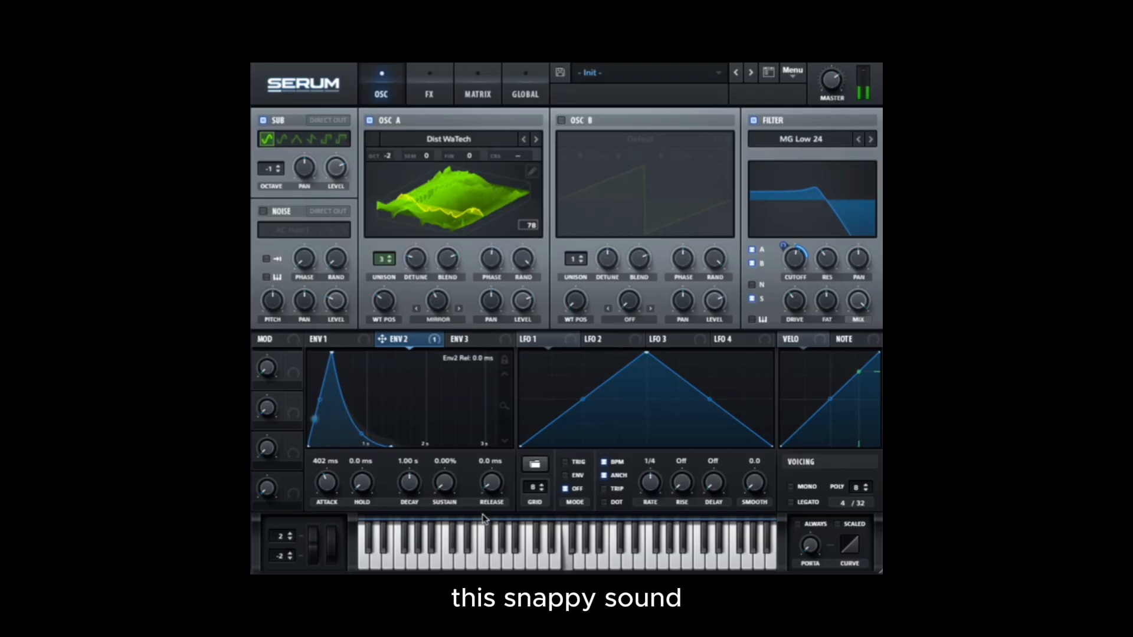
pyautogui.moveTo(484, 466); pyautogui.dragTo(484, 460)
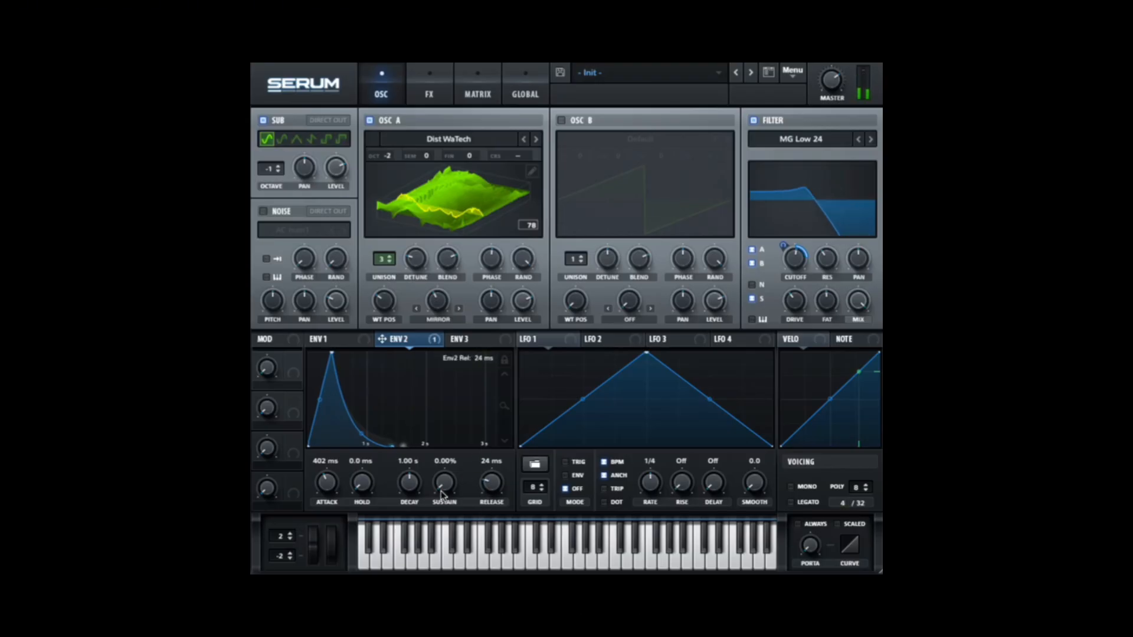
# Reshape envelope 2 with a 1.22 s attack, 89 ms decay, 28.91% sustain and 474 ms release.
pyautogui.moveTo(404, 489); pyautogui.dragTo(400, 517)
pyautogui.moveTo(326, 482)
pyautogui.mouseDown()
pyautogui.moveTo(324, 515)
pyautogui.moveTo(328, 472)
pyautogui.mouseUp()
pyautogui.moveTo(444, 487); pyautogui.dragTo(488, 471)
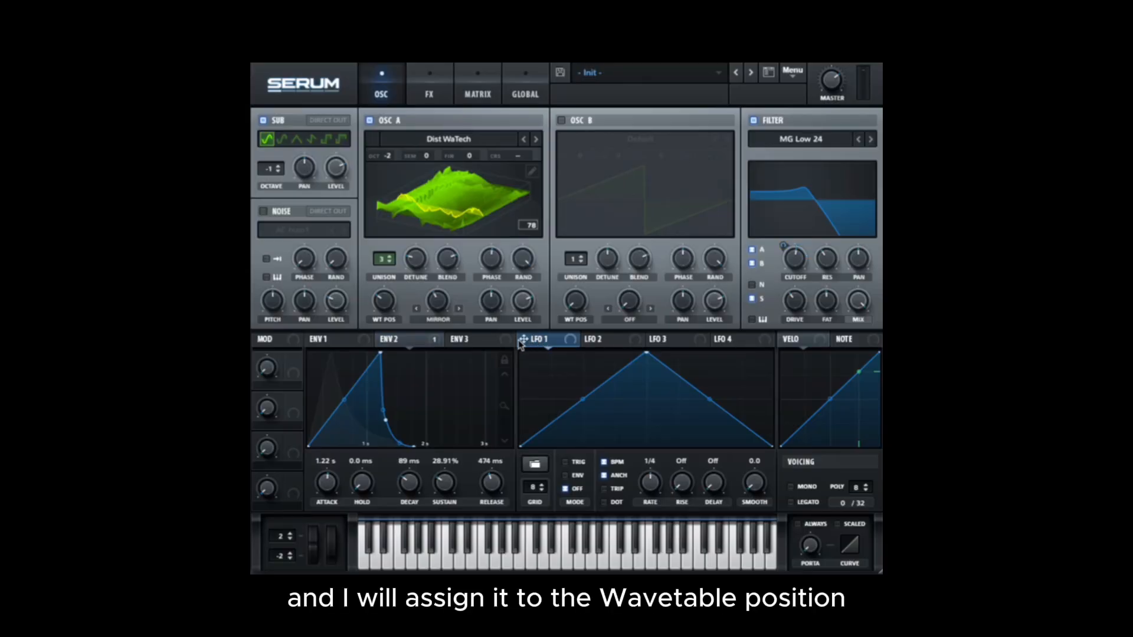
# Assign LFO 1 to oscillator A's wavetable position, adjust the modulation, and bend both LFO slopes outward into a rounded arch.
pyautogui.moveTo(511, 331); pyautogui.dragTo(379, 302)
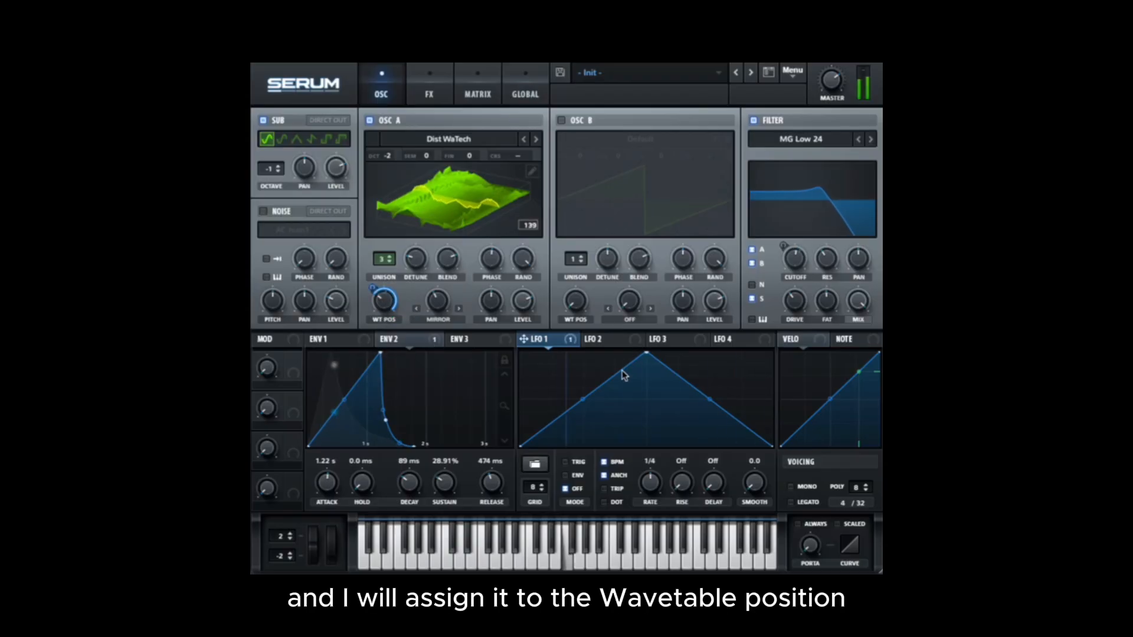
pyautogui.moveTo(373, 287)
pyautogui.mouseDown()
pyautogui.moveTo(374, 311)
pyautogui.moveTo(386, 271)
pyautogui.mouseUp()
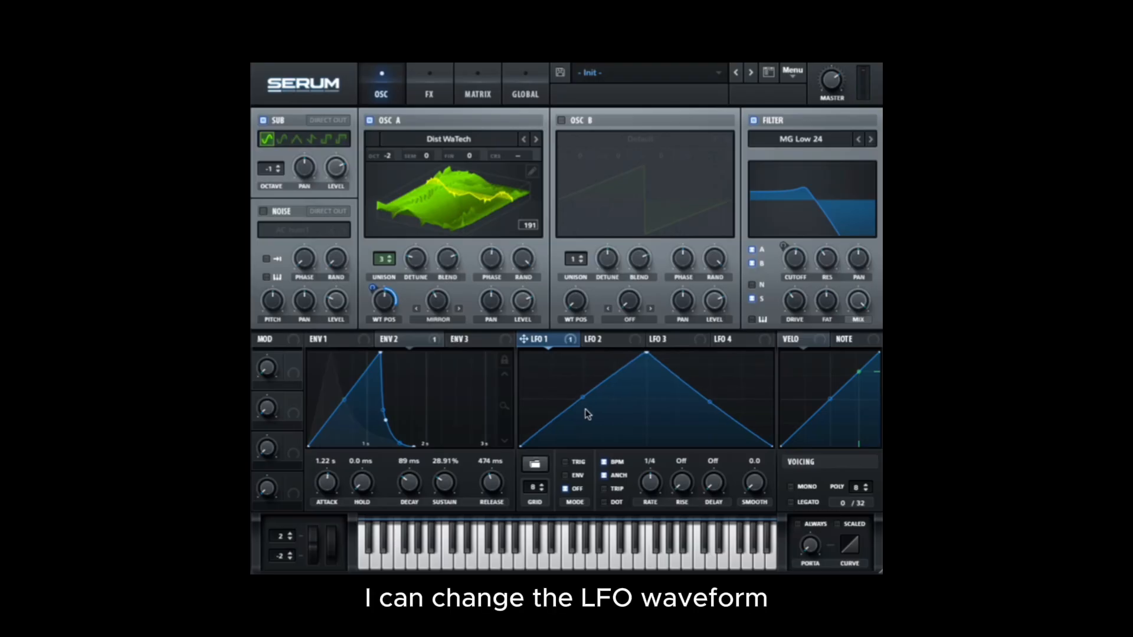
pyautogui.moveTo(582, 402); pyautogui.dragTo(579, 387)
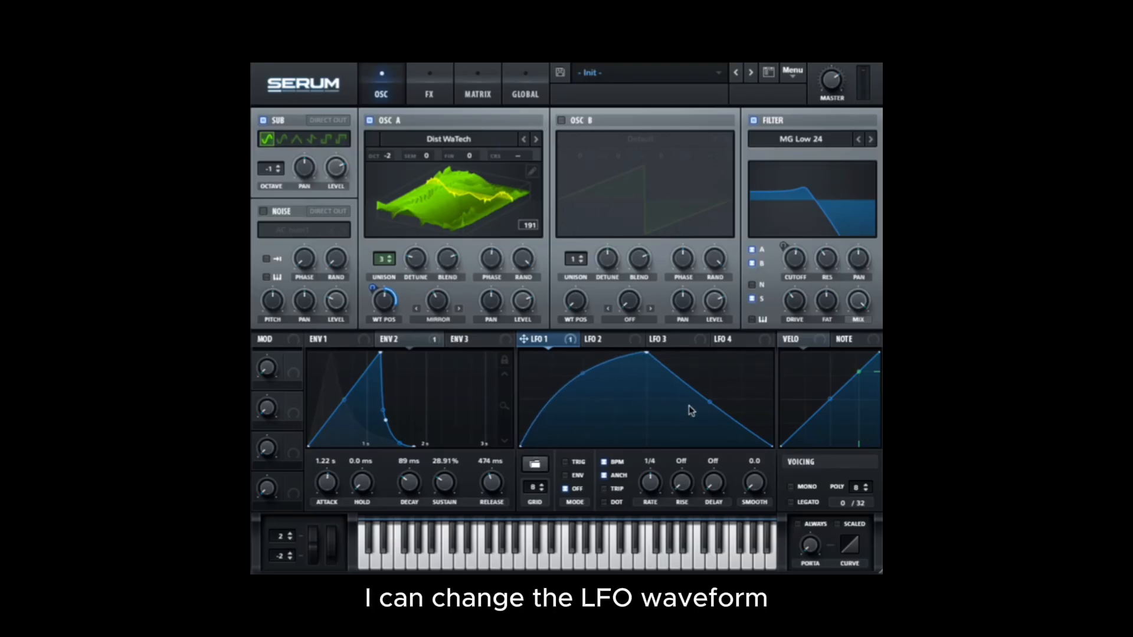
pyautogui.moveTo(712, 407); pyautogui.dragTo(710, 374)
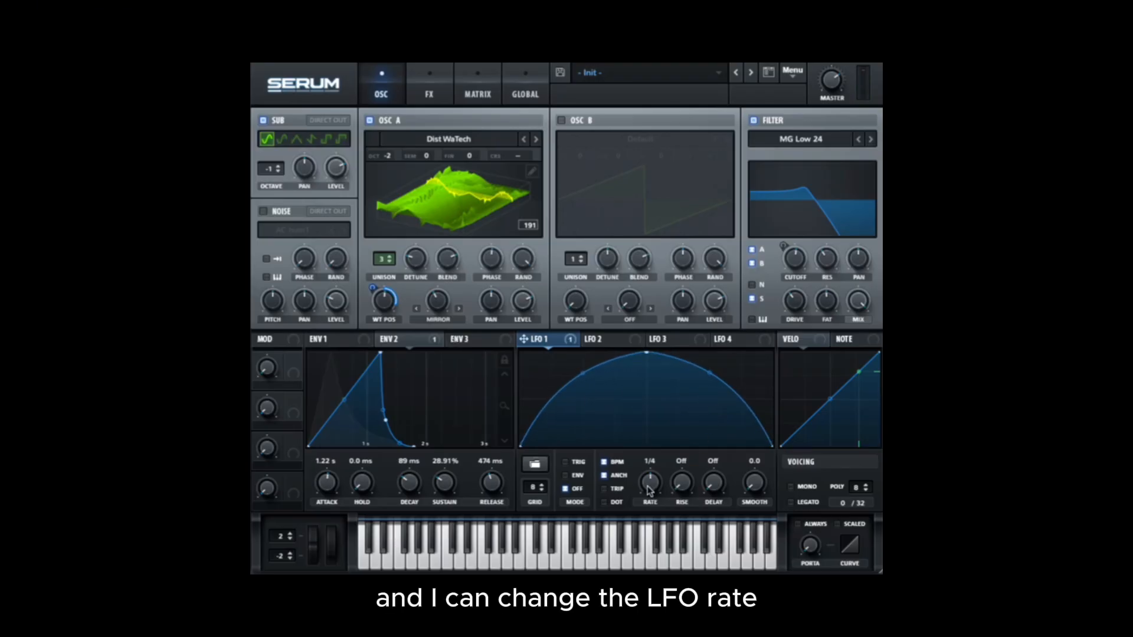
# Set LFO 1 to Trig mode with a one-bar rate, 1/4 rise and 31.6 smooth, and lower oscillator A's wavetable position.
pyautogui.moveTo(646, 497); pyautogui.dragTo(642, 523)
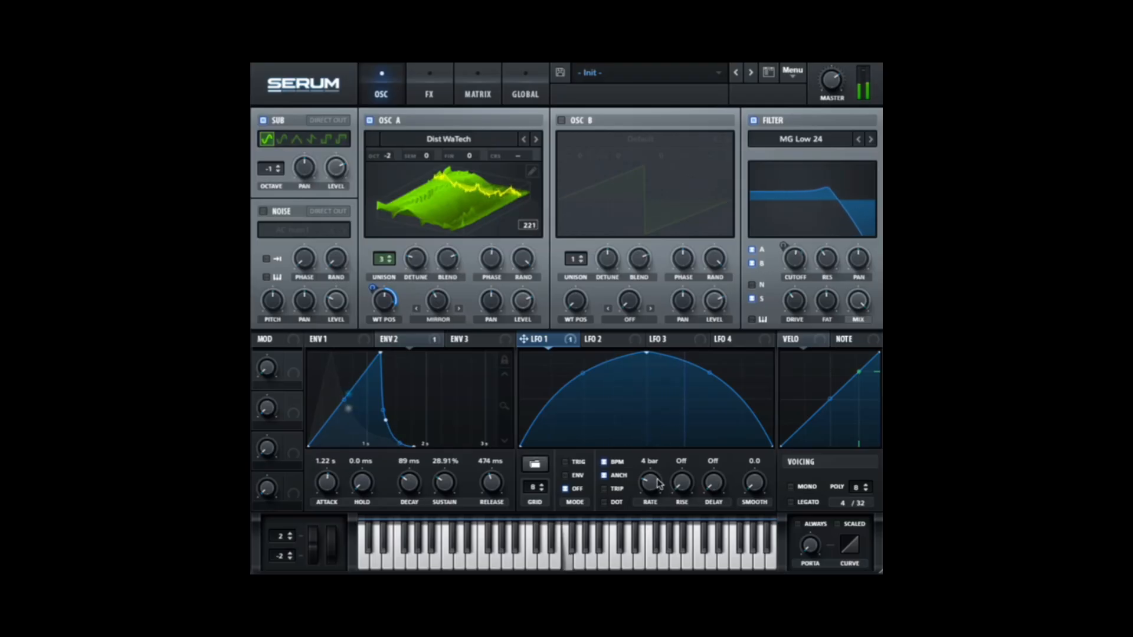
pyautogui.moveTo(658, 482); pyautogui.dragTo(653, 475)
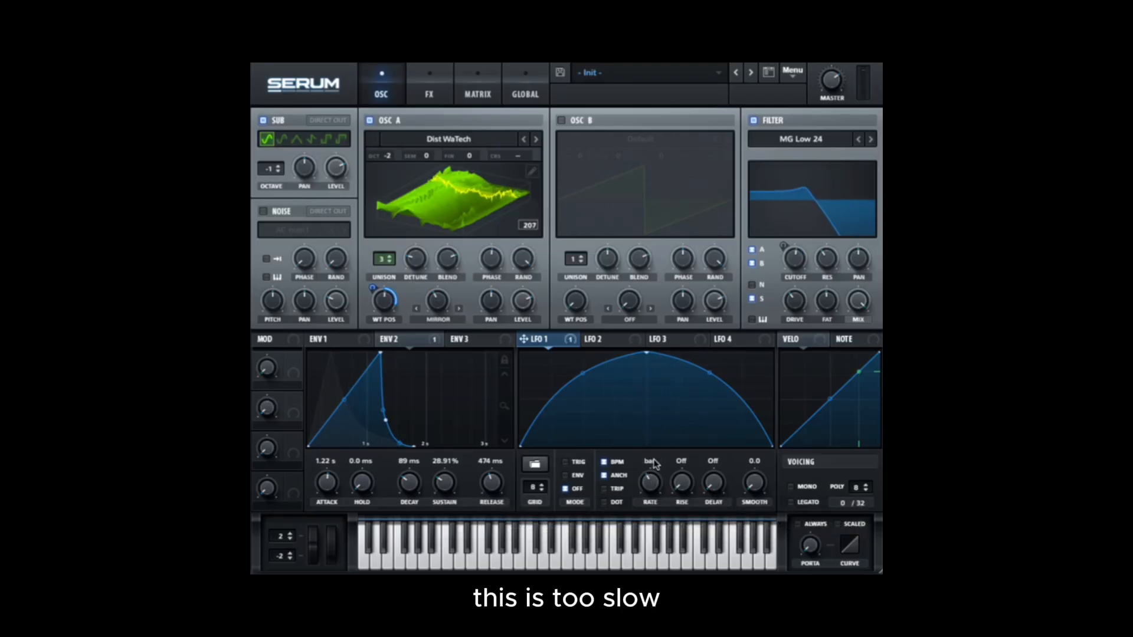
pyautogui.moveTo(649, 482); pyautogui.dragTo(649, 479)
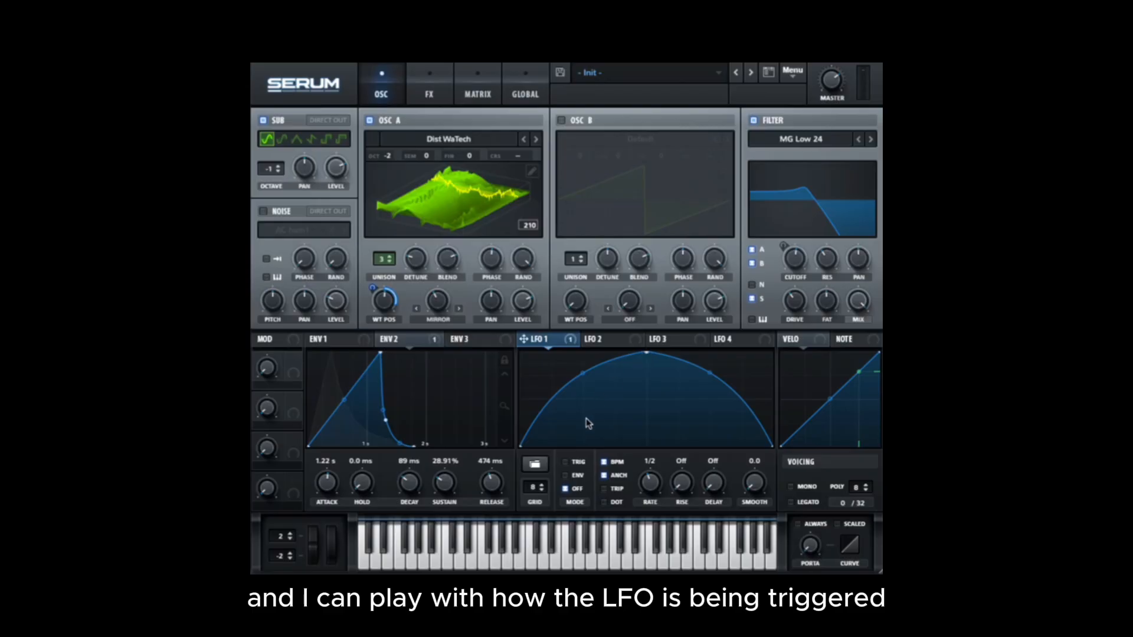
pyautogui.click(565, 464)
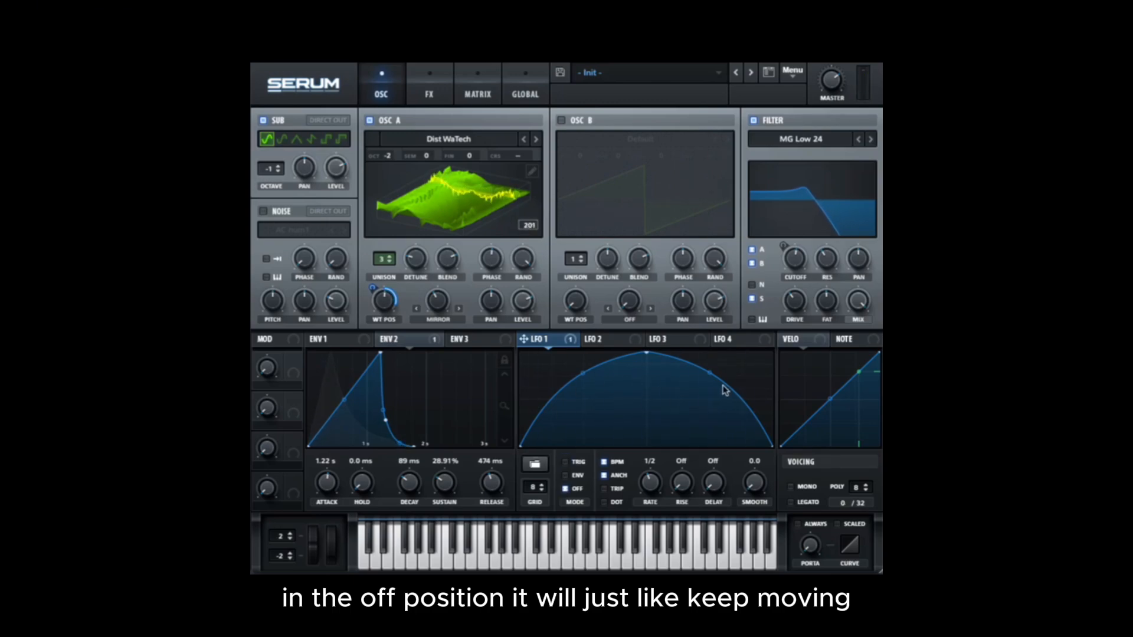
pyautogui.click(566, 475)
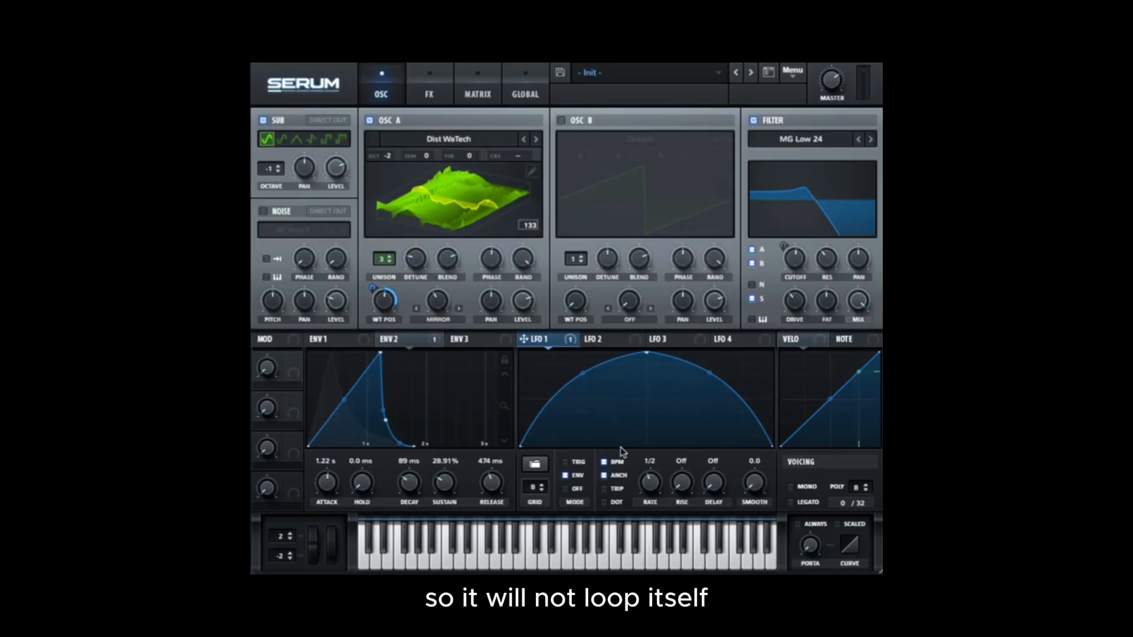
pyautogui.click(565, 463)
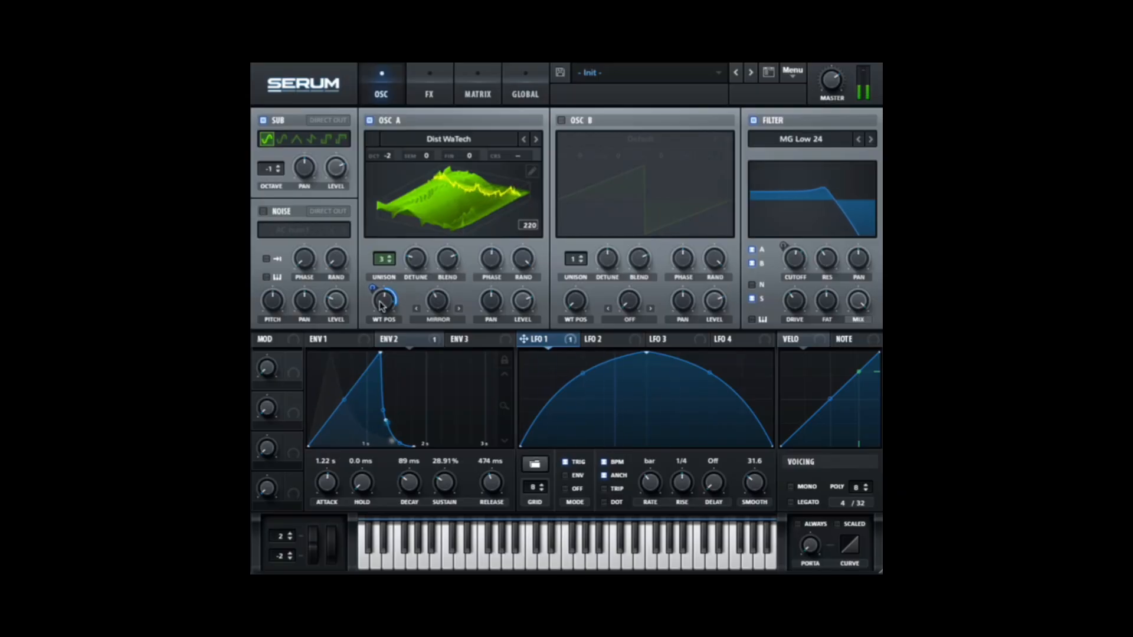
pyautogui.moveTo(378, 335)
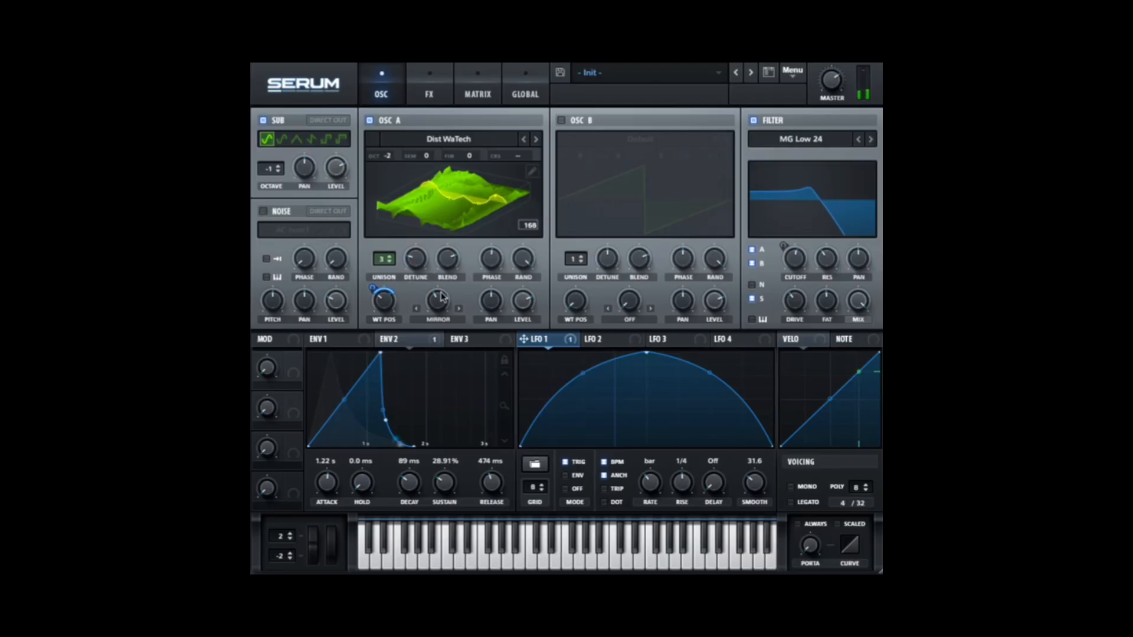
# Try other warp modes on oscillator A, including FM (Noise) and Bend +, while varying the warp amount.
pyautogui.moveTo(443, 267)
pyautogui.moveTo(443, 266); pyautogui.dragTo(430, 330)
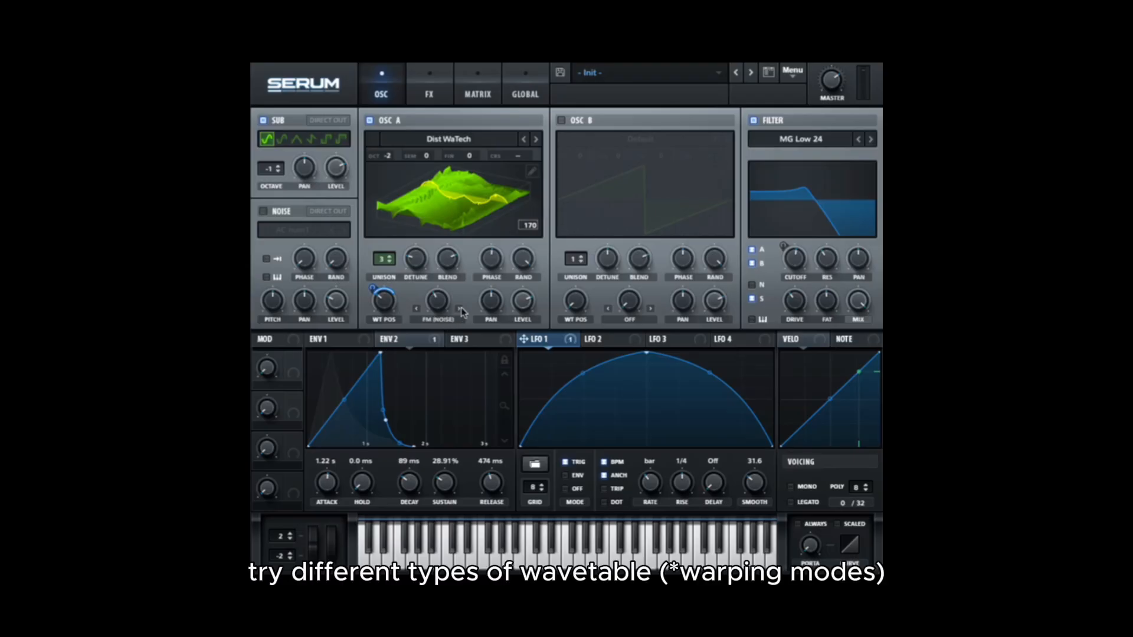
pyautogui.click(461, 309)
pyautogui.click(460, 310)
pyautogui.click(459, 310)
pyautogui.click(460, 310)
pyautogui.moveTo(433, 344); pyautogui.dragTo(435, 354)
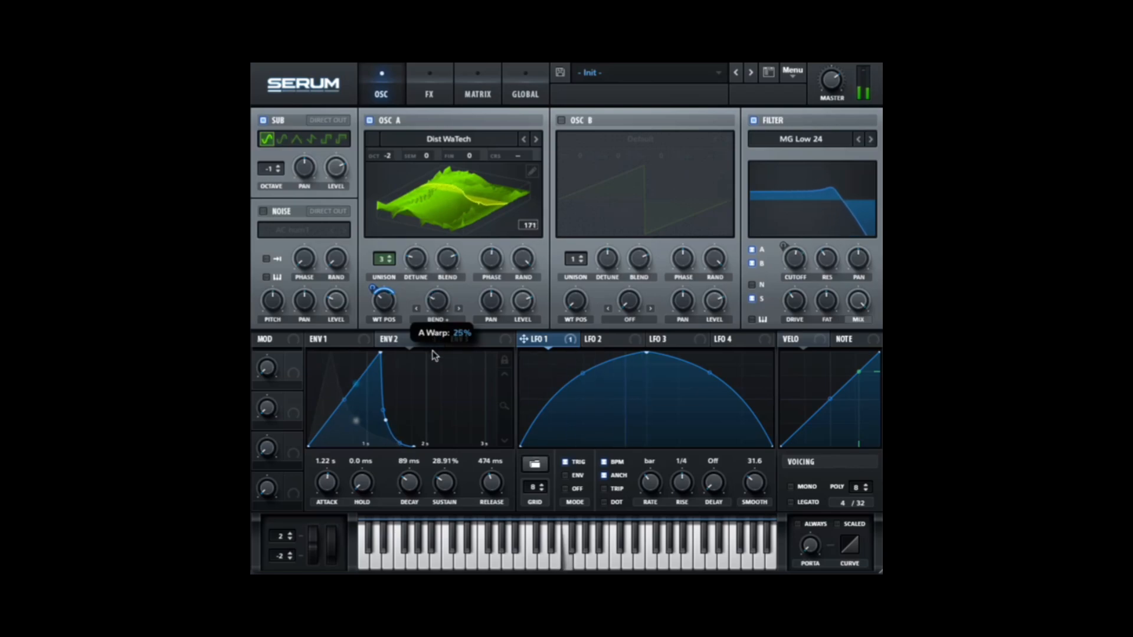
# Set oscillator A's warp mode to Mirror and adjust its warp amount.
pyautogui.click(437, 319)
pyautogui.click(469, 148)
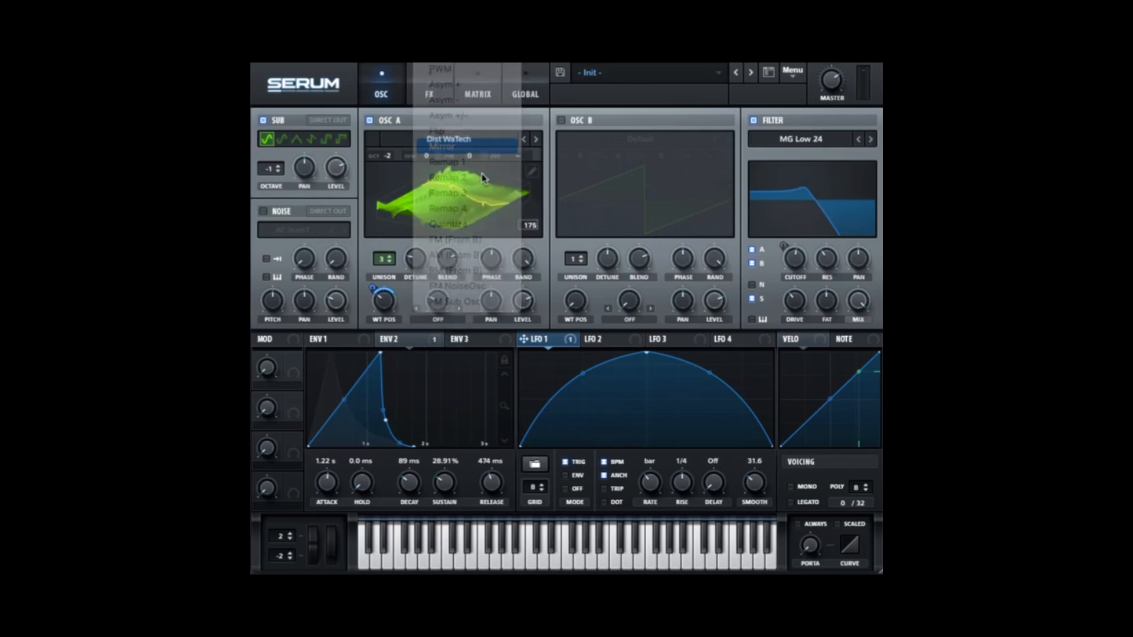
pyautogui.moveTo(438, 300)
pyautogui.mouseDown()
pyautogui.moveTo(441, 263)
pyautogui.moveTo(425, 315)
pyautogui.mouseUp()
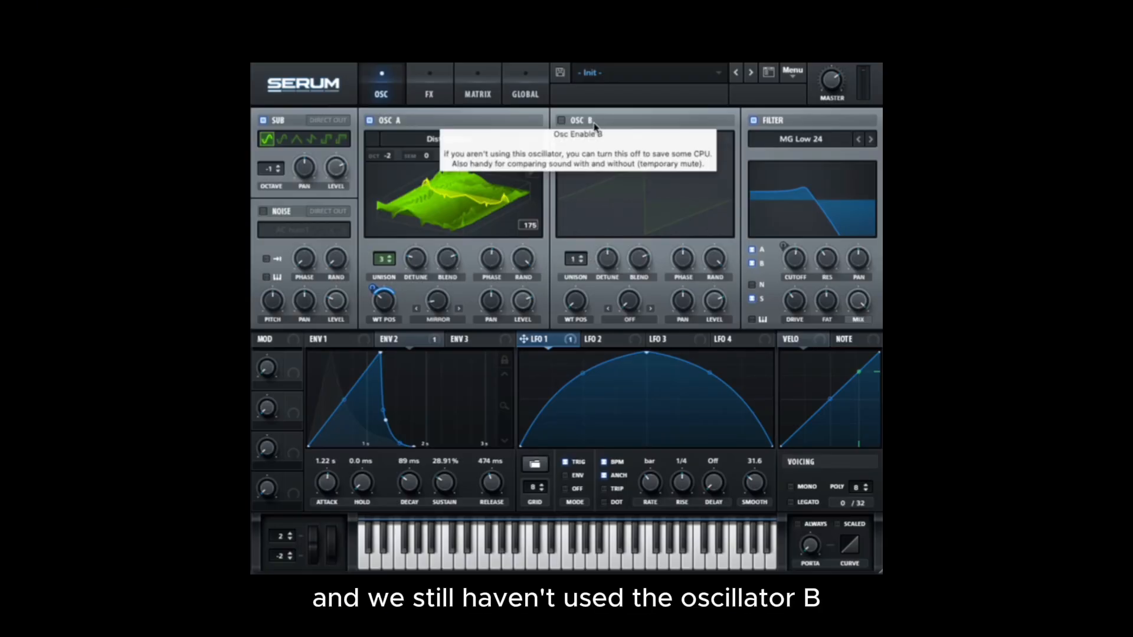
# Enable oscillator B, load the spectral wavetable Monster 2 [SL], and show it in 3D.
pyautogui.click(561, 121)
pyautogui.click(637, 141)
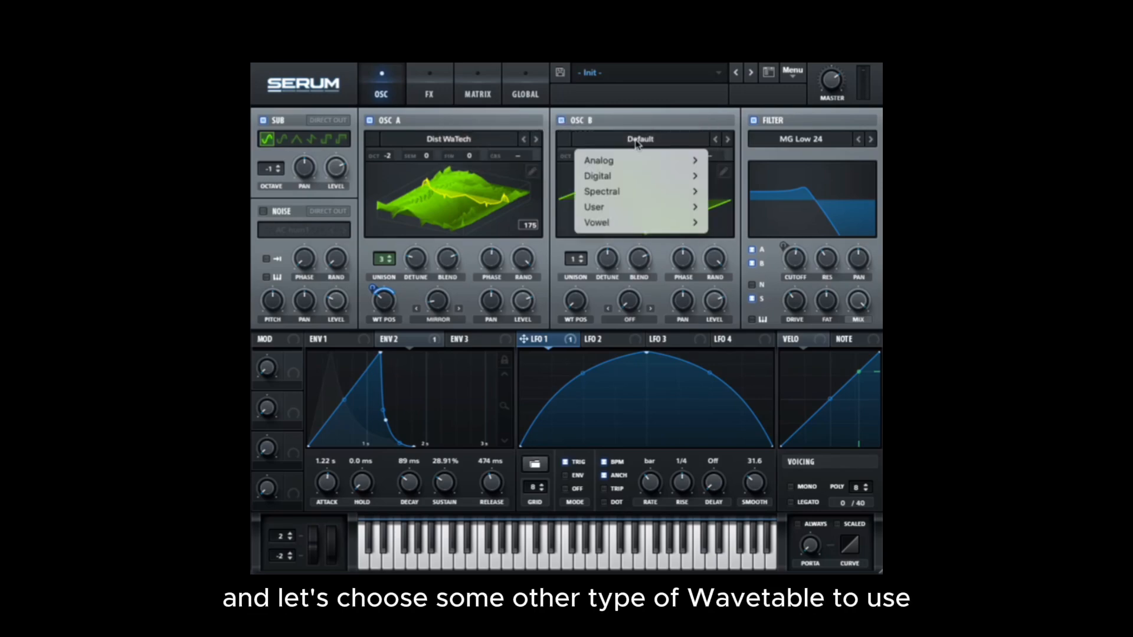
pyautogui.moveTo(633, 162)
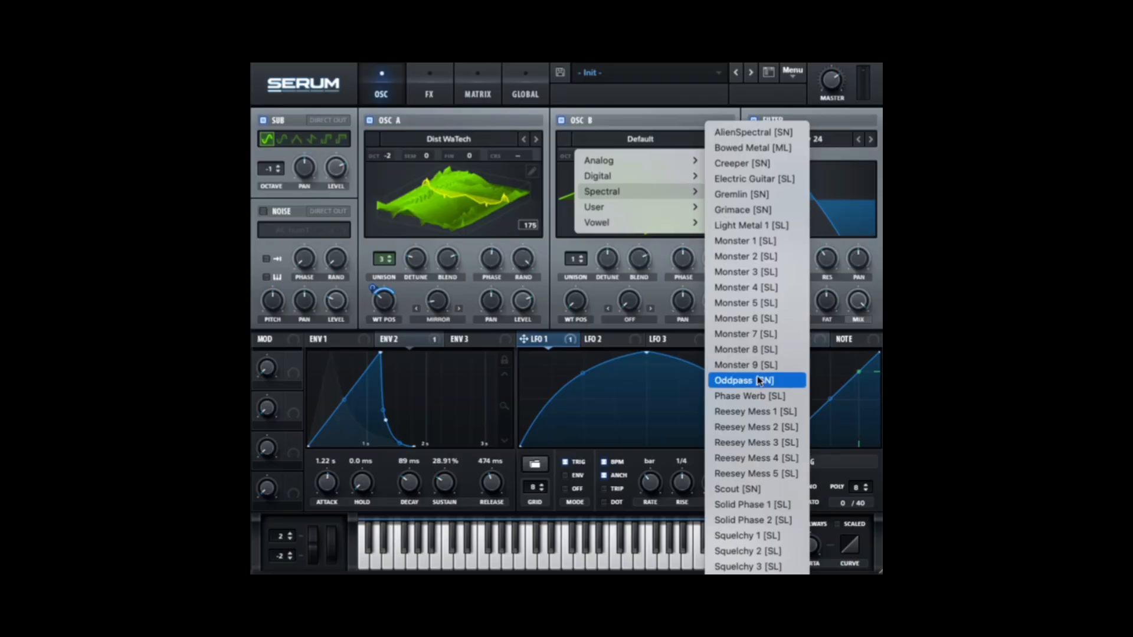
pyautogui.click(757, 258)
pyautogui.click(638, 211)
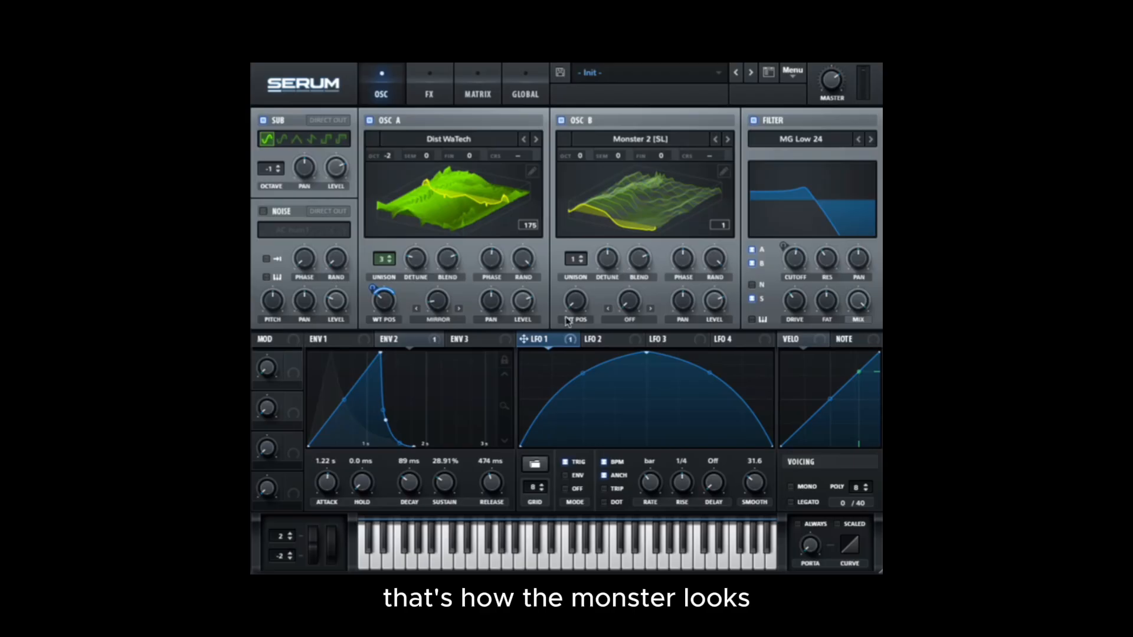
# Set oscillator B's wavetable position to 45, give it 2 unison voices and adjust their detune.
pyautogui.moveTo(565, 318); pyautogui.dragTo(538, 190)
pyautogui.moveTo(576, 303); pyautogui.dragTo(576, 317)
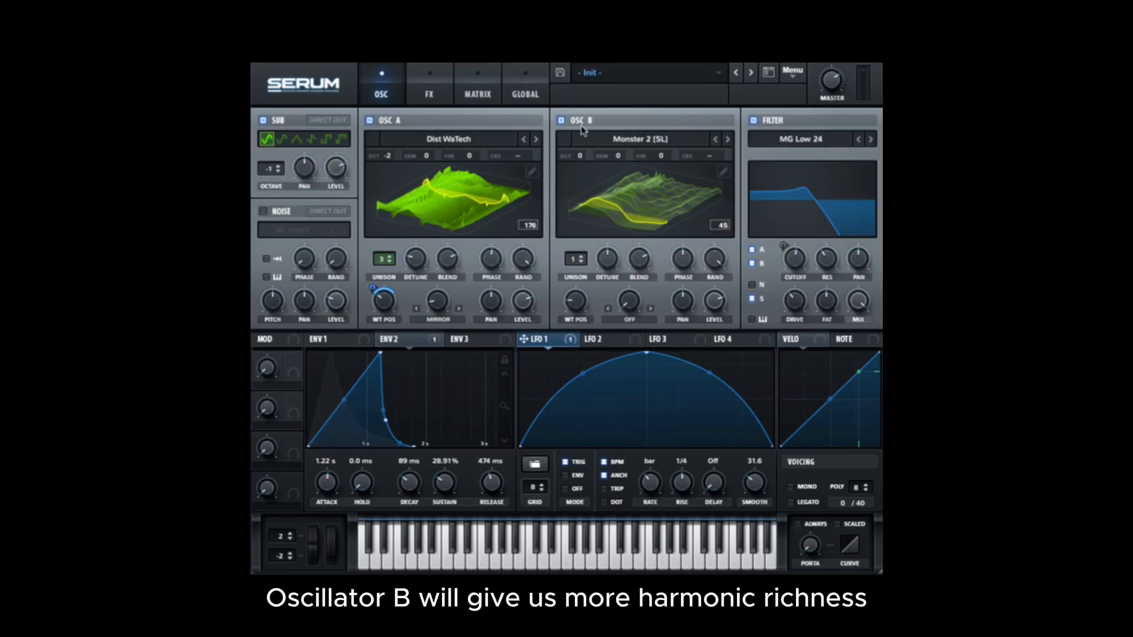
pyautogui.click(582, 256)
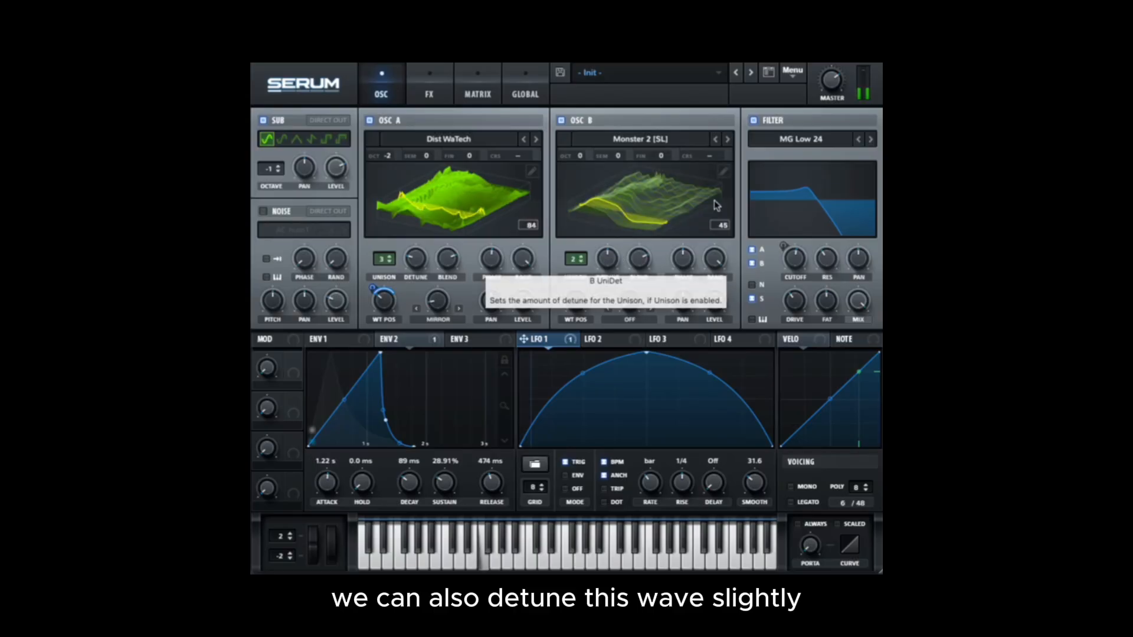
pyautogui.moveTo(607, 265); pyautogui.dragTo(603, 328)
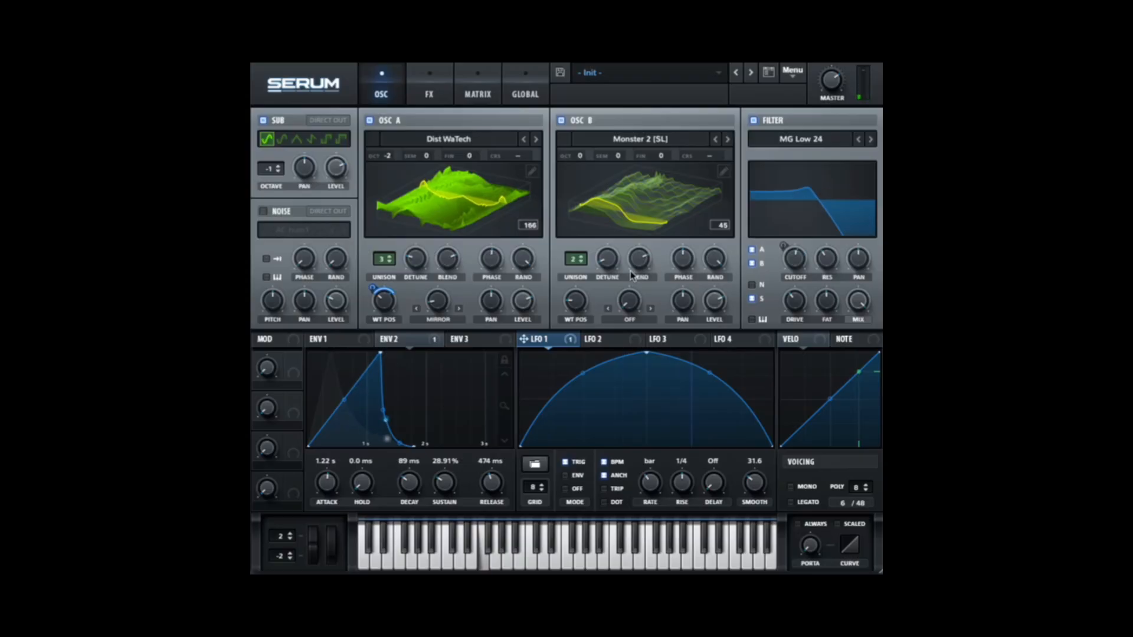
pyautogui.click(606, 263)
# Set oscillator B's wavetable position to 111 and its octave to -1.
pyautogui.moveTo(575, 301); pyautogui.dragTo(553, 238)
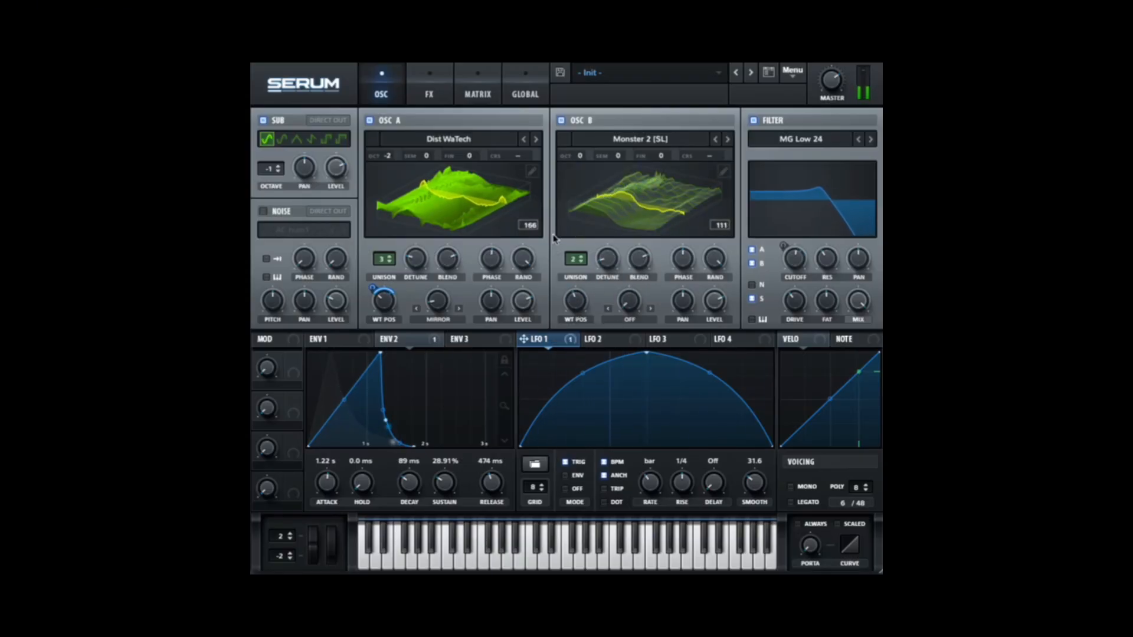
pyautogui.click(580, 157)
pyautogui.moveTo(580, 161); pyautogui.dragTo(578, 170)
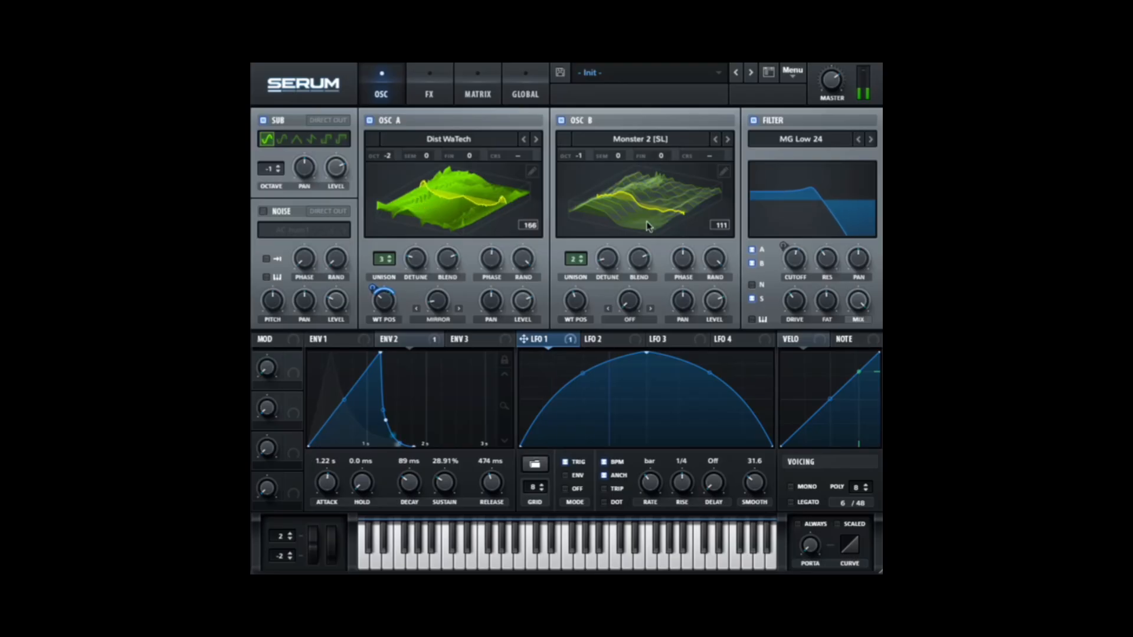
# Compare the sound with and without oscillator B, fine-tune its detune and set its wavetable position to 134.
pyautogui.click(561, 121)
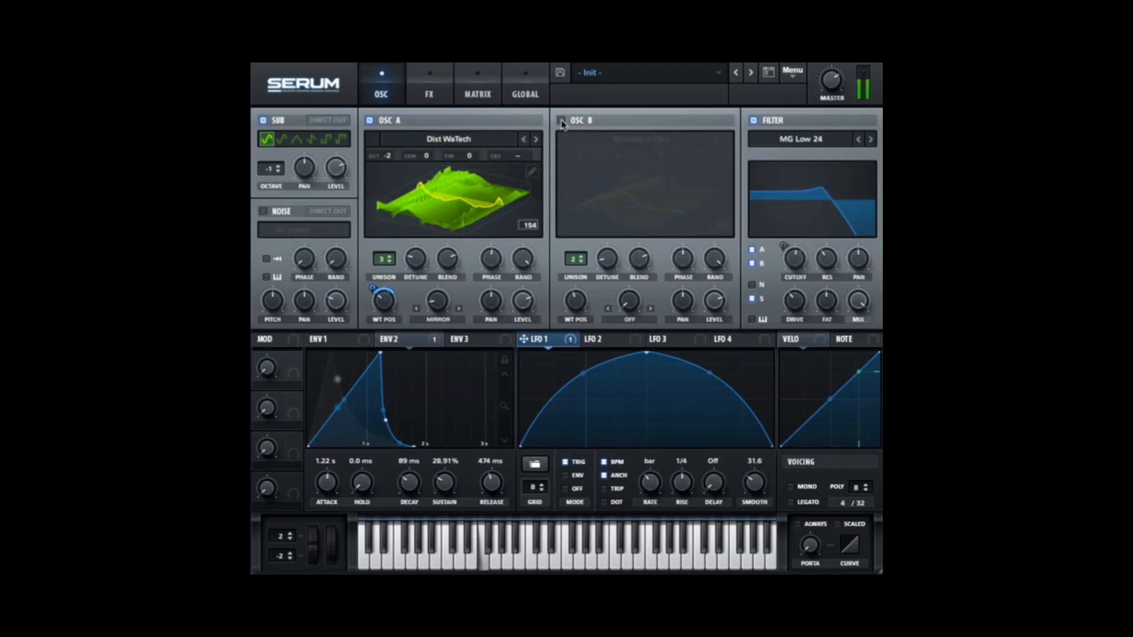
pyautogui.click(561, 121)
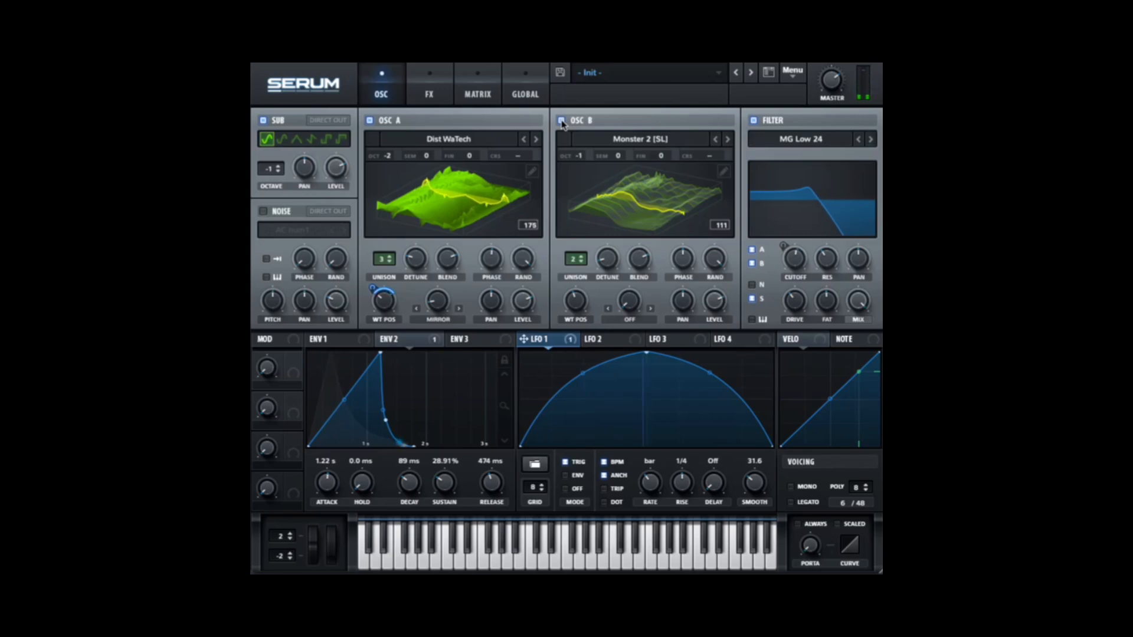
pyautogui.moveTo(604, 258); pyautogui.dragTo(594, 255)
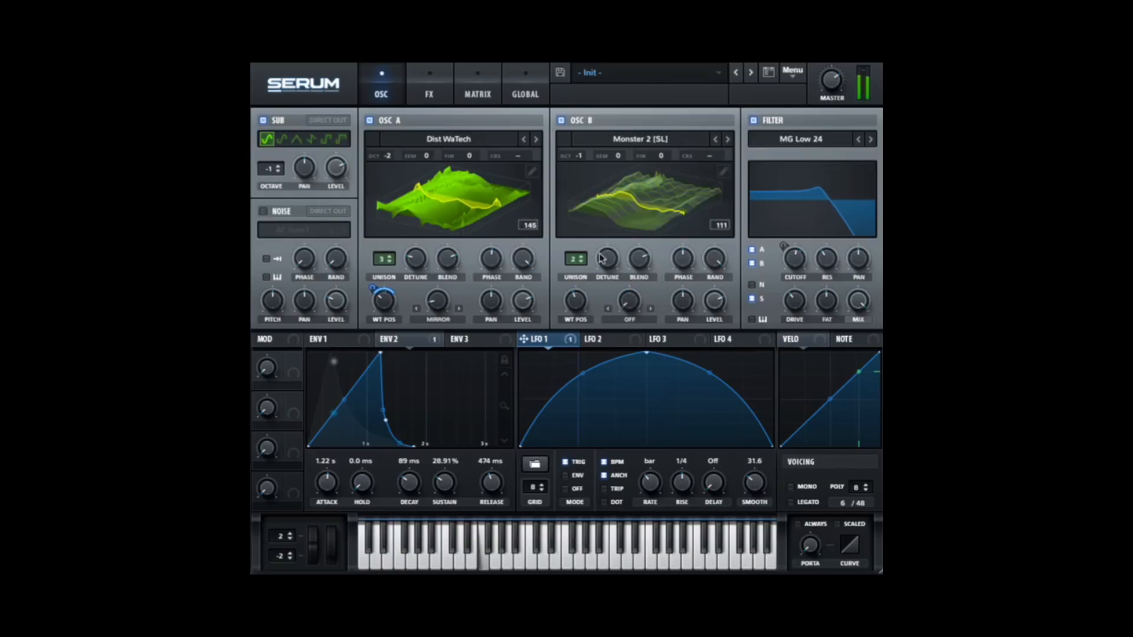
pyautogui.moveTo(572, 302)
pyautogui.mouseDown()
pyautogui.moveTo(564, 328)
pyautogui.moveTo(573, 290)
pyautogui.mouseUp()
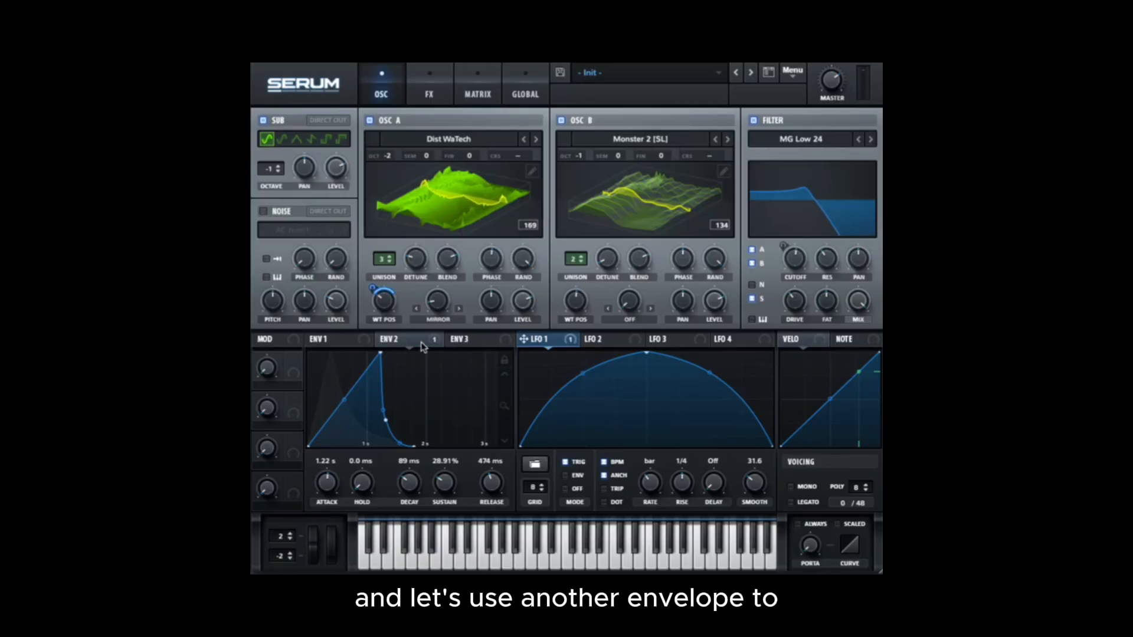
# Modulate oscillator B's wavetable position with Envelope 3 and shape the envelope to a 241 ms attack and 656 ms release.
pyautogui.click(462, 340)
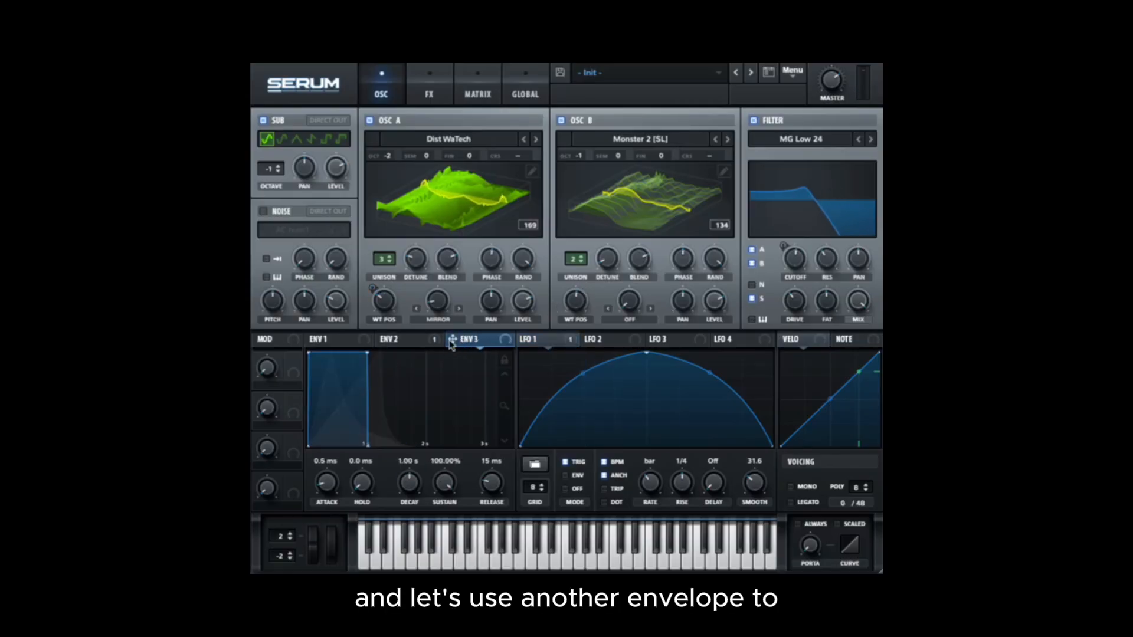
pyautogui.moveTo(452, 340); pyautogui.dragTo(567, 340)
pyautogui.rightClick(577, 302)
pyautogui.moveTo(367, 352); pyautogui.dragTo(514, 425)
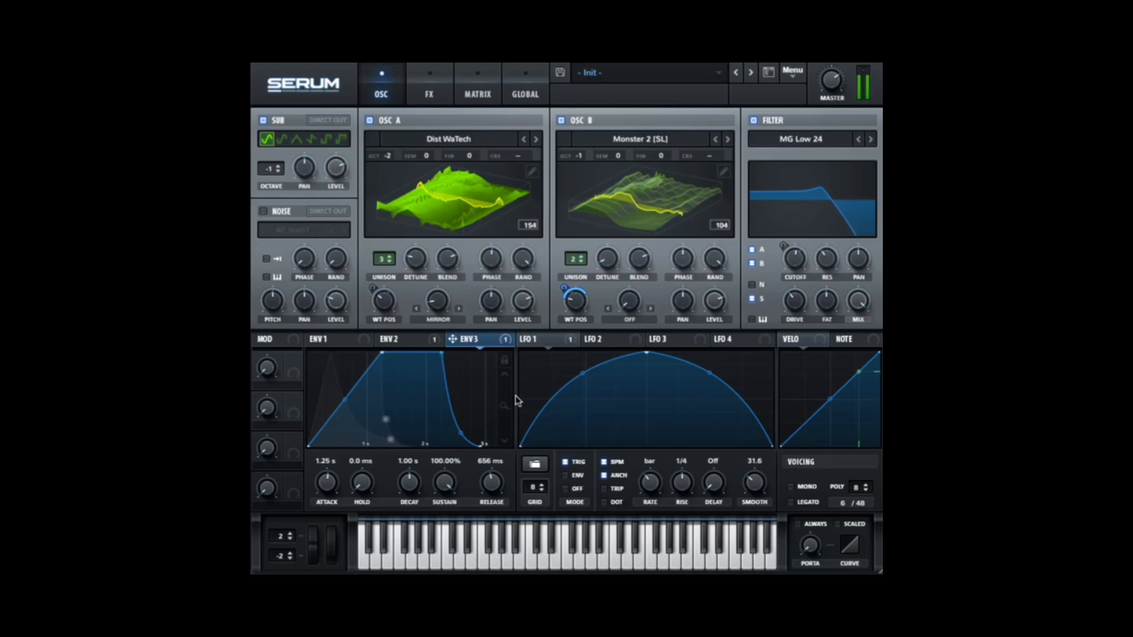
pyautogui.moveTo(382, 352); pyautogui.dragTo(303, 352)
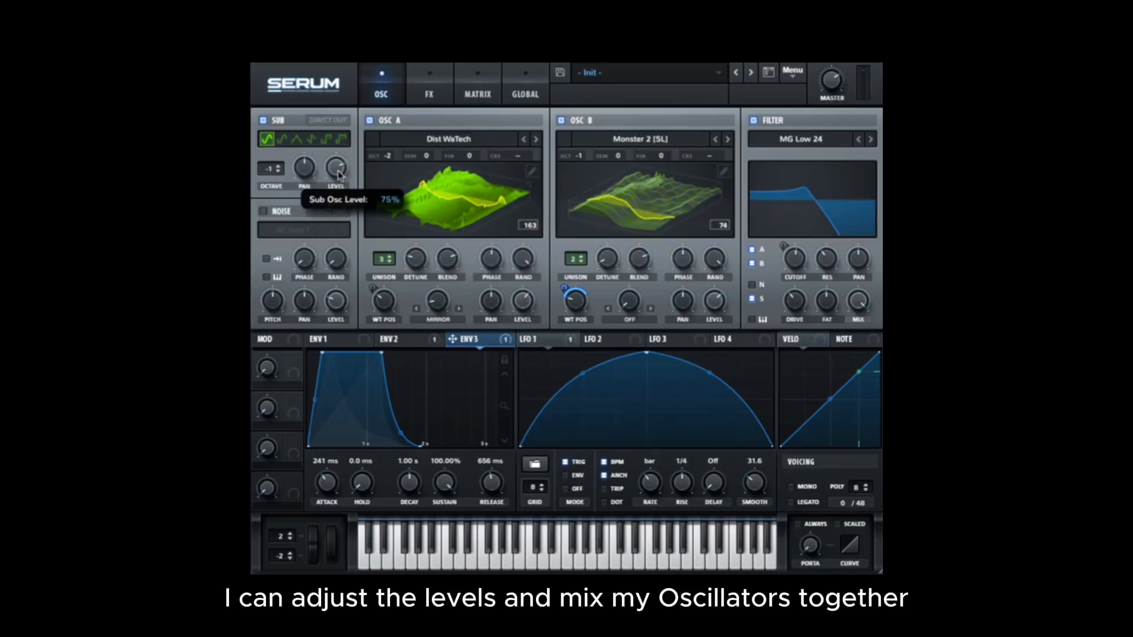
# Balance the levels of oscillators A and B, and set oscillator B to octave 0 with 1 unison voice.
pyautogui.moveTo(524, 277)
pyautogui.mouseDown()
pyautogui.moveTo(524, 343)
pyautogui.moveTo(533, 285)
pyautogui.mouseUp()
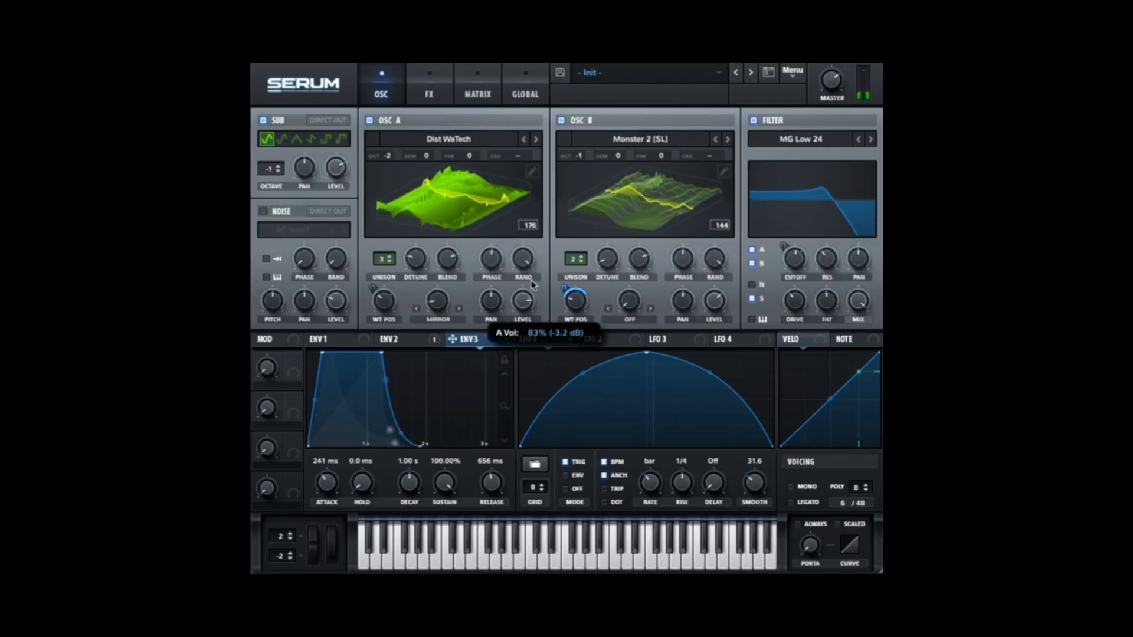
pyautogui.moveTo(715, 301); pyautogui.dragTo(718, 337)
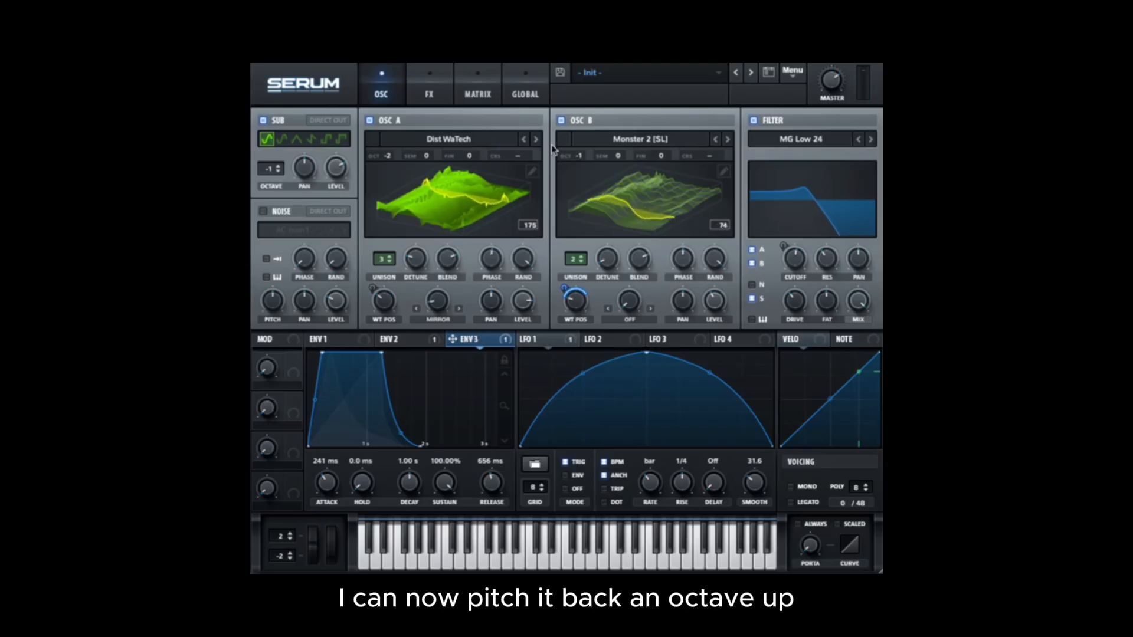
pyautogui.moveTo(576, 155)
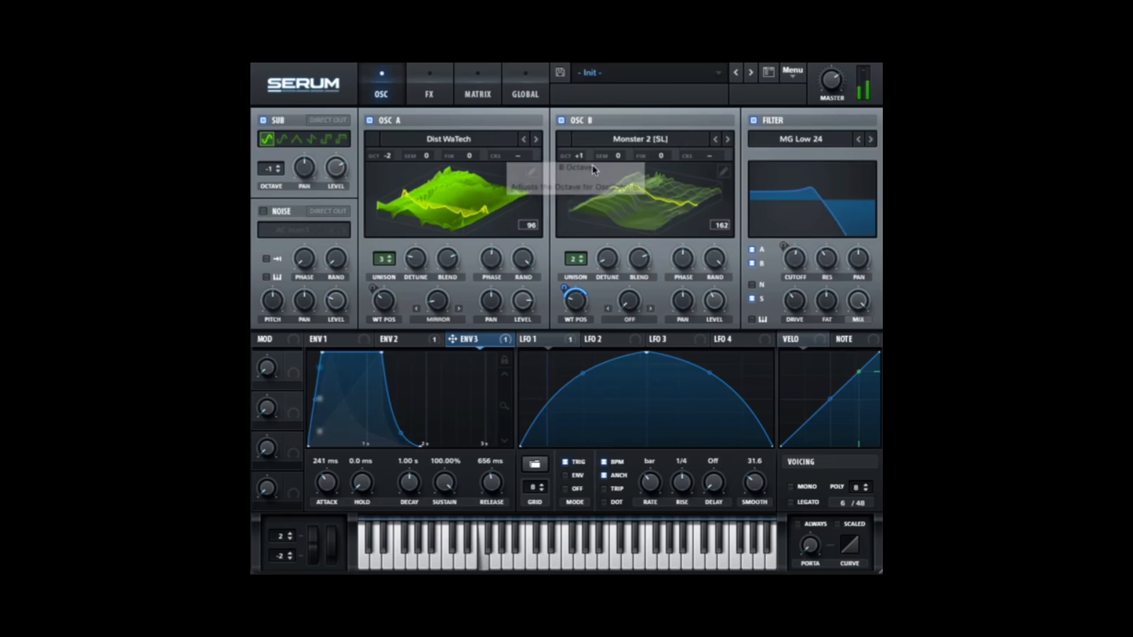
pyautogui.moveTo(576, 156); pyautogui.dragTo(576, 168)
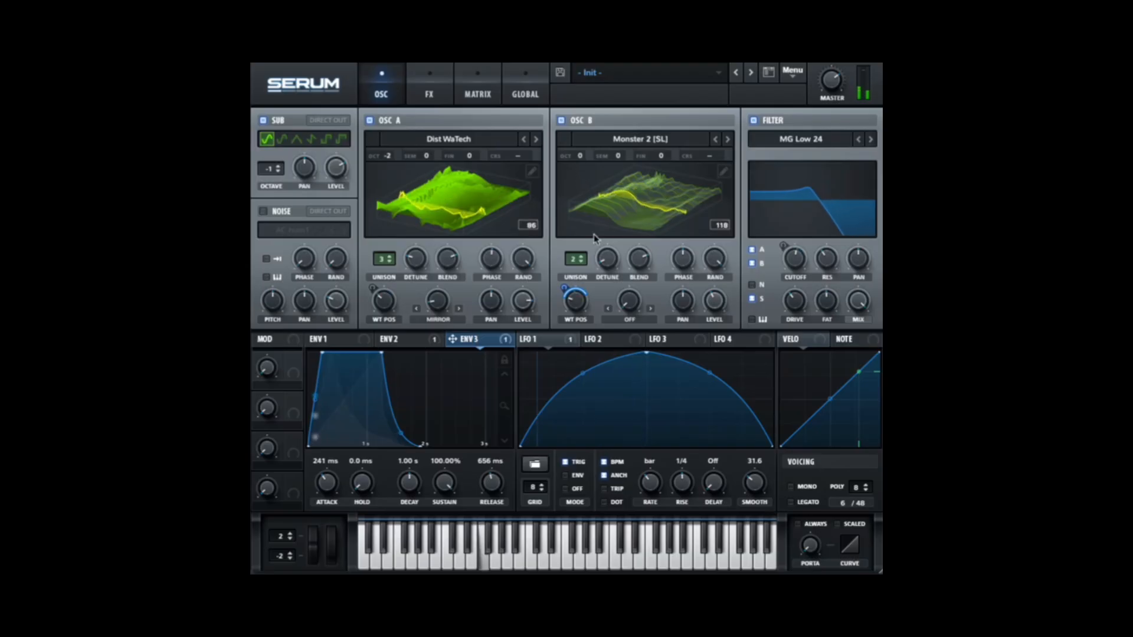
pyautogui.click(582, 263)
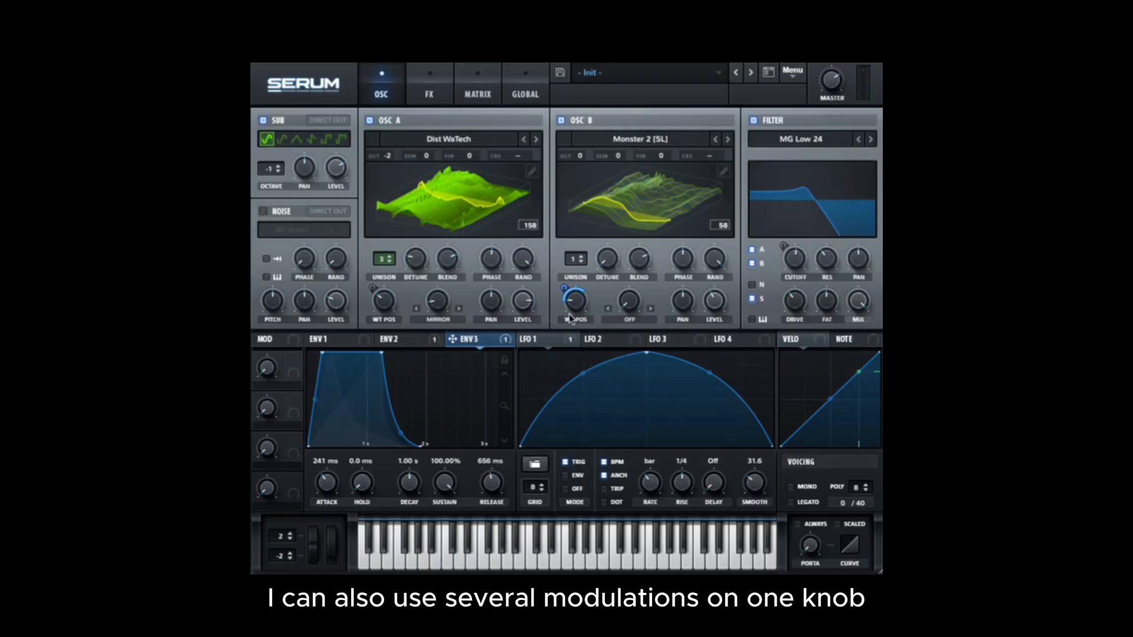
# Add LFO 2 as a second modulation source on oscillator B's wavetable position, with its rate at one bar.
pyautogui.moveTo(571, 303)
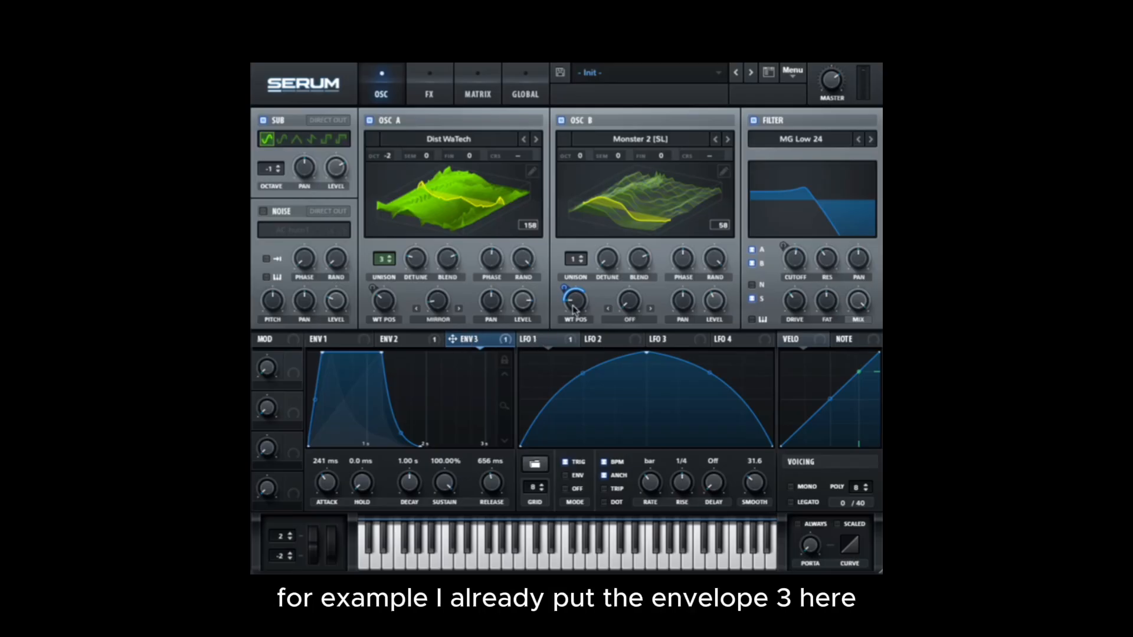
pyautogui.click(599, 341)
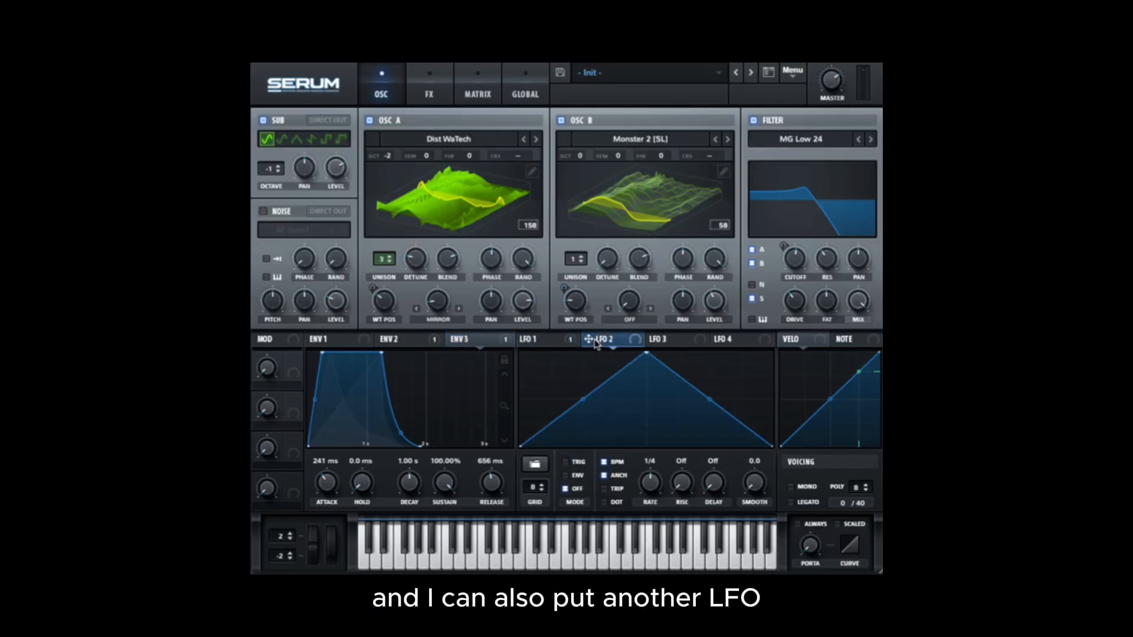
pyautogui.moveTo(589, 324); pyautogui.dragTo(568, 303)
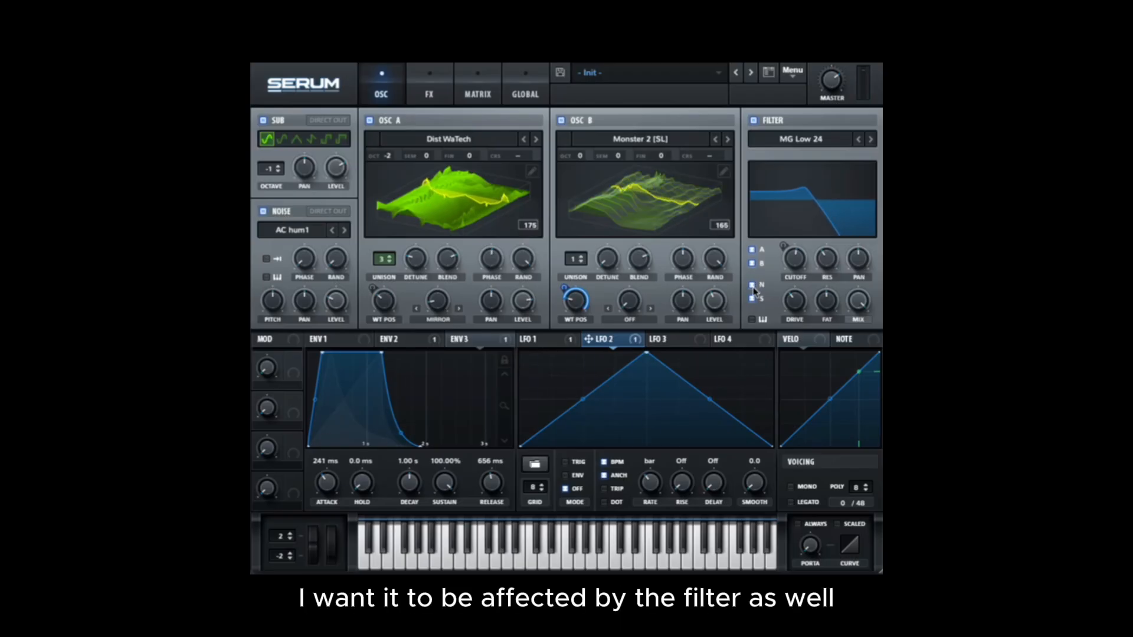
# Route the noise oscillator through the filter and raise the filter cutoff.
pyautogui.click(752, 286)
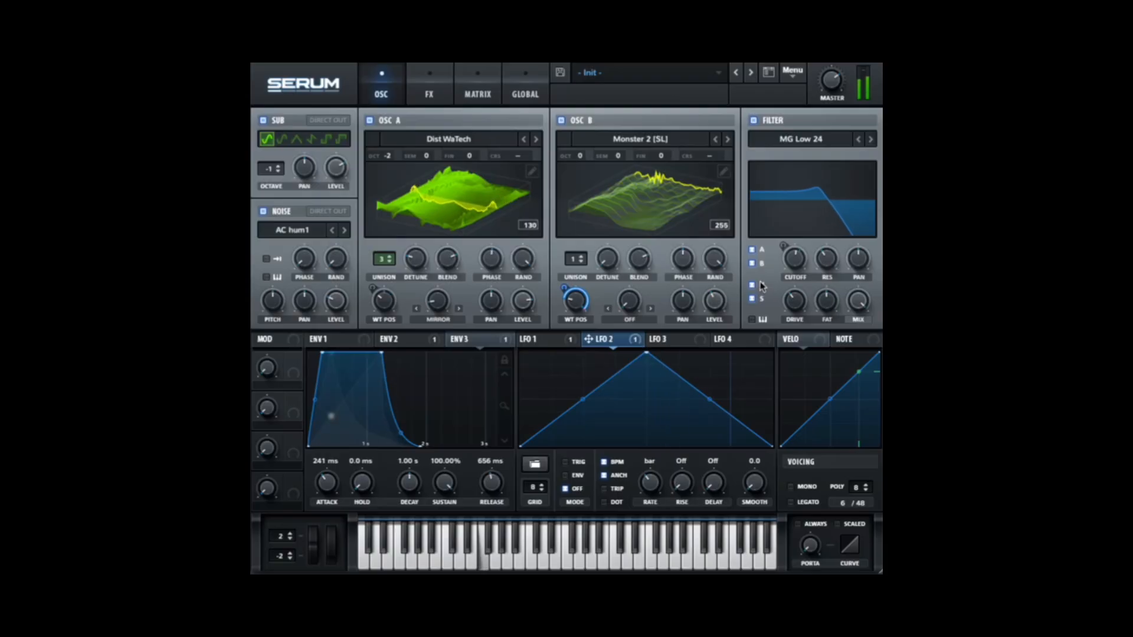
pyautogui.moveTo(791, 266); pyautogui.dragTo(793, 240)
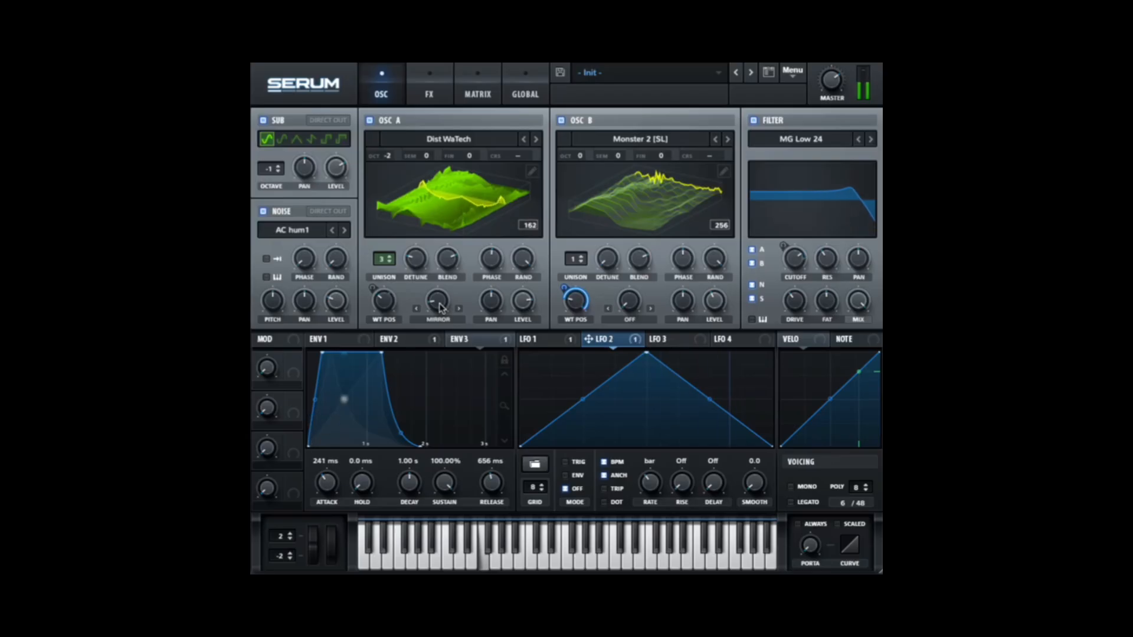
# Load the analog noise ARP white and adjust the noise oscillator's pitch and level.
pyautogui.click(292, 230)
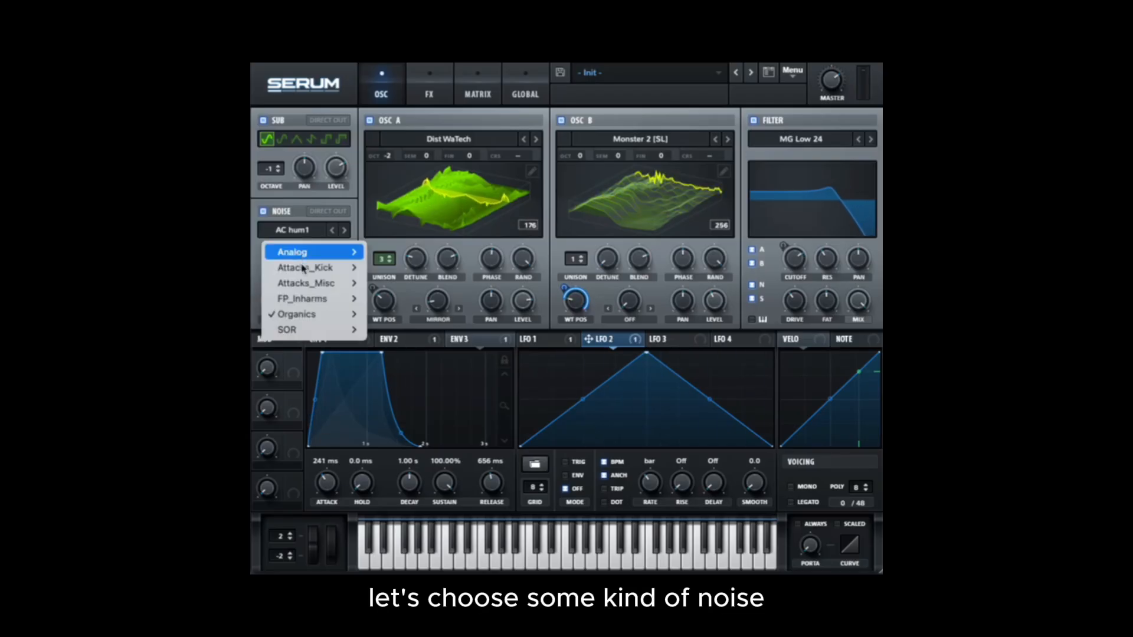
pyautogui.moveTo(316, 285)
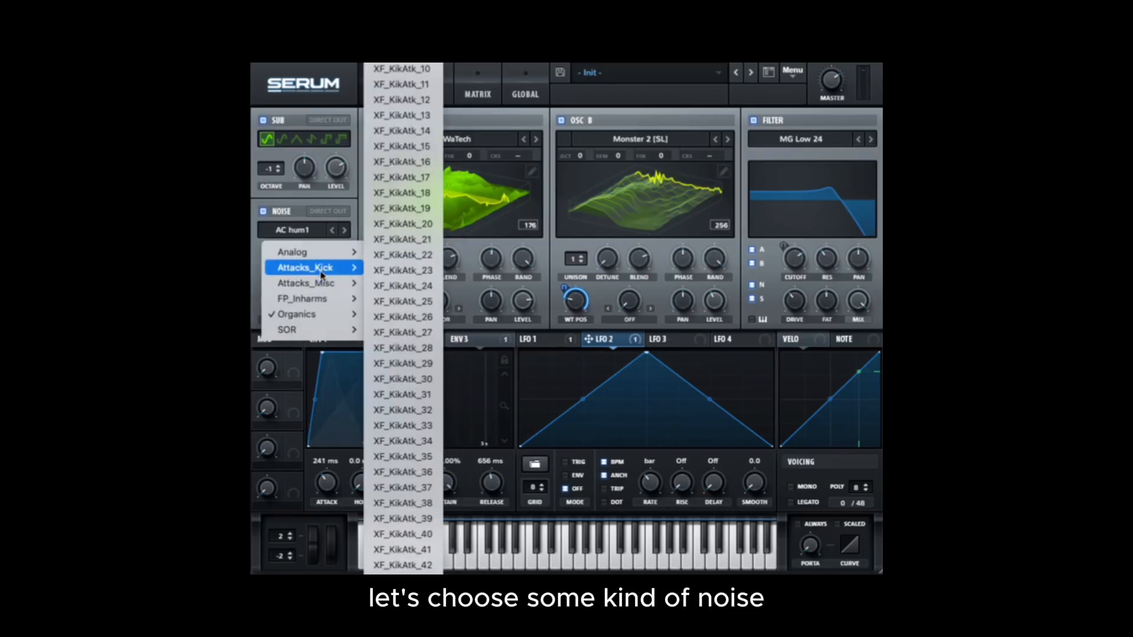
pyautogui.moveTo(326, 254)
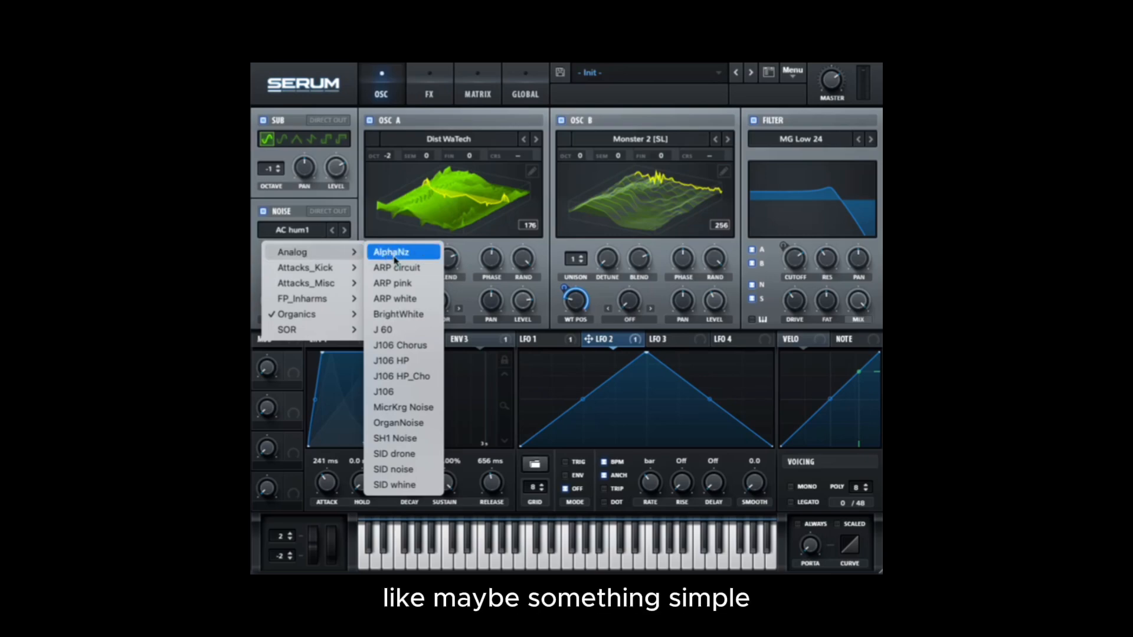
pyautogui.click(416, 300)
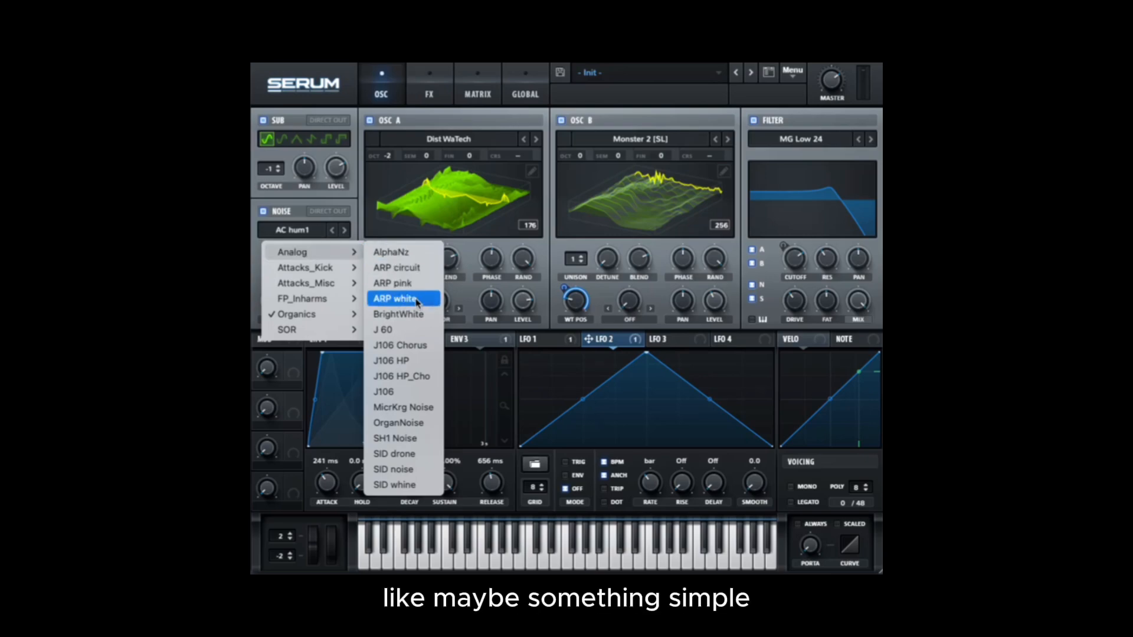
pyautogui.moveTo(271, 302)
pyautogui.mouseDown()
pyautogui.moveTo(269, 331)
pyautogui.moveTo(279, 194)
pyautogui.moveTo(272, 337)
pyautogui.moveTo(273, 280)
pyautogui.mouseUp()
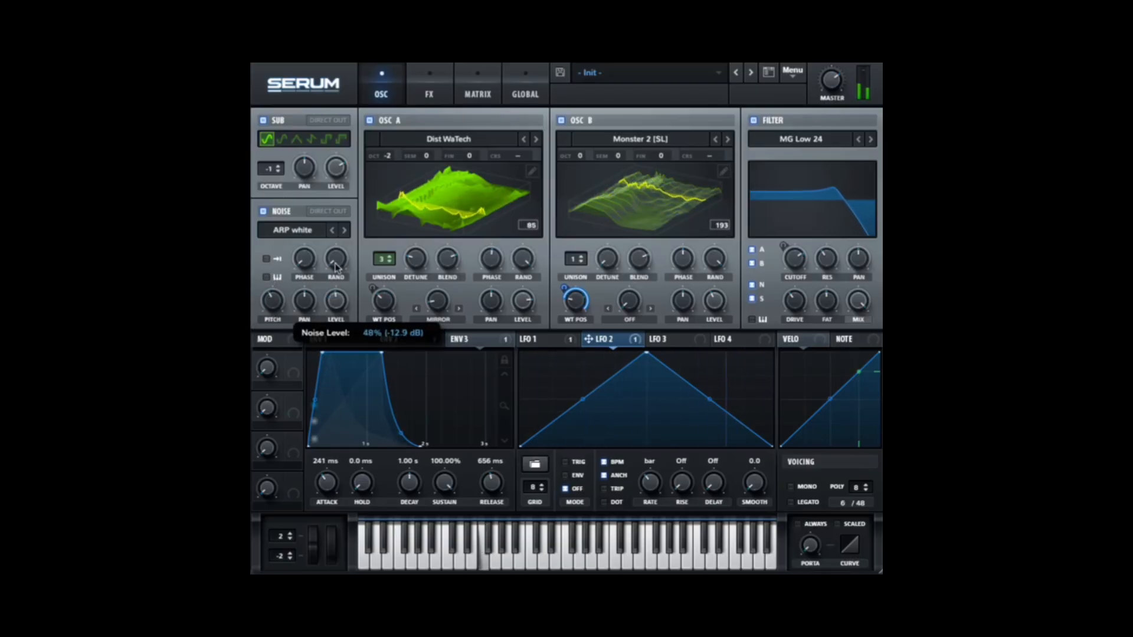
pyautogui.moveTo(335, 315)
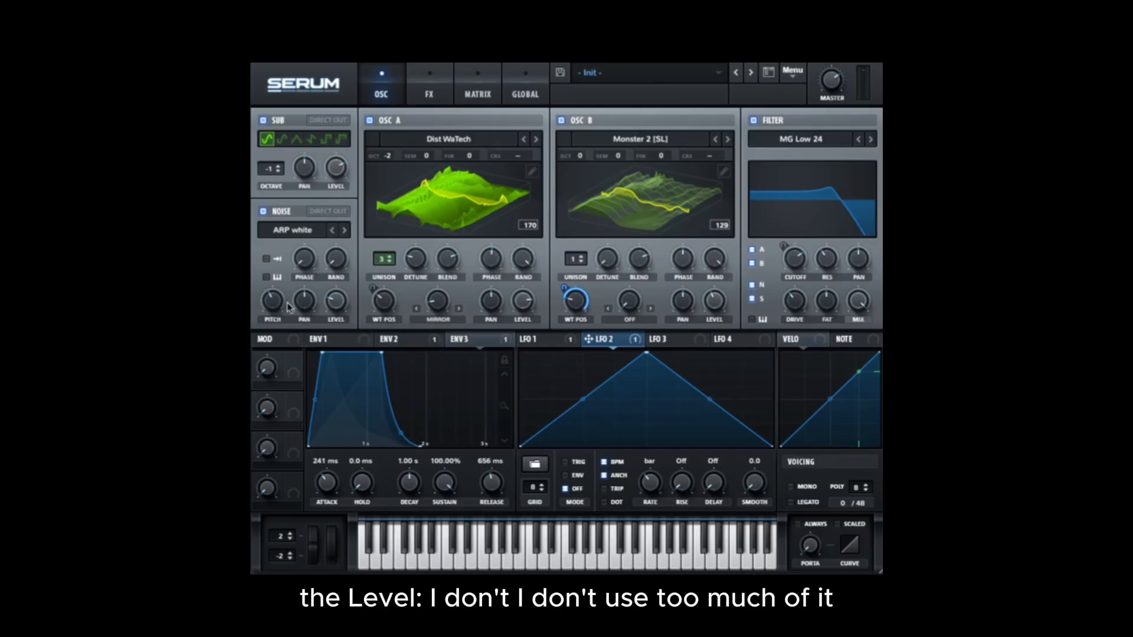
pyautogui.moveTo(271, 305)
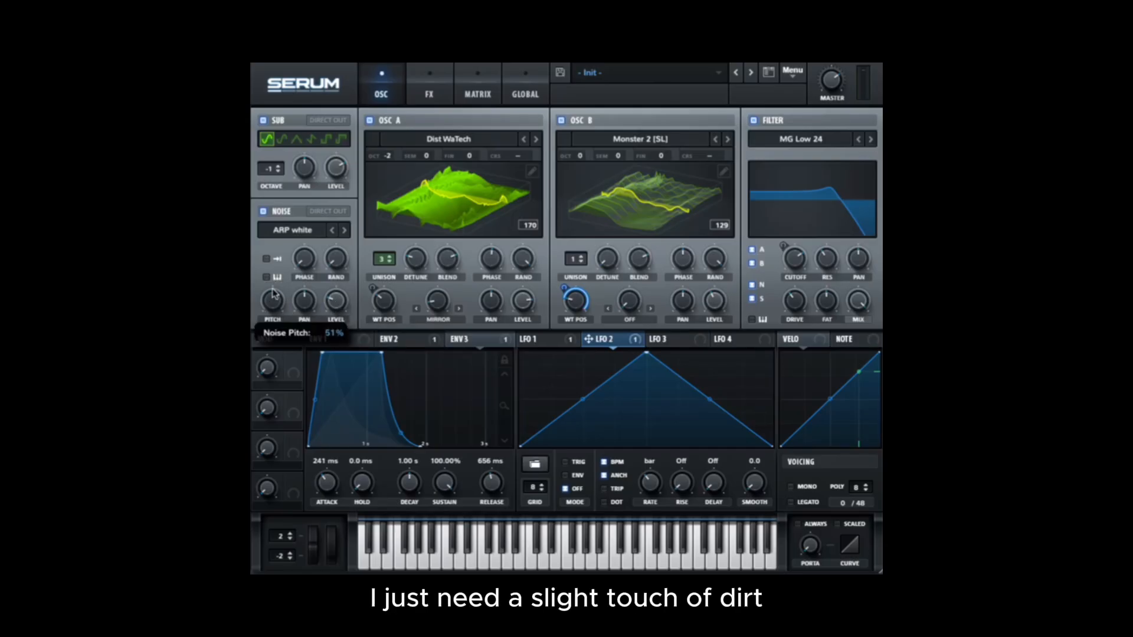
pyautogui.moveTo(335, 305); pyautogui.dragTo(336, 314)
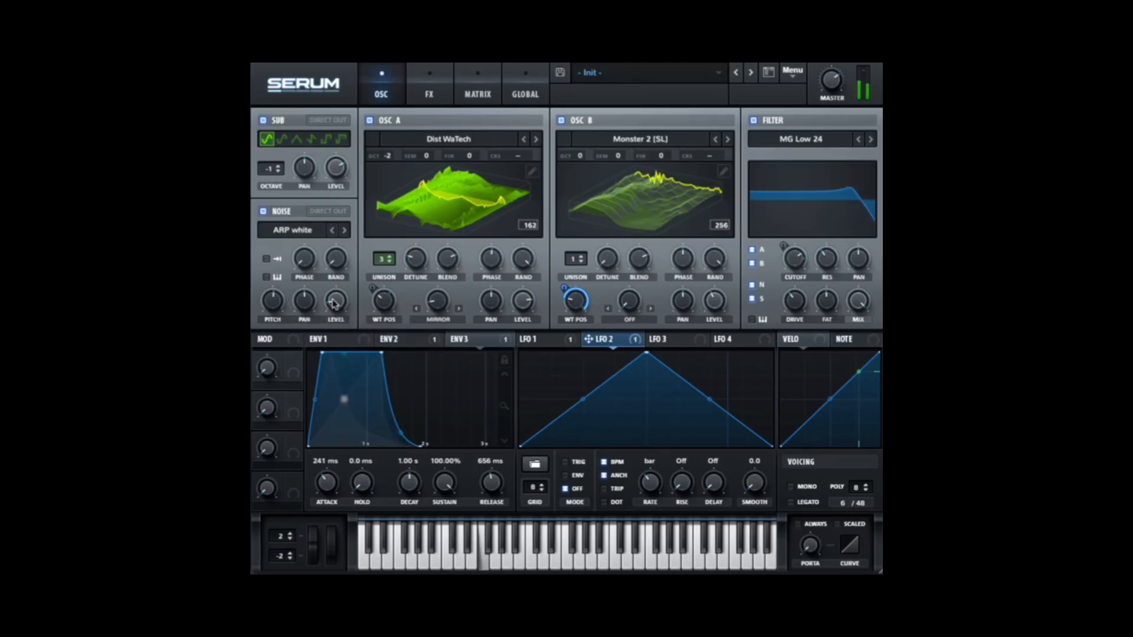
# Switch the noise oscillator to the analog noise ARP pink and readjust its pitch.
pyautogui.click(308, 231)
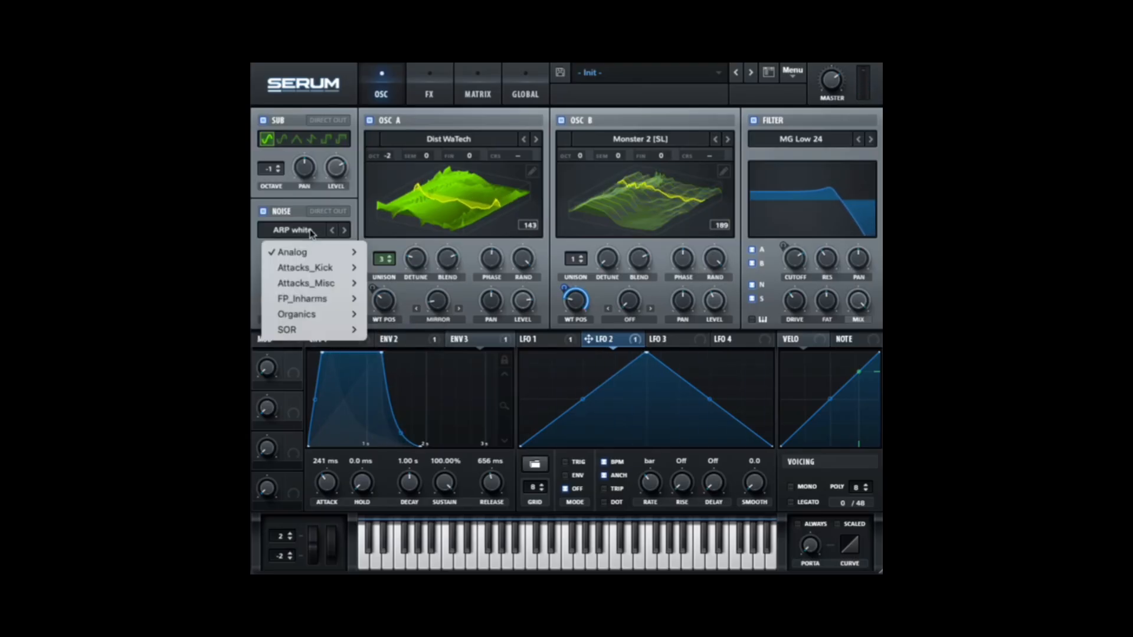
pyautogui.moveTo(331, 252)
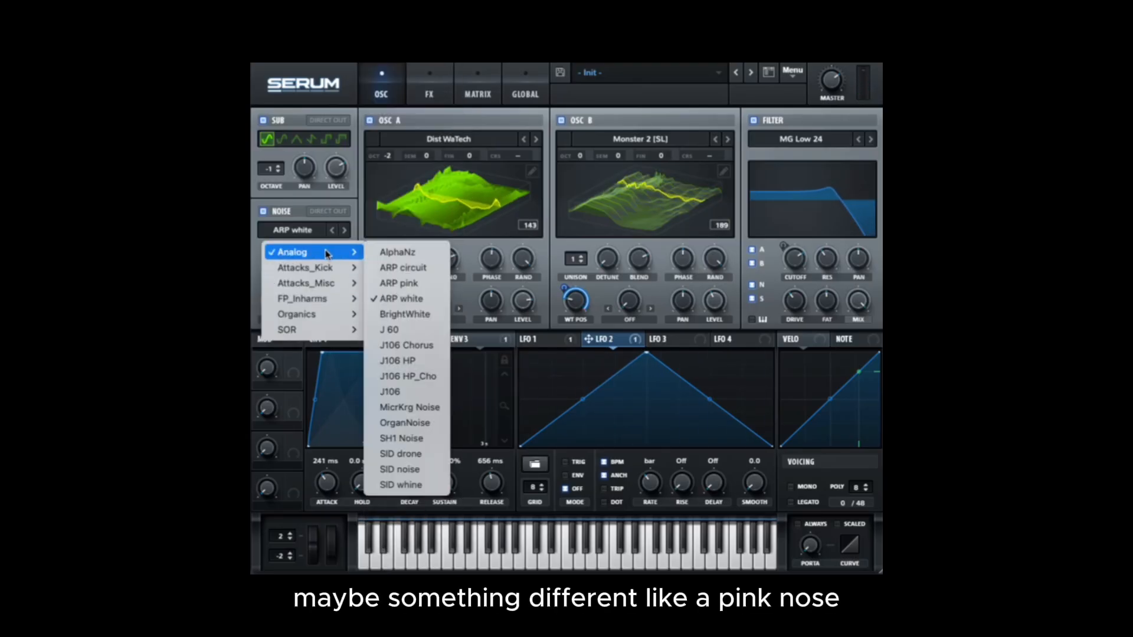
pyautogui.click(399, 283)
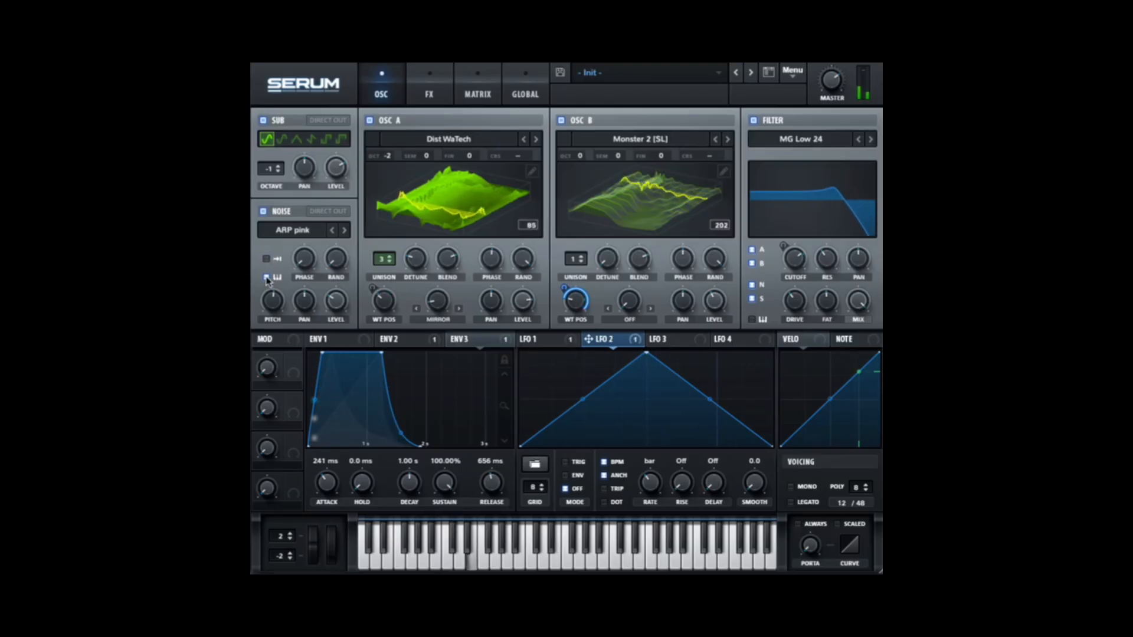
pyautogui.moveTo(273, 322)
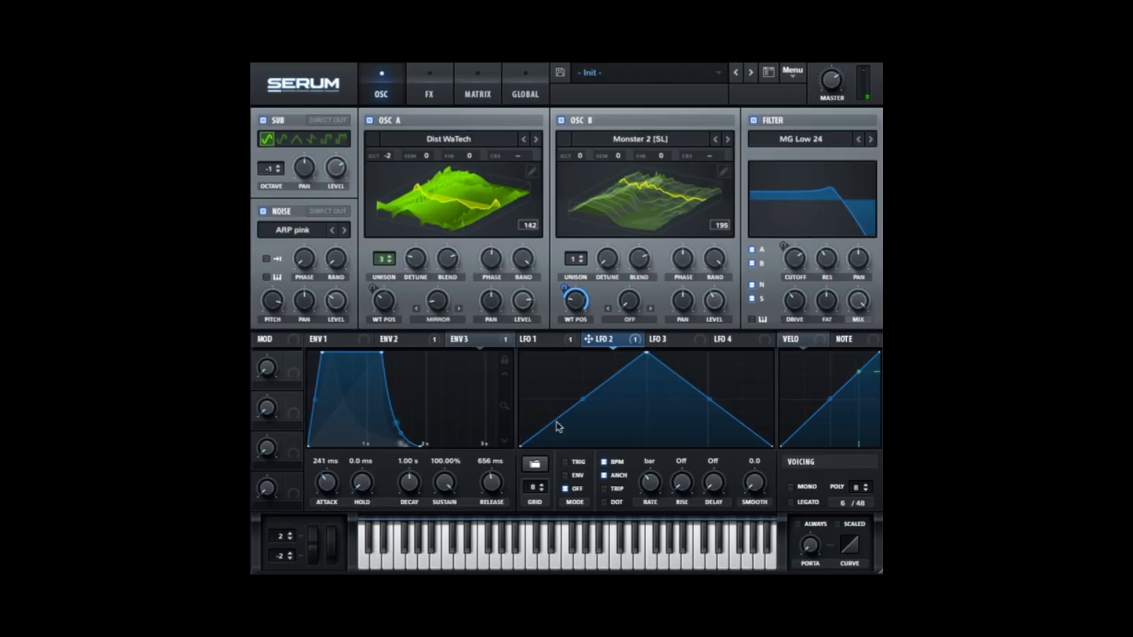
# Shorten Envelope 1's attack to 107 ms.
pyautogui.click(326, 339)
pyautogui.moveTo(333, 361); pyautogui.dragTo(305, 351)
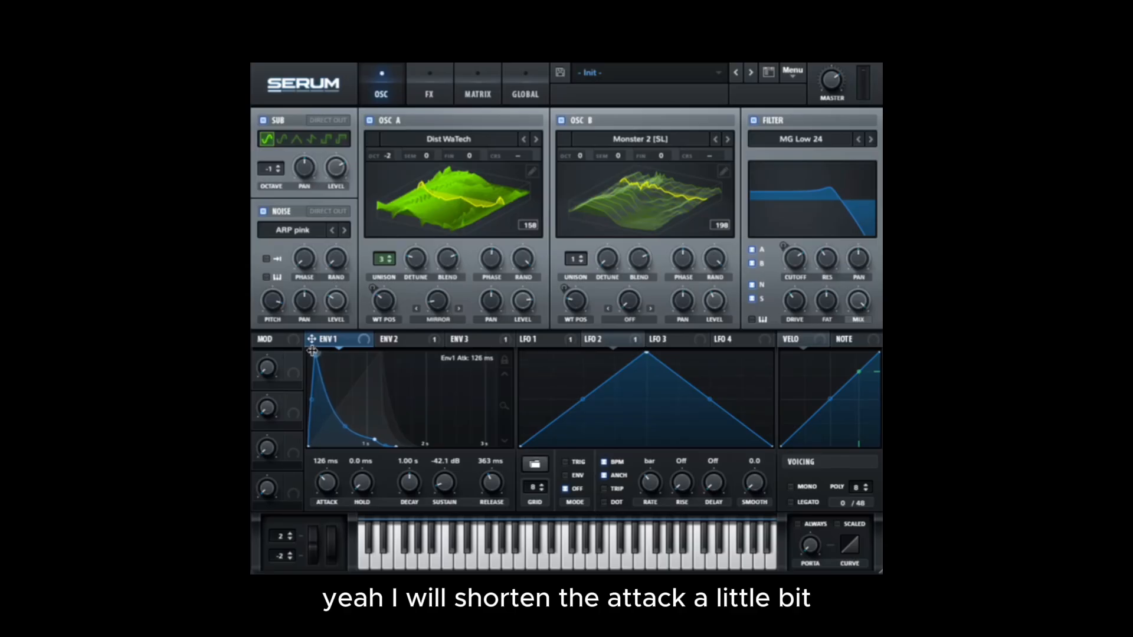
pyautogui.moveTo(311, 350); pyautogui.dragTo(310, 350)
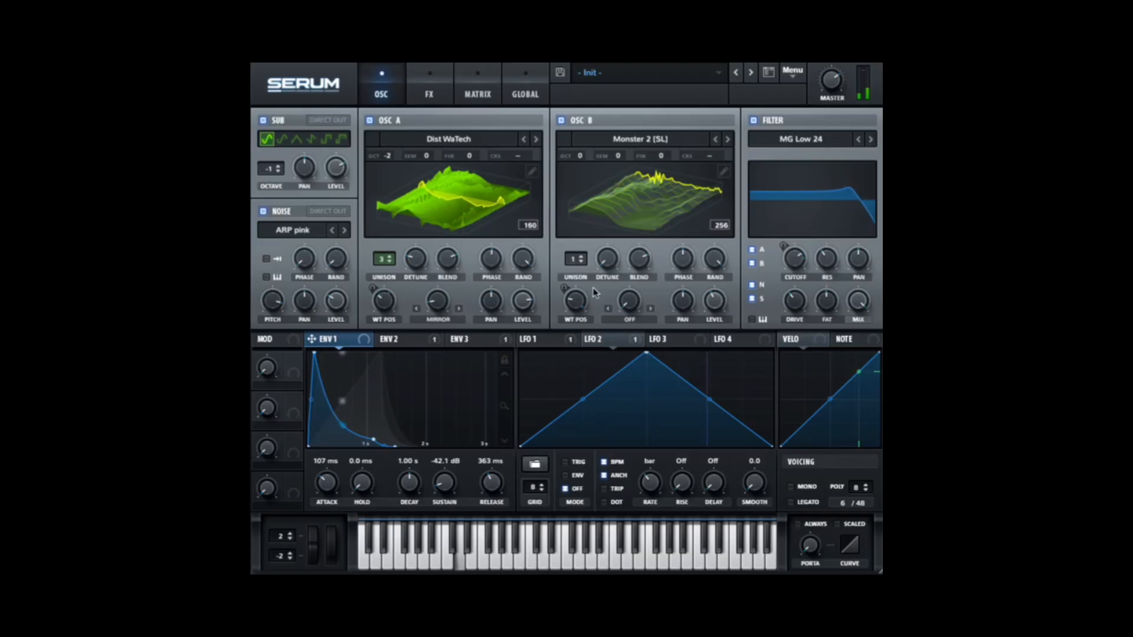
# Compare the sound with and without oscillator B, and replace its wavetable with the spectral Monster 6 [SL].
pyautogui.click(561, 121)
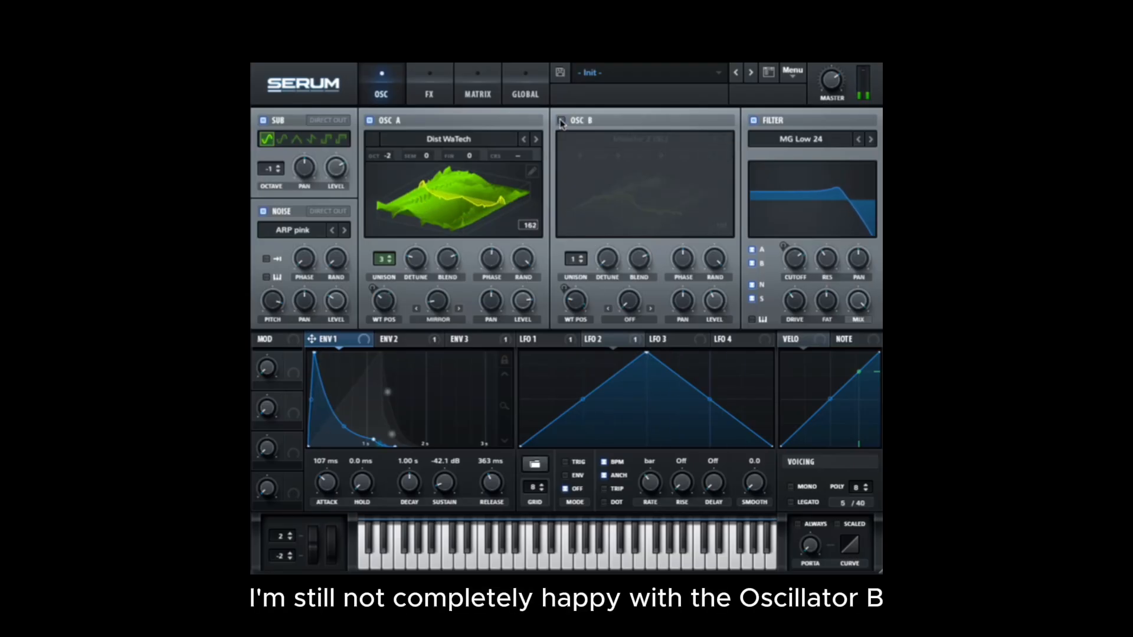
pyautogui.click(560, 121)
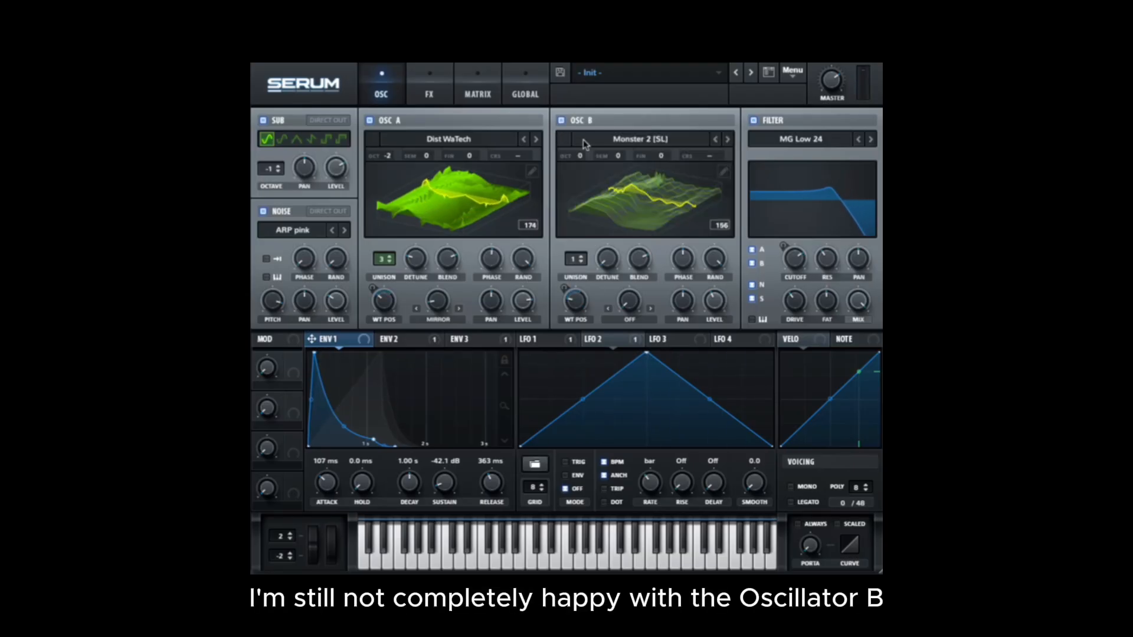
pyautogui.click(653, 140)
pyautogui.moveTo(644, 192)
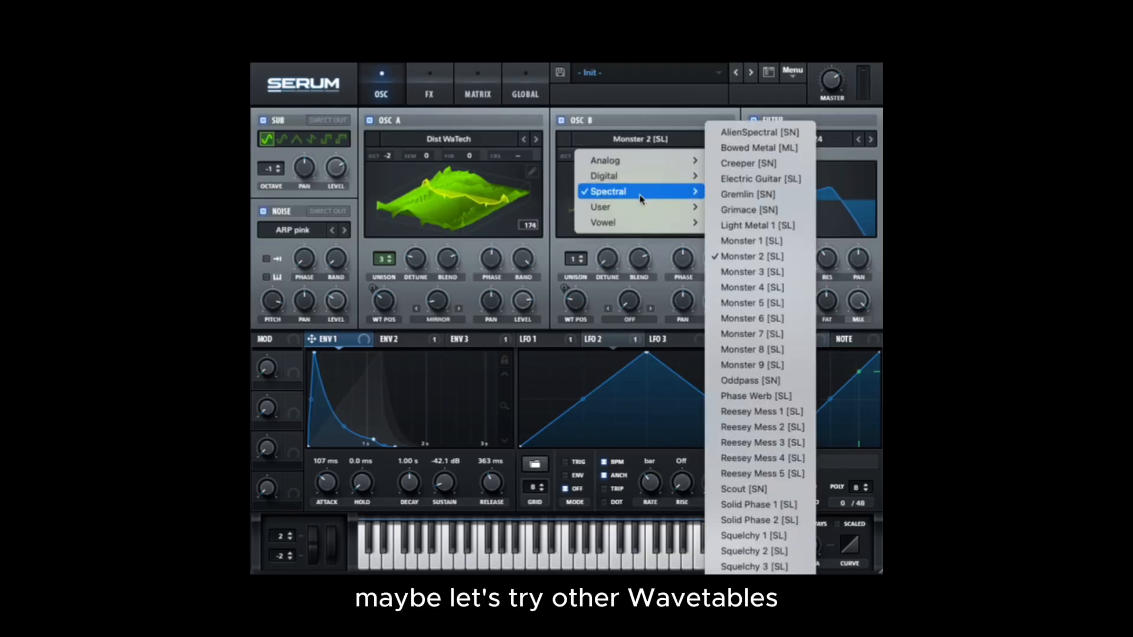
pyautogui.click(757, 273)
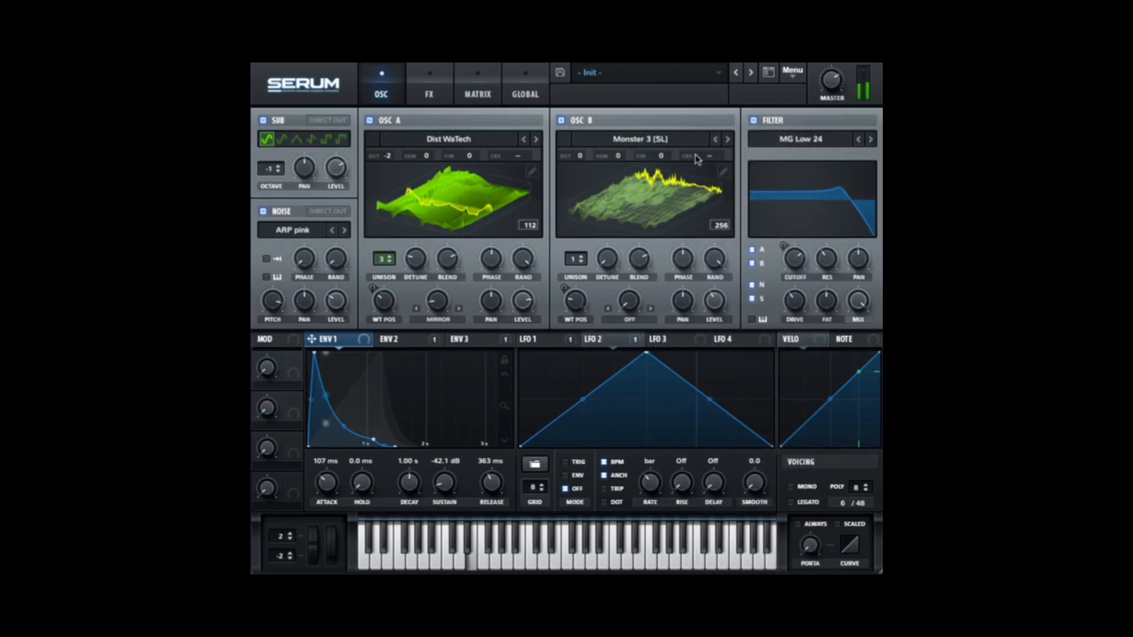
pyautogui.click(729, 140)
pyautogui.click(728, 140)
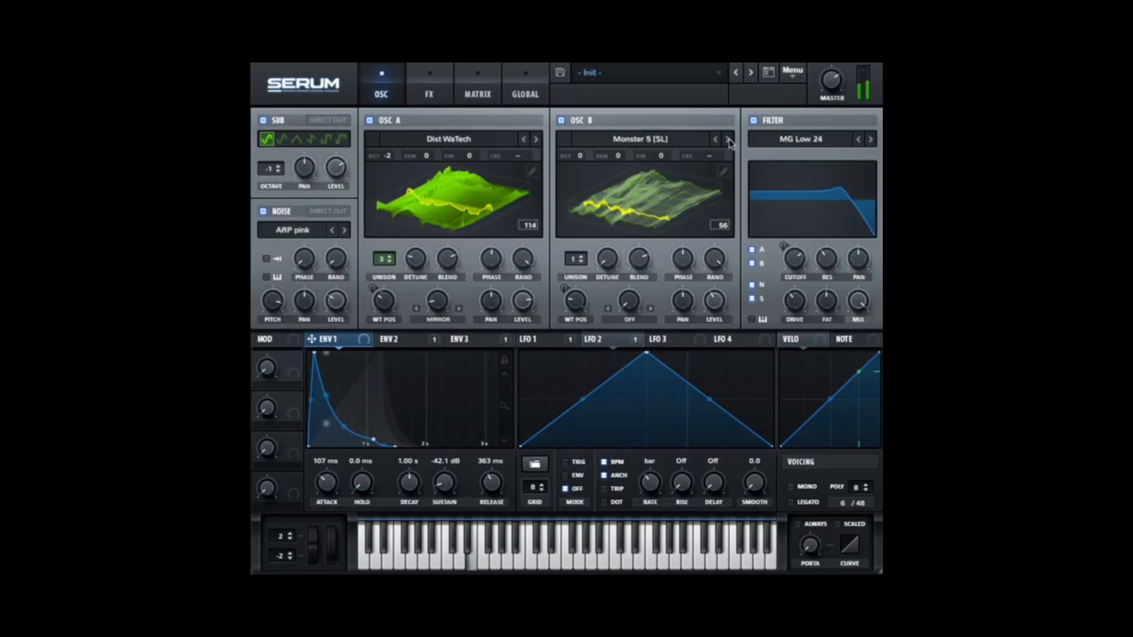
pyautogui.click(728, 140)
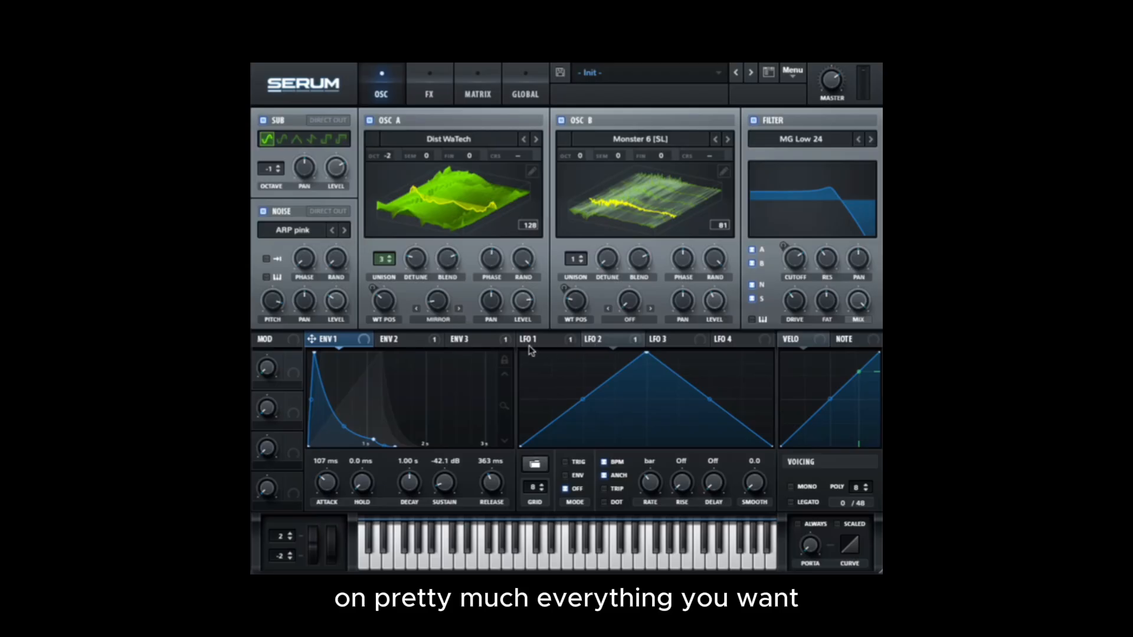
# Assign LFO 2 to modulate oscillator A's unison detune.
pyautogui.moveTo(654, 338); pyautogui.dragTo(526, 323)
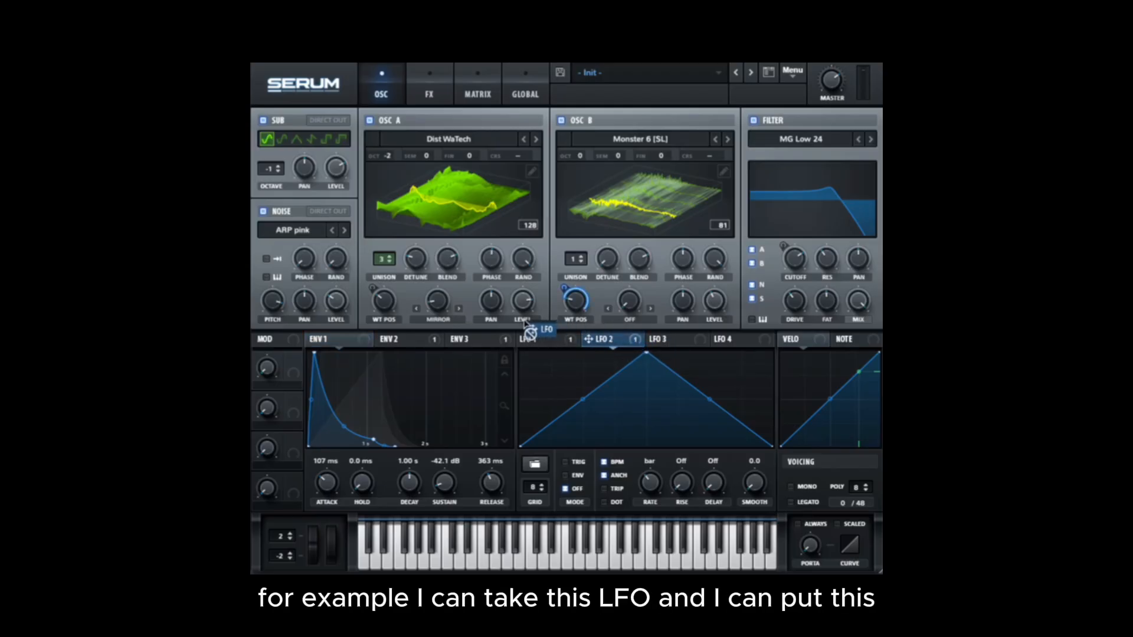
pyautogui.moveTo(451, 321); pyautogui.dragTo(415, 264)
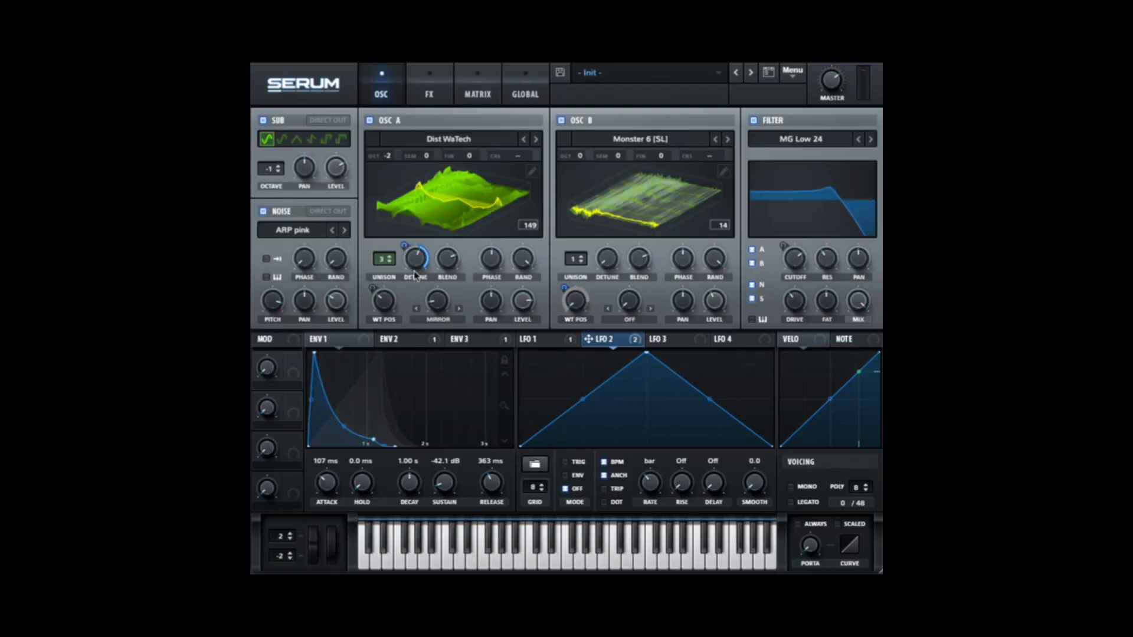
# Lower oscillator A's unison detune and reduce the depth of its LFO 2 modulation.
pyautogui.moveTo(416, 278); pyautogui.dragTo(406, 327)
pyautogui.moveTo(404, 246); pyautogui.dragTo(402, 269)
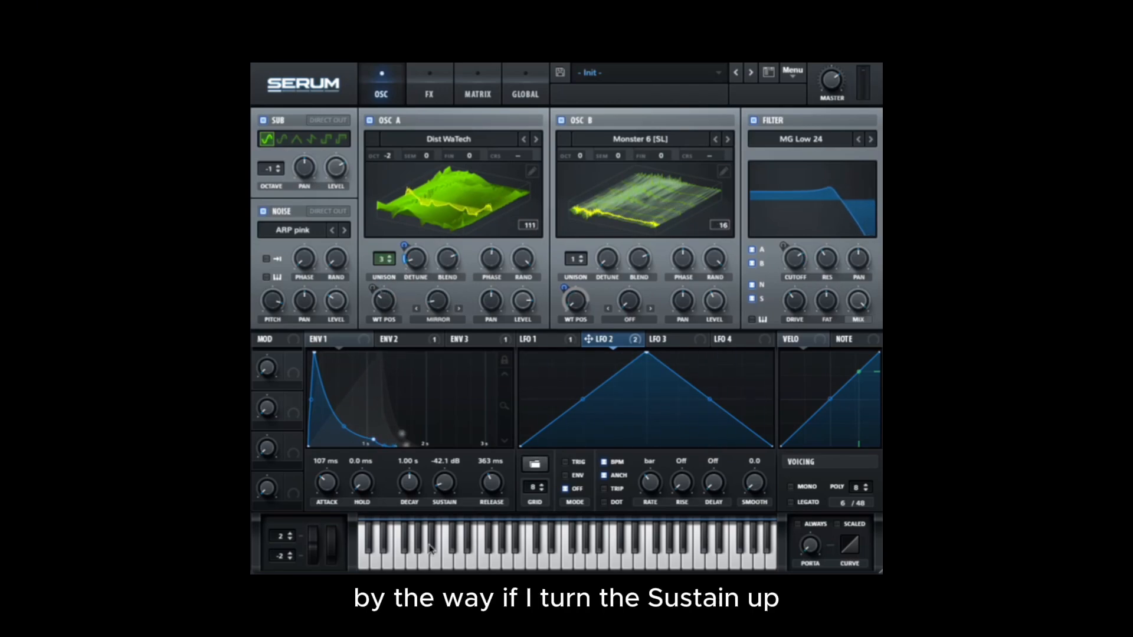
# Raise Envelope 1's sustain to 0.0 dB and shorten its decay to 443 ms.
pyautogui.moveTo(444, 483); pyautogui.dragTo(427, 289)
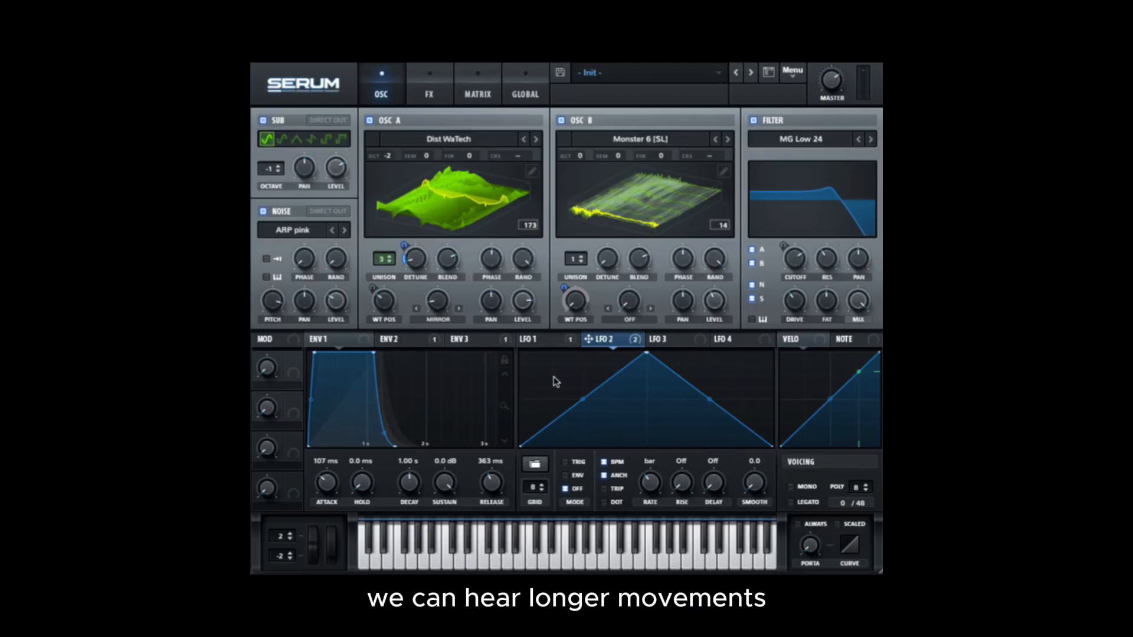
pyautogui.moveTo(441, 484); pyautogui.dragTo(424, 444)
pyautogui.moveTo(409, 483); pyautogui.dragTo(411, 490)
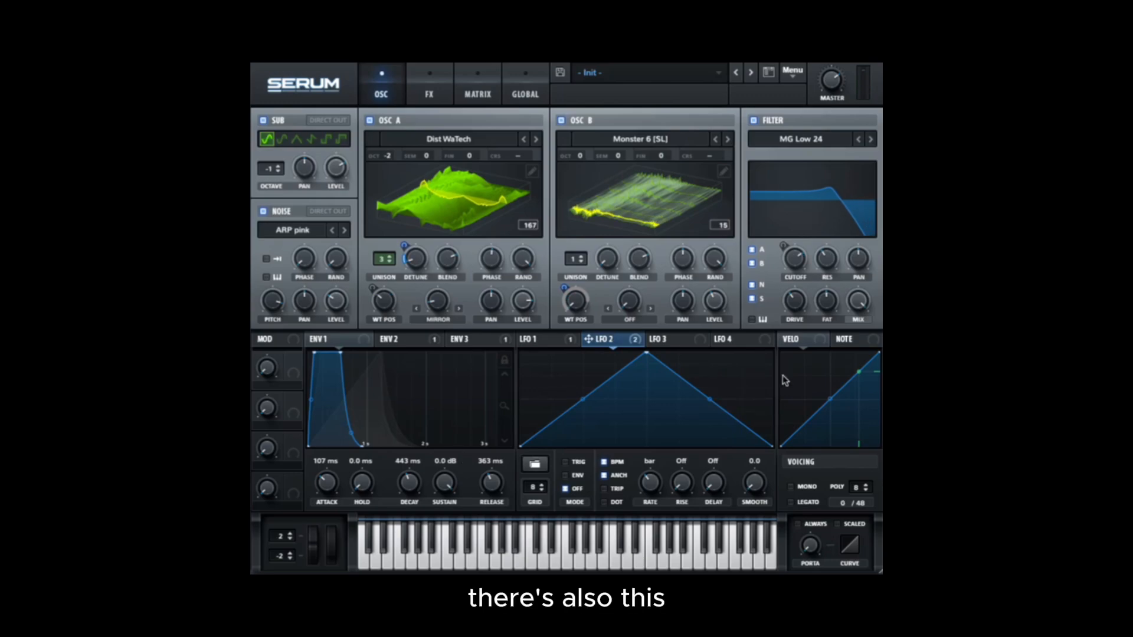
# Assign the Note tracker as a modulator of the noise oscillator's level and test it with higher and lower notes.
pyautogui.click(799, 341)
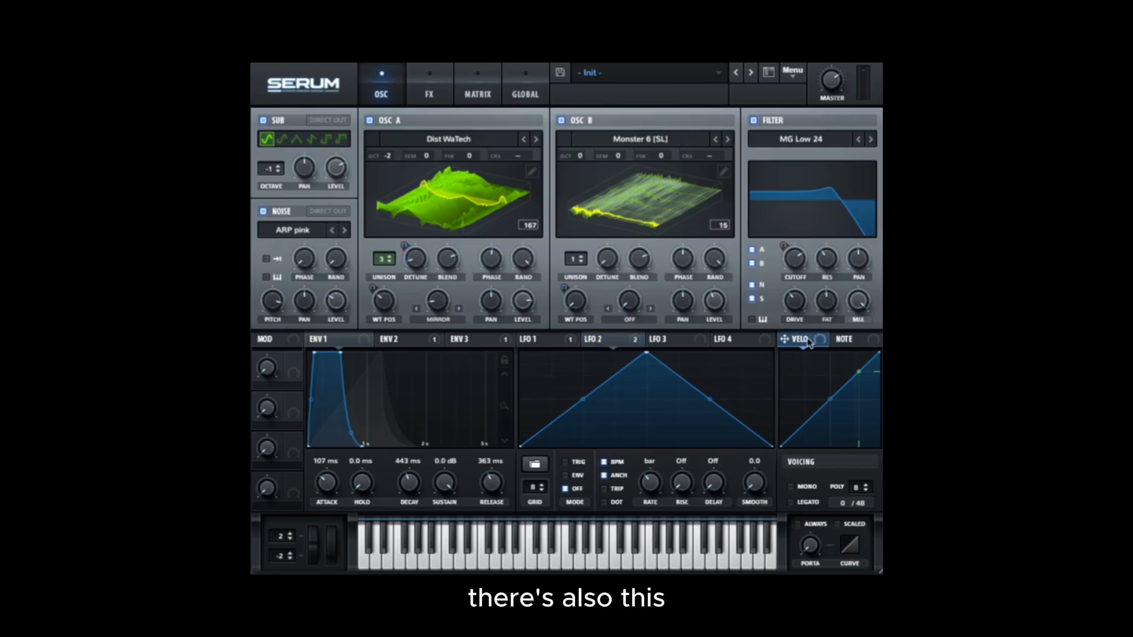
pyautogui.click(844, 339)
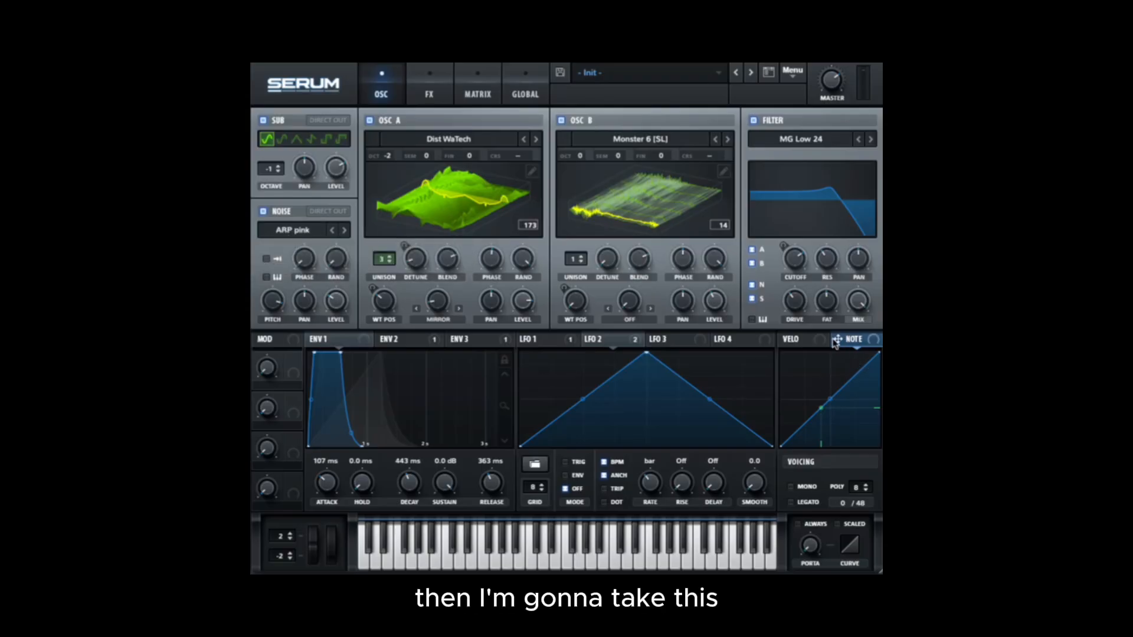
pyautogui.moveTo(819, 345)
pyautogui.mouseDown()
pyautogui.moveTo(688, 349)
pyautogui.moveTo(338, 304)
pyautogui.mouseUp()
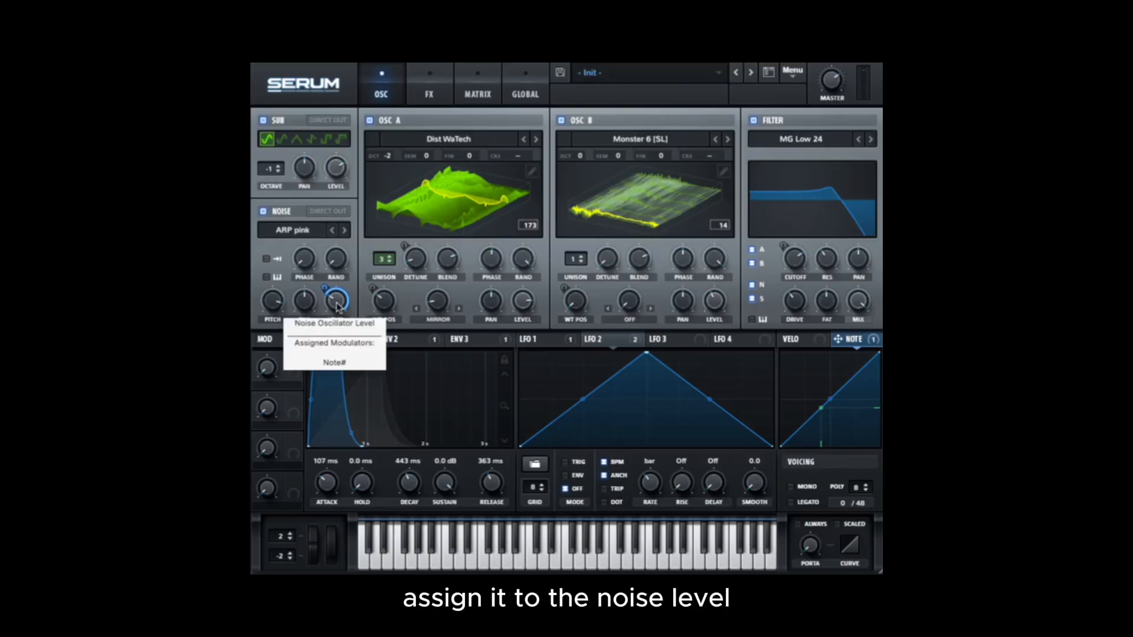
pyautogui.press('space')
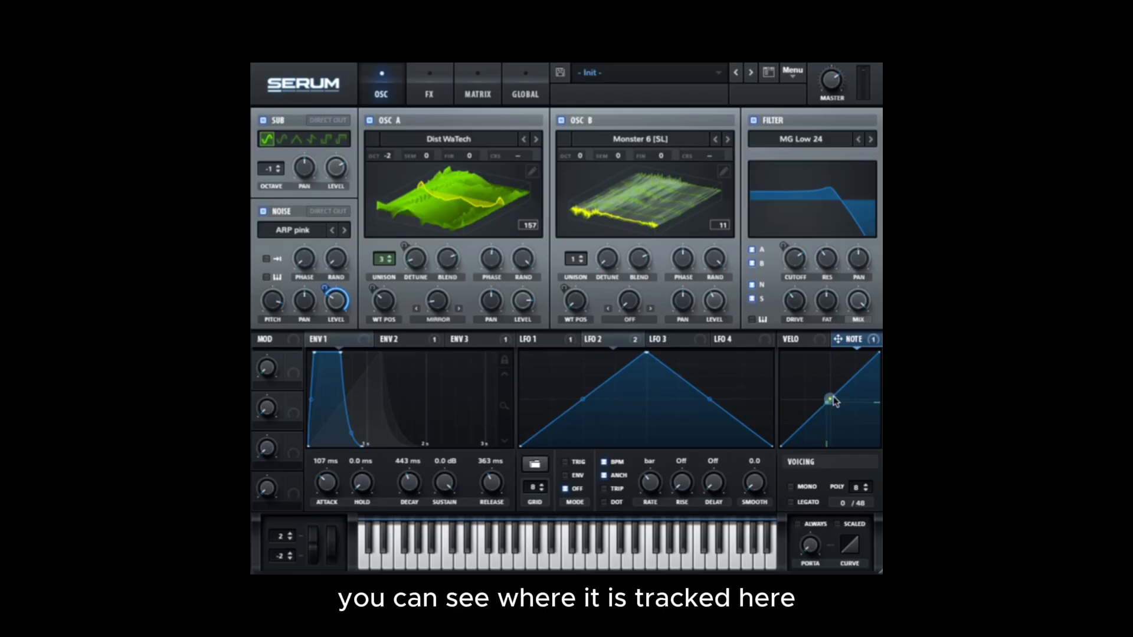
pyautogui.moveTo(832, 98)
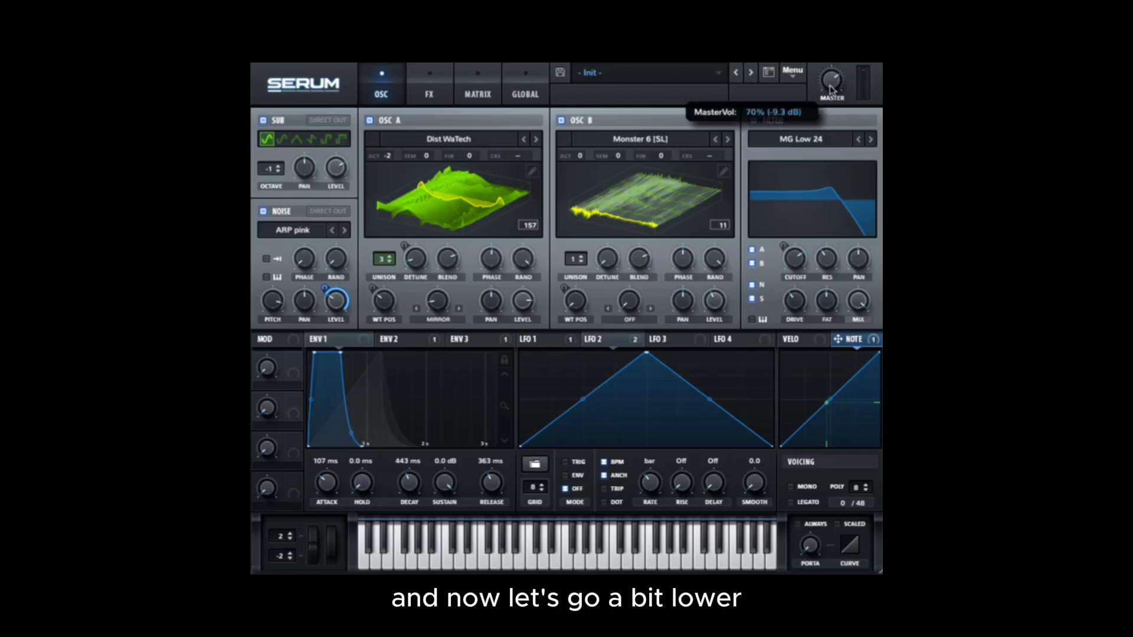
pyautogui.scroll(-3, 831, 95)
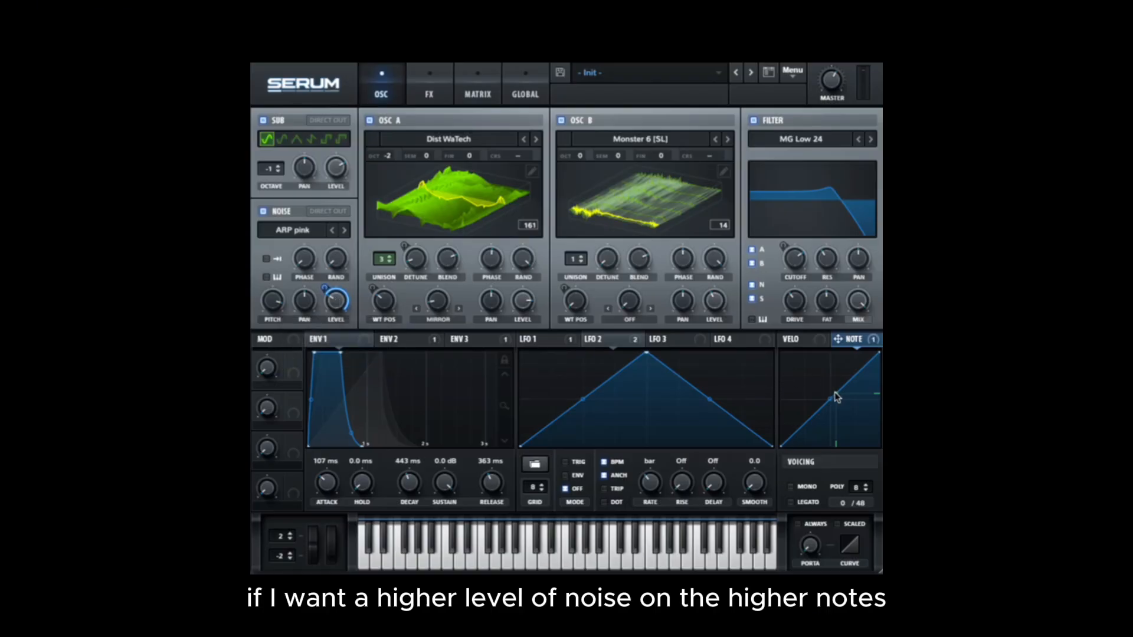
# Reshape the Note tracking curve with an added point near the middle so it rises steeply and stays high for higher notes.
pyautogui.moveTo(834, 392); pyautogui.dragTo(836, 367)
pyautogui.doubleClick(852, 397)
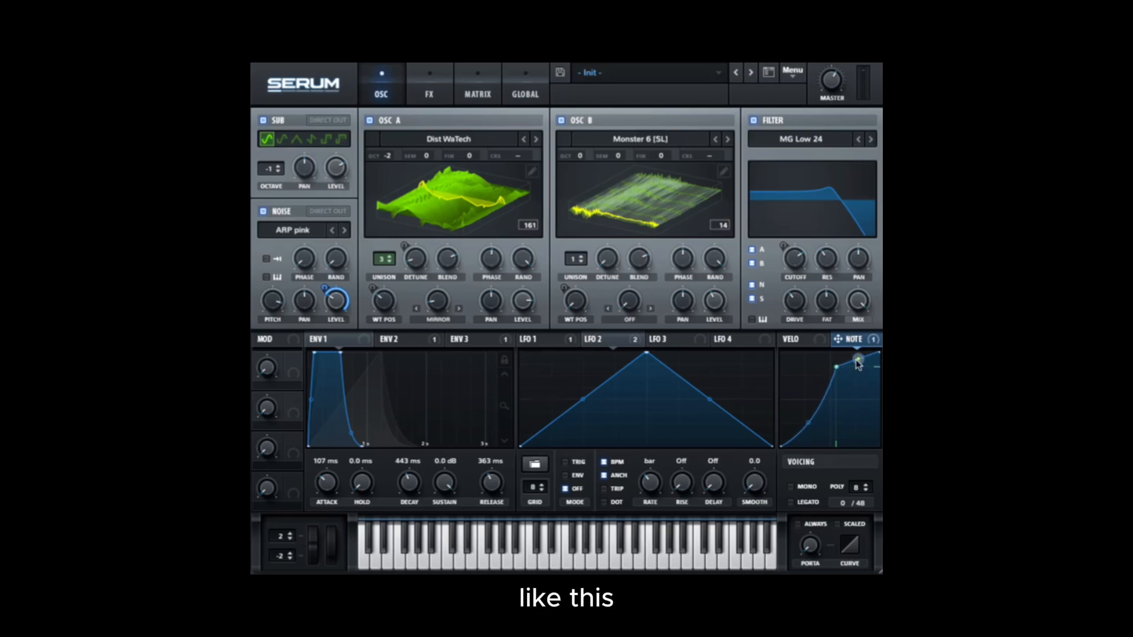
pyautogui.moveTo(808, 417); pyautogui.dragTo(808, 435)
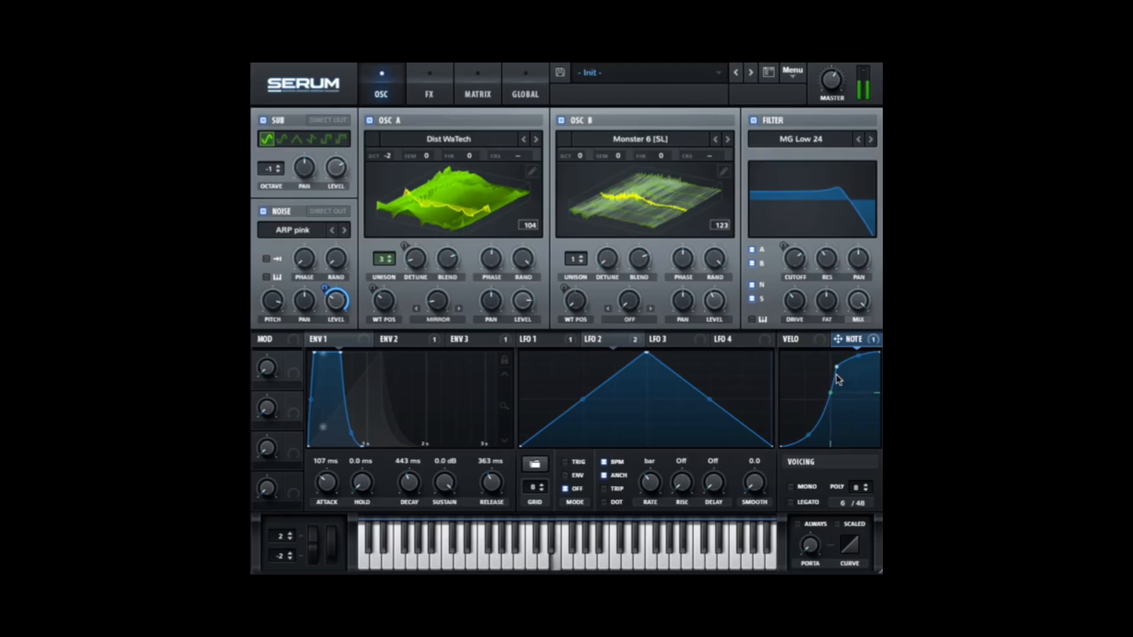
pyautogui.moveTo(836, 367); pyautogui.dragTo(828, 360)
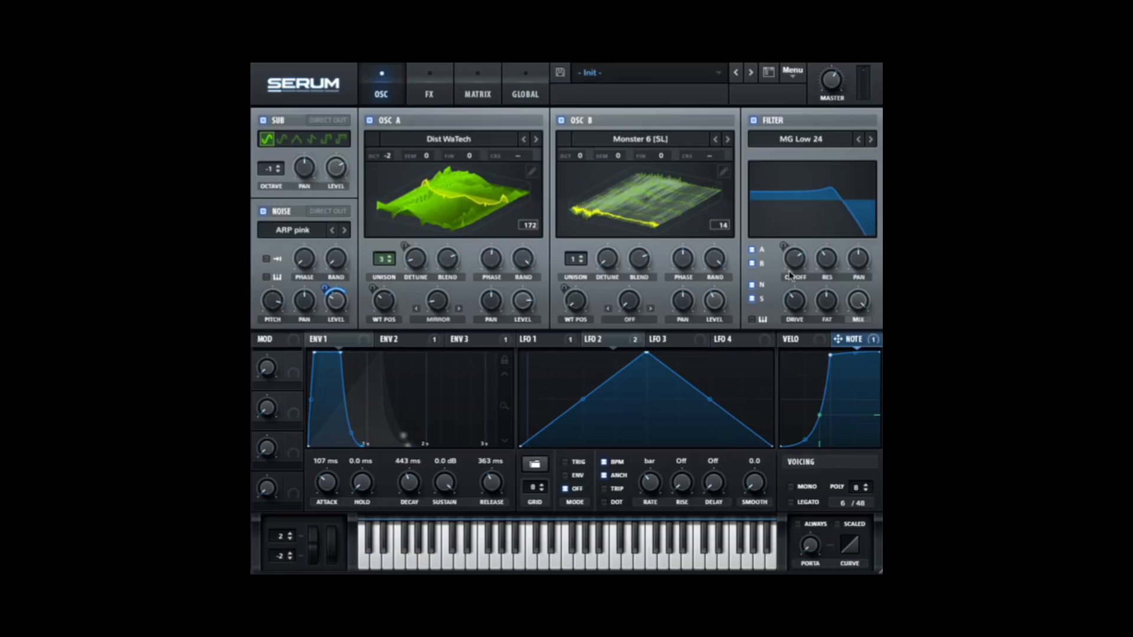
# Lower the filter cutoff slightly and look at the velocity tracking curve before returning to the Note curve.
pyautogui.moveTo(797, 259); pyautogui.dragTo(796, 270)
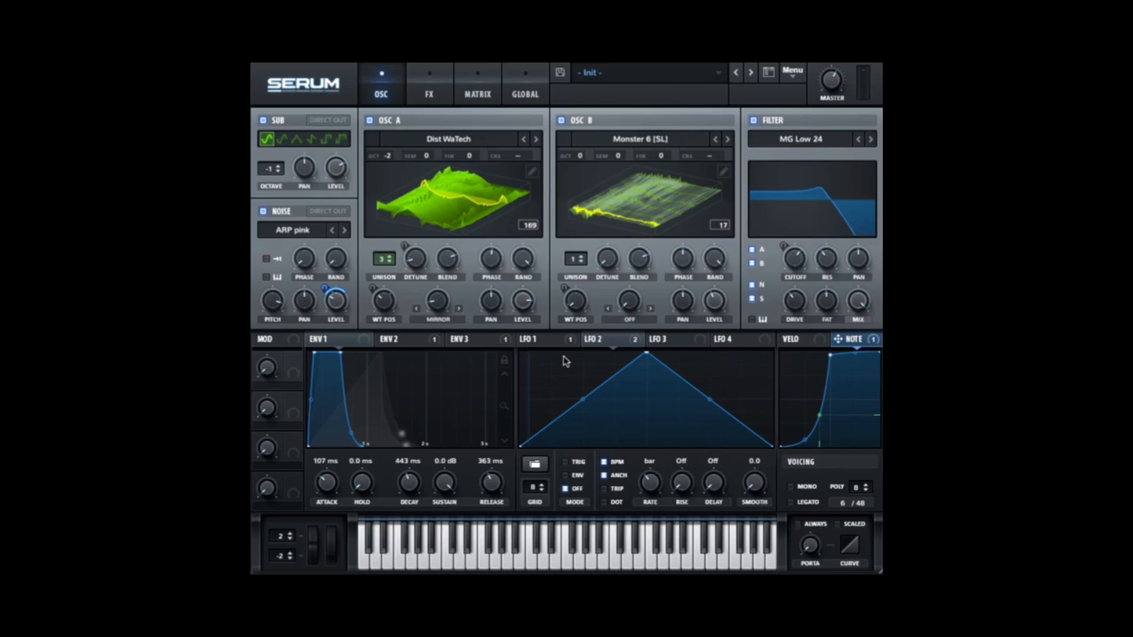
pyautogui.click(792, 343)
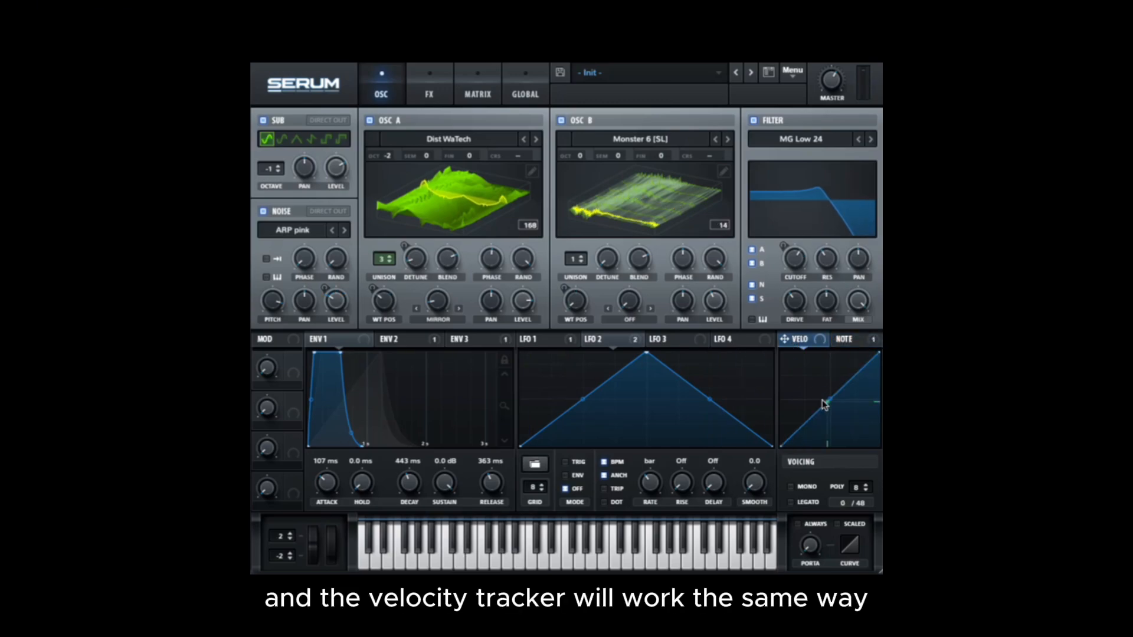
pyautogui.click(850, 340)
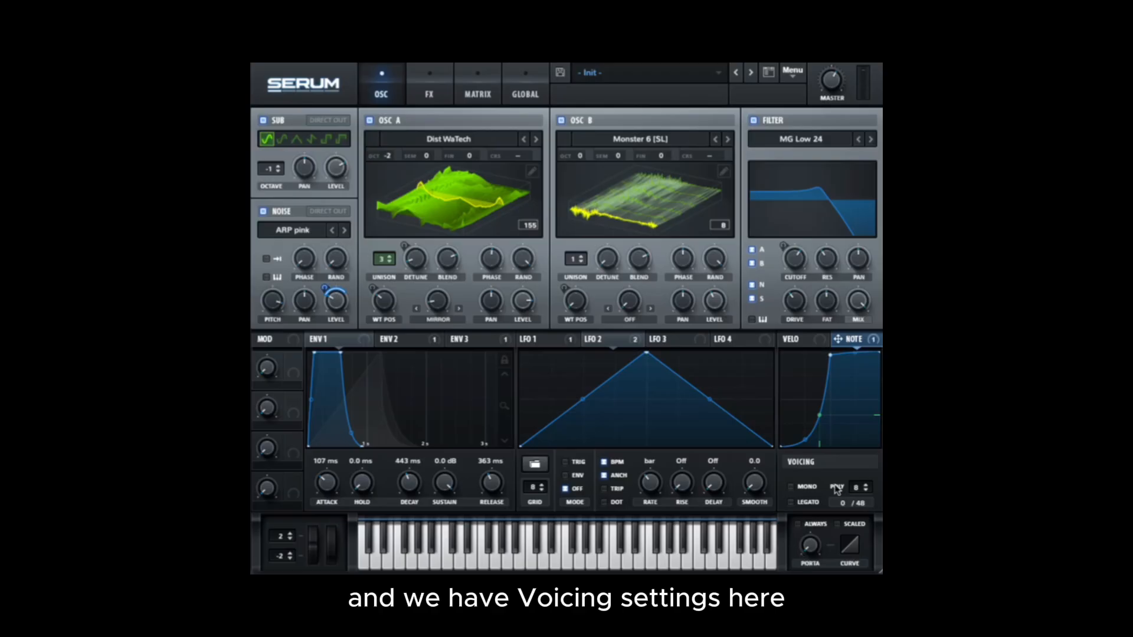
# Limit the polyphony to 1 voice and play several keyboard notes to test it.
pyautogui.moveTo(867, 487); pyautogui.dragTo(866, 520)
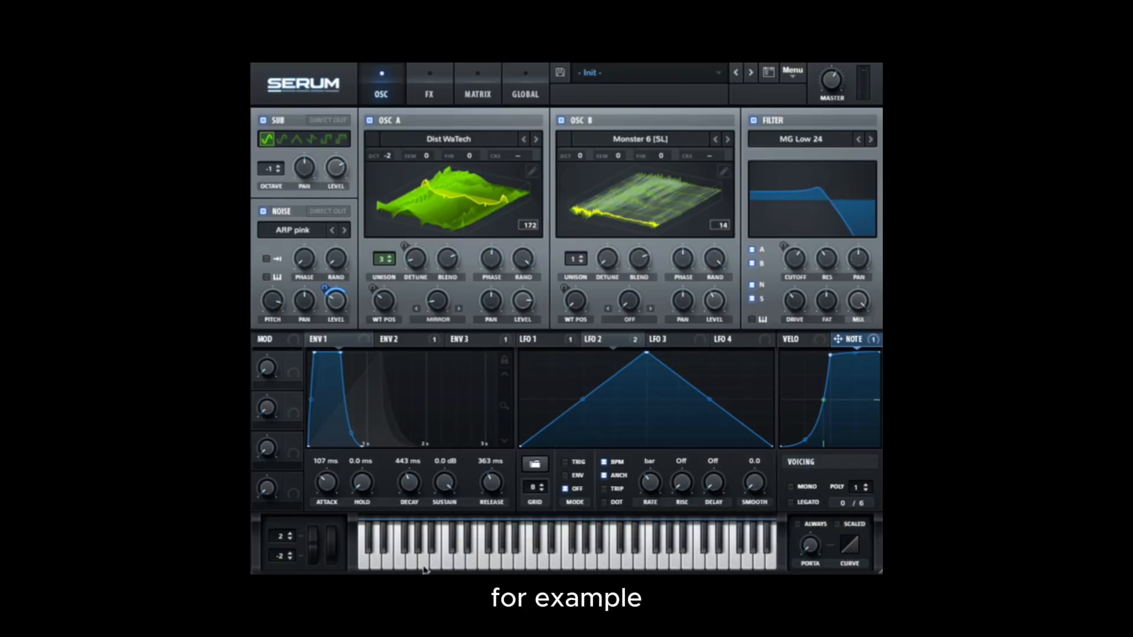
pyautogui.click(459, 570)
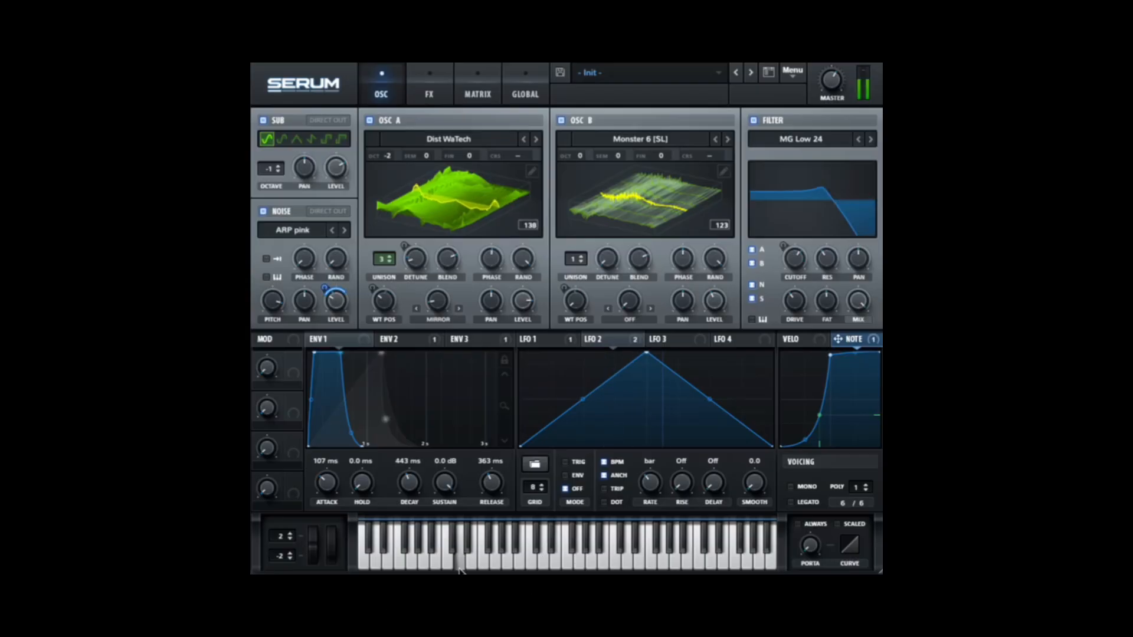
pyautogui.click(493, 569)
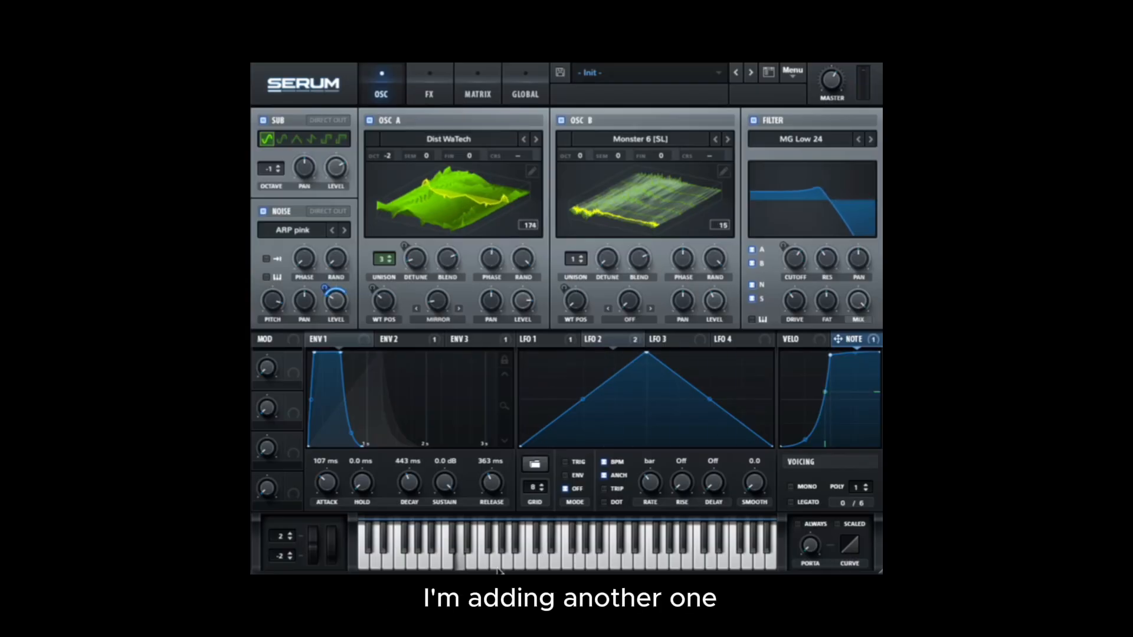
pyautogui.click(478, 570)
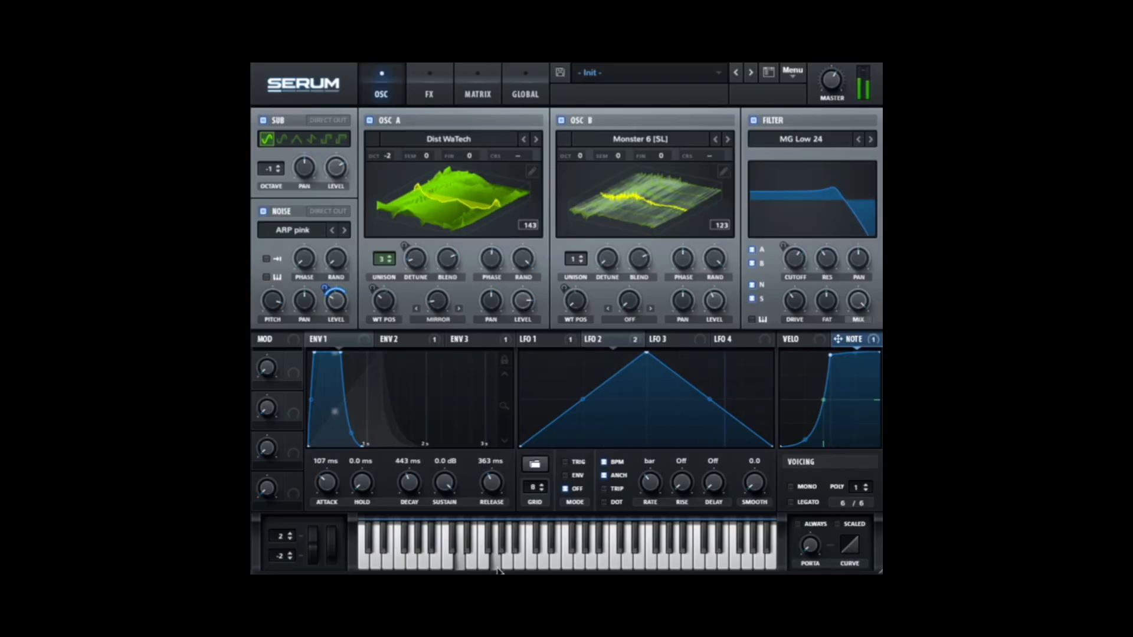
# Set the polyphony to 2 voices, play test notes and try out the portamento amount.
pyautogui.click(865, 488)
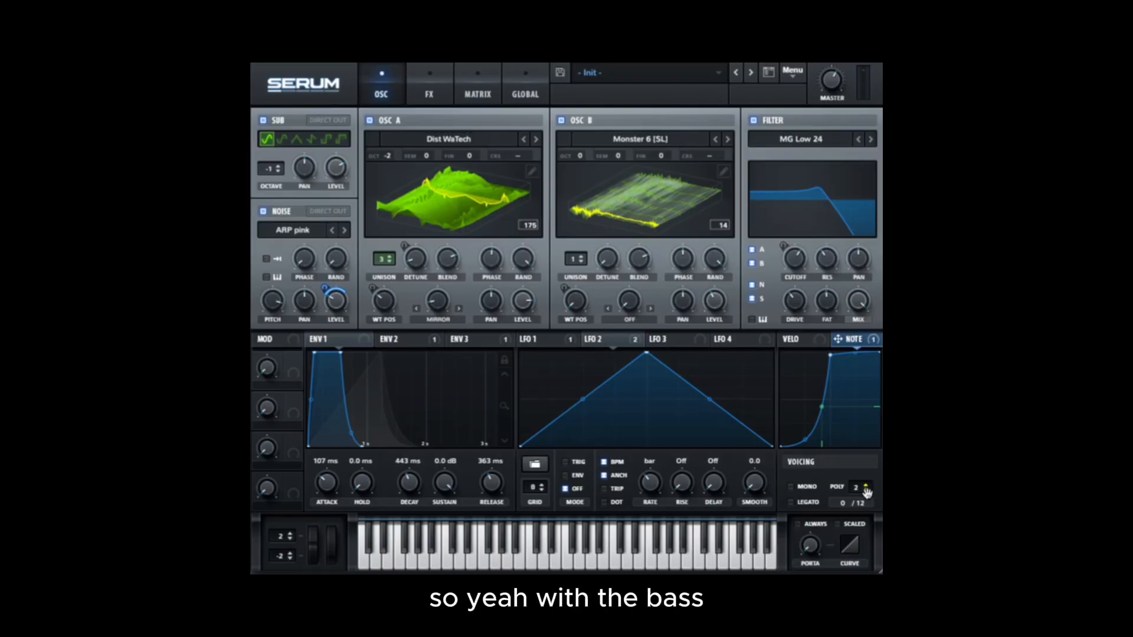
pyautogui.moveTo(867, 486); pyautogui.dragTo(867, 486)
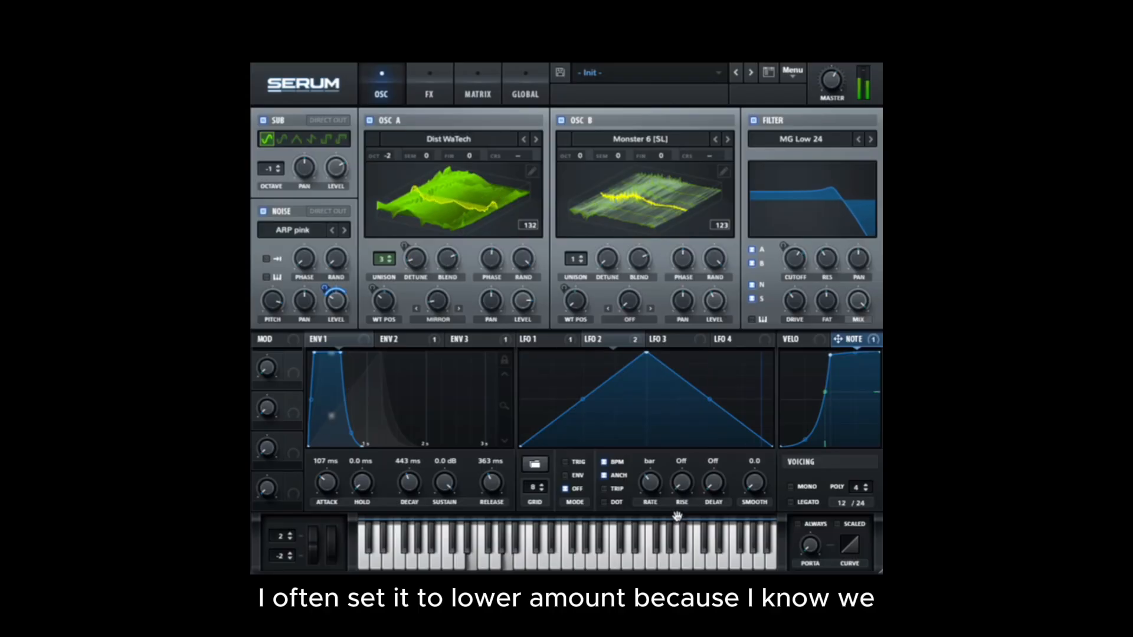
pyautogui.click(481, 565)
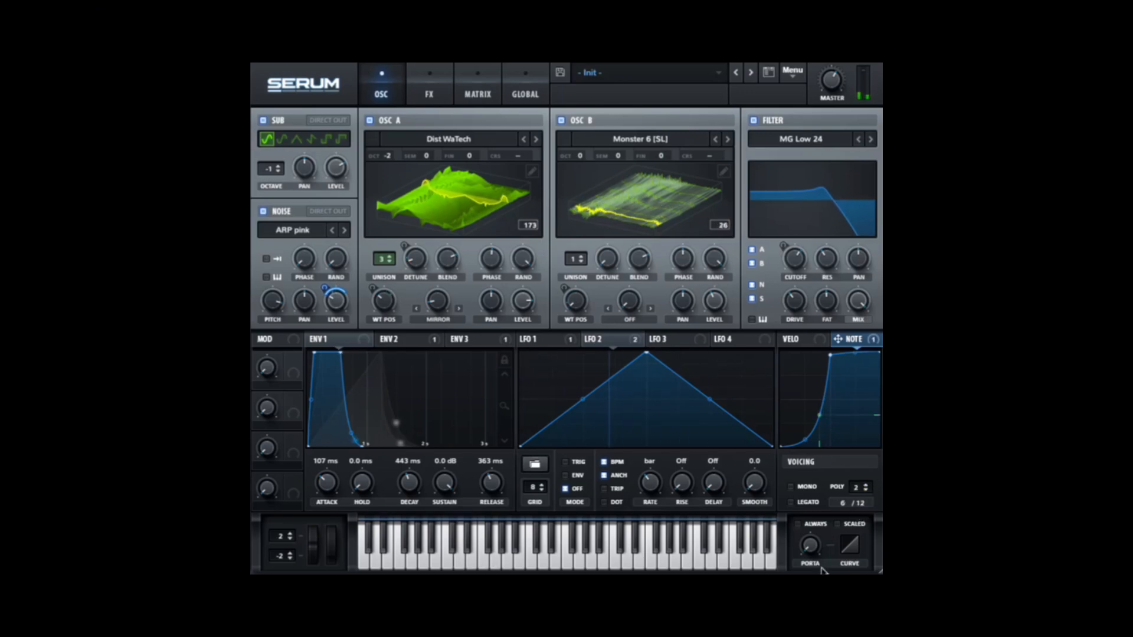
pyautogui.moveTo(810, 551); pyautogui.dragTo(813, 499)
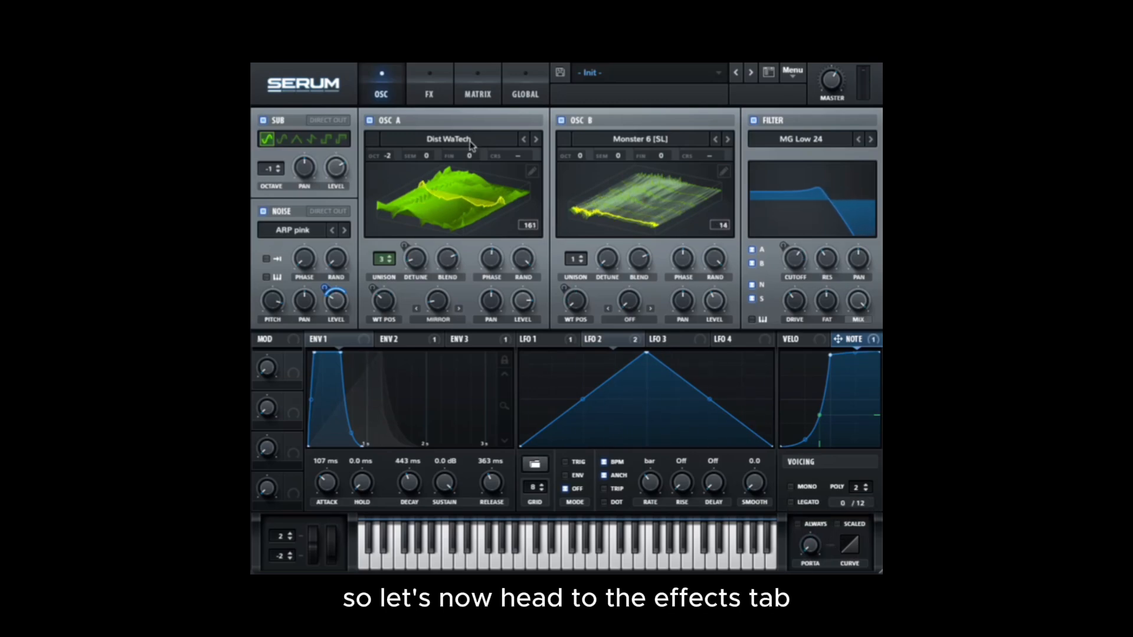
# Enable the Distortion effect and place it first in the effects chain, ahead of Hyper/Dimension.
pyautogui.click(428, 96)
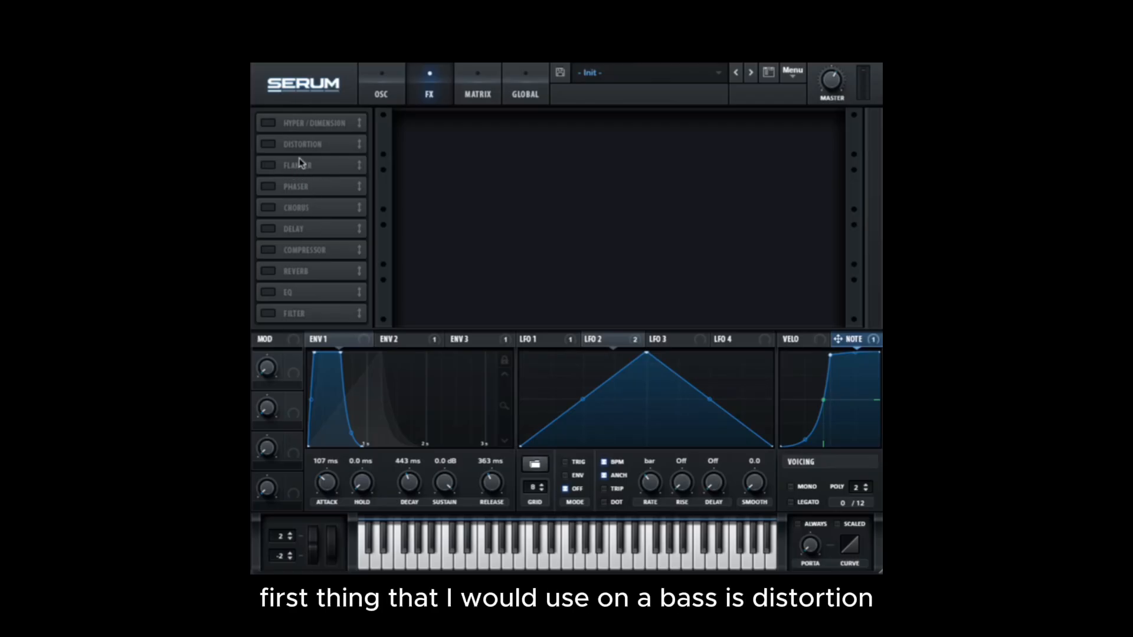
pyautogui.click(272, 146)
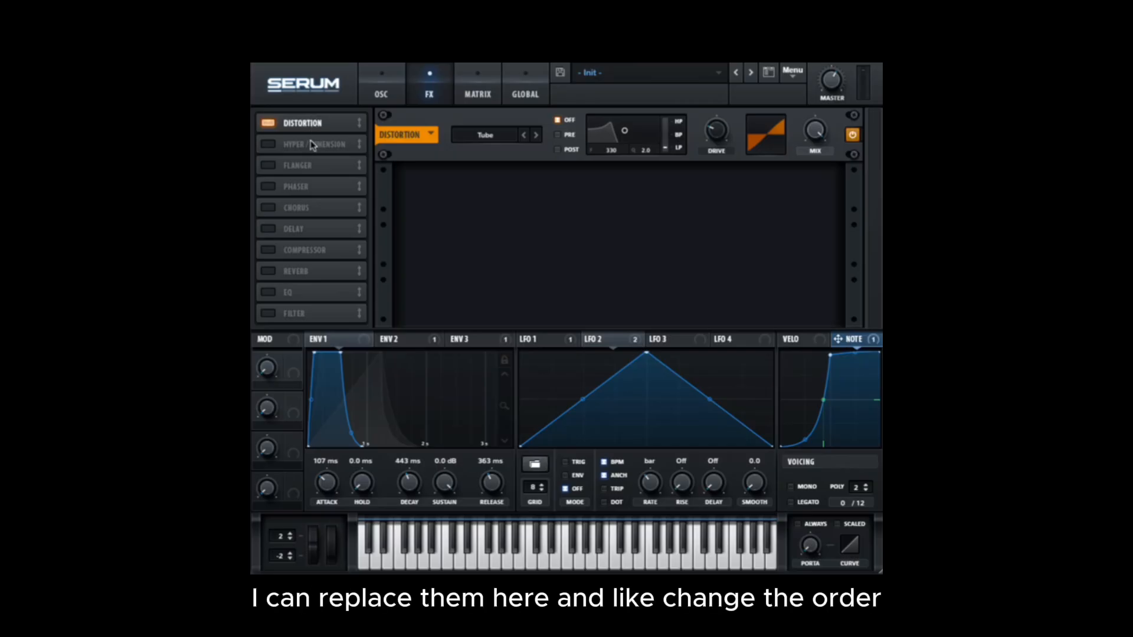
pyautogui.moveTo(313, 116)
pyautogui.mouseDown()
pyautogui.moveTo(314, 267)
pyautogui.moveTo(309, 123)
pyautogui.mouseUp()
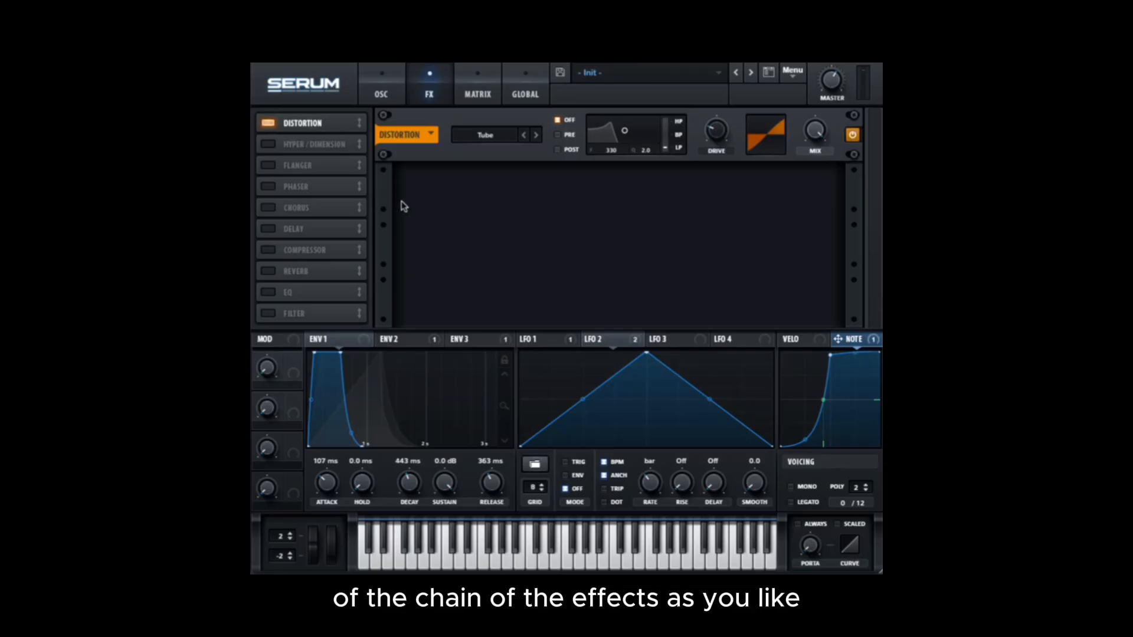
# Change the distortion type to Diode 1 and reduce its mix to about 22%, fine-tuning it by ear.
pyautogui.click(493, 136)
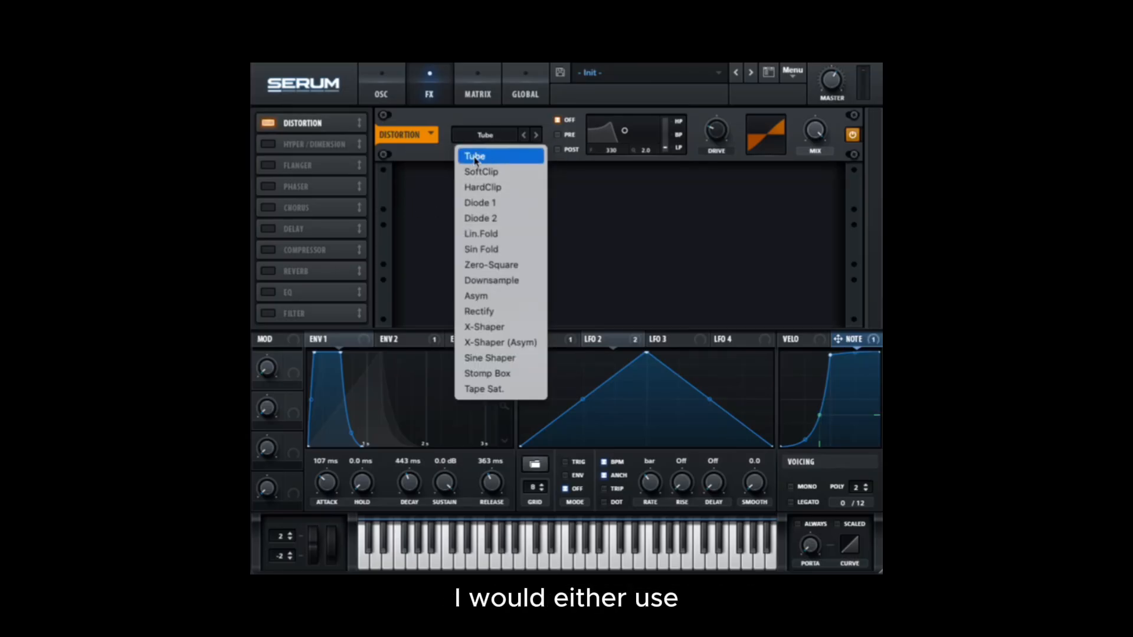
pyautogui.click(512, 203)
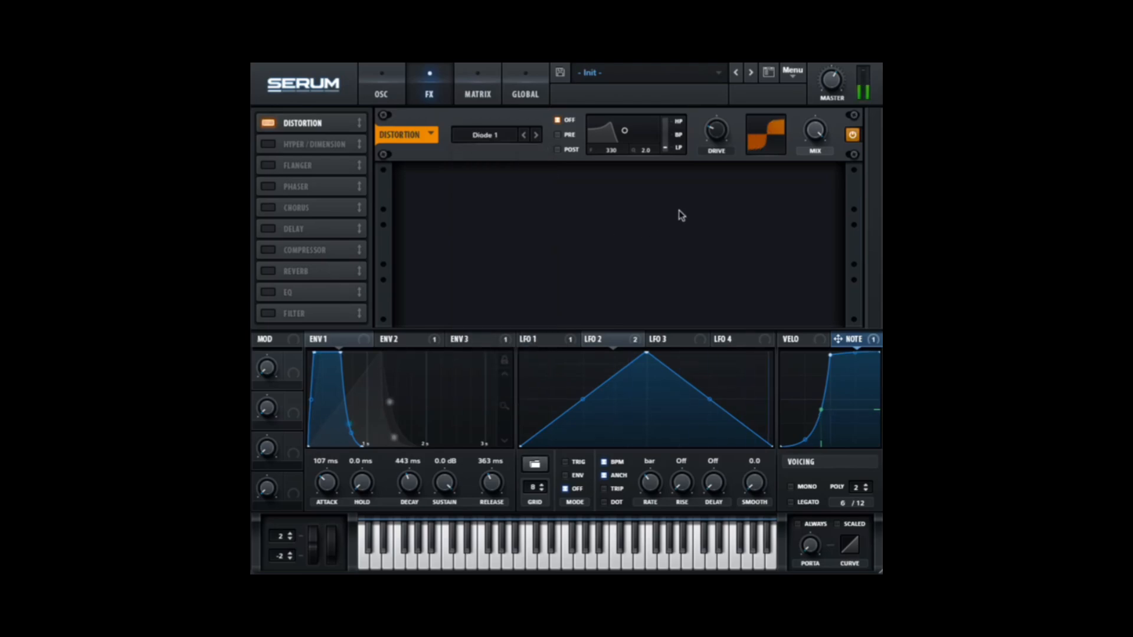
pyautogui.moveTo(801, 139); pyautogui.dragTo(806, 225)
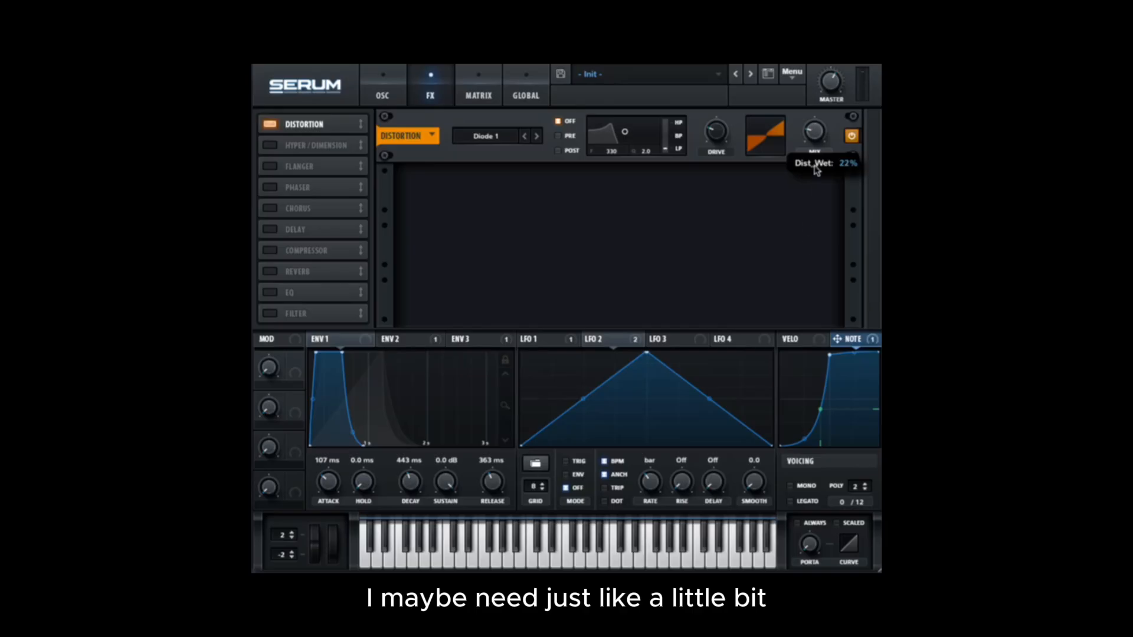
pyautogui.moveTo(815, 130); pyautogui.dragTo(811, 136)
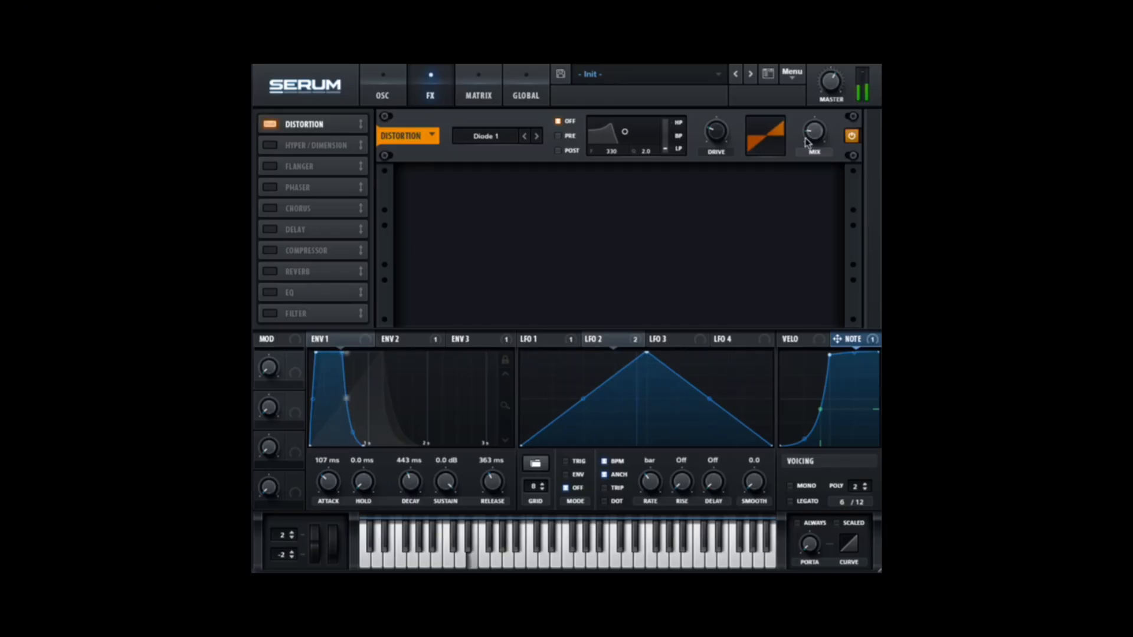
# Try the distortion's built-in filter in the pre and post positions with a shifted cutoff frequency.
pyautogui.click(559, 138)
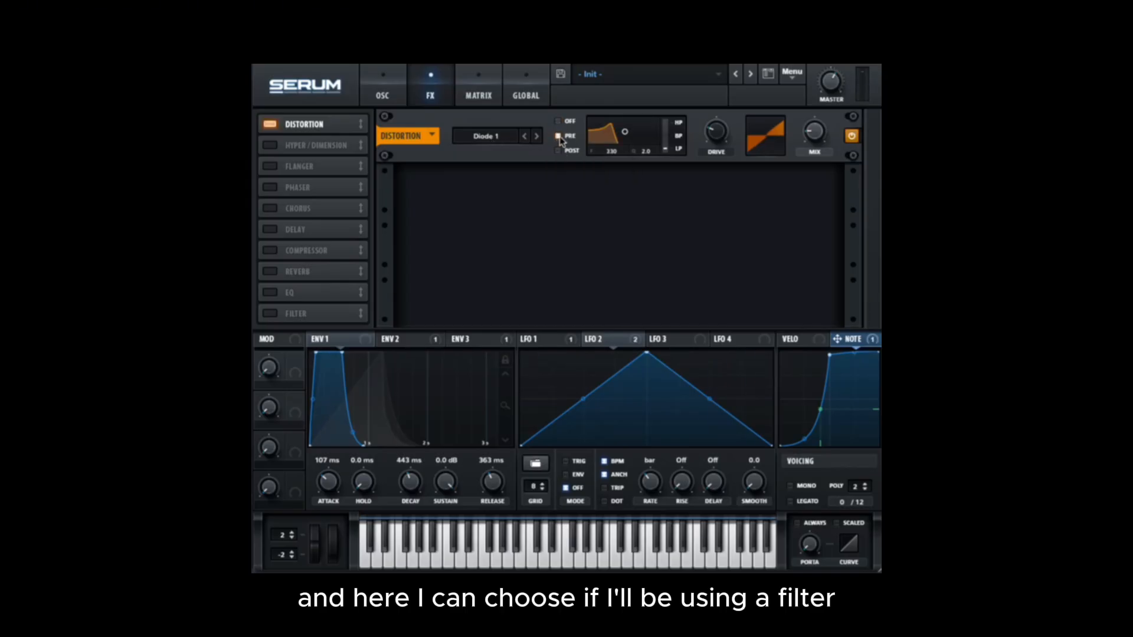
pyautogui.moveTo(625, 134)
pyautogui.mouseDown()
pyautogui.moveTo(648, 136)
pyautogui.moveTo(621, 141)
pyautogui.mouseUp()
pyautogui.click(559, 150)
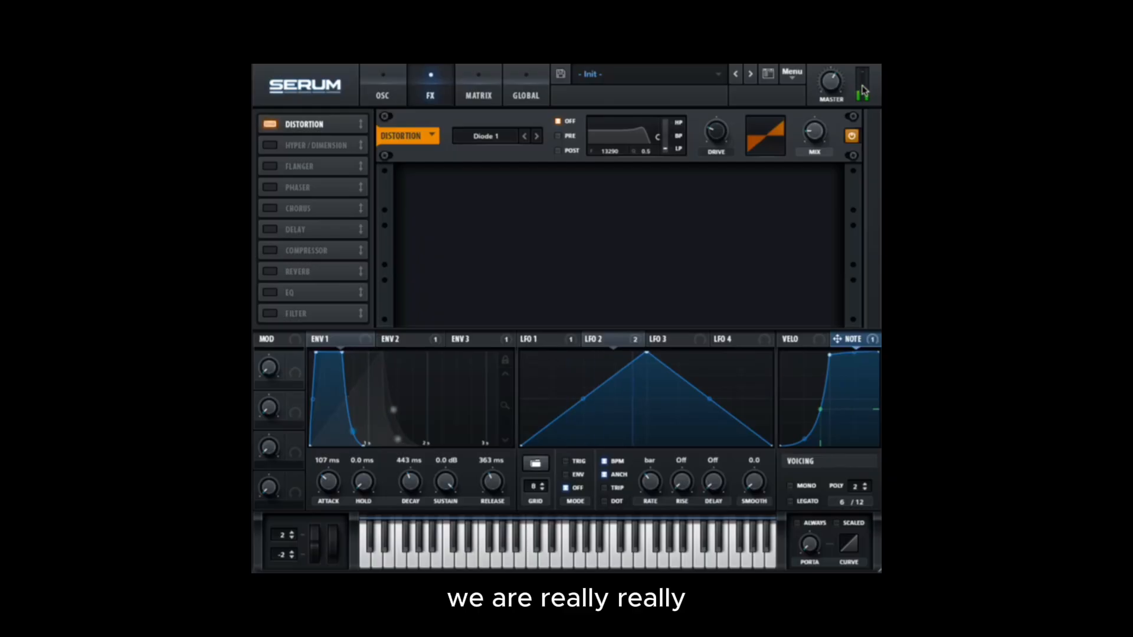
# Reduce the noise oscillator's level and lower oscillator A's unison detune to 0.00.
pyautogui.click(383, 86)
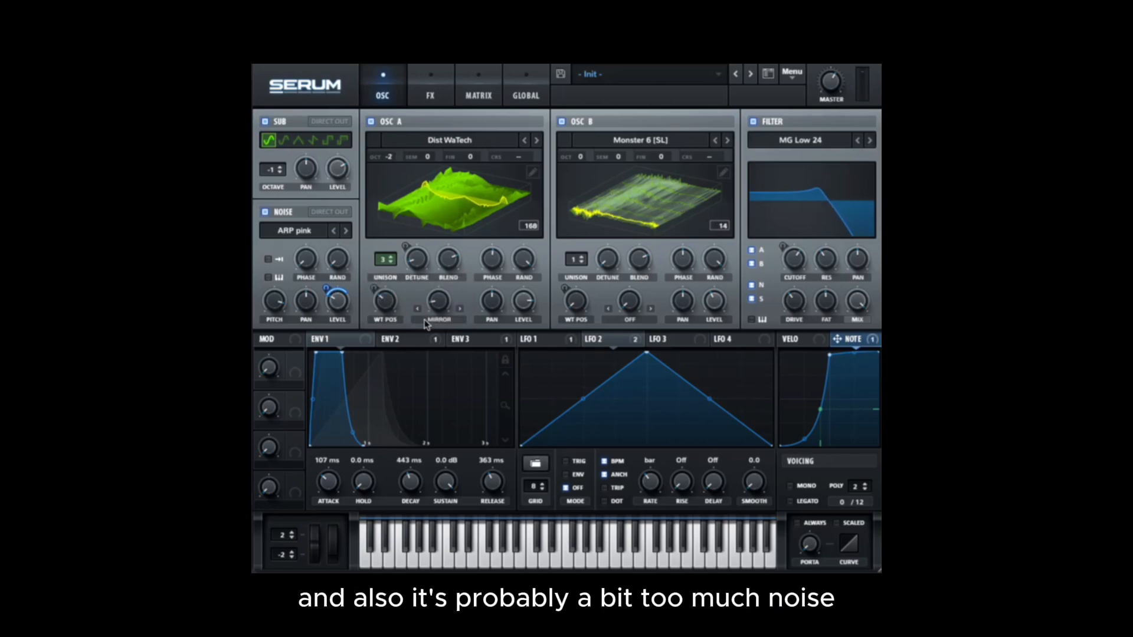
pyautogui.moveTo(337, 308)
pyautogui.mouseDown()
pyautogui.moveTo(337, 322)
pyautogui.moveTo(340, 304)
pyautogui.mouseUp()
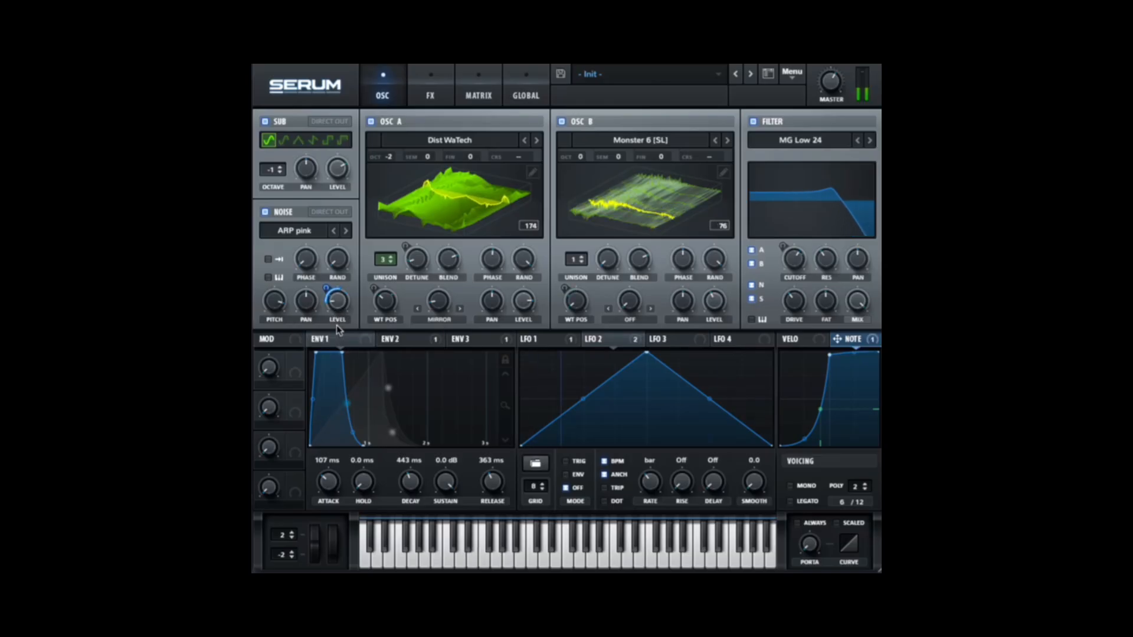
pyautogui.moveTo(416, 262); pyautogui.dragTo(417, 266)
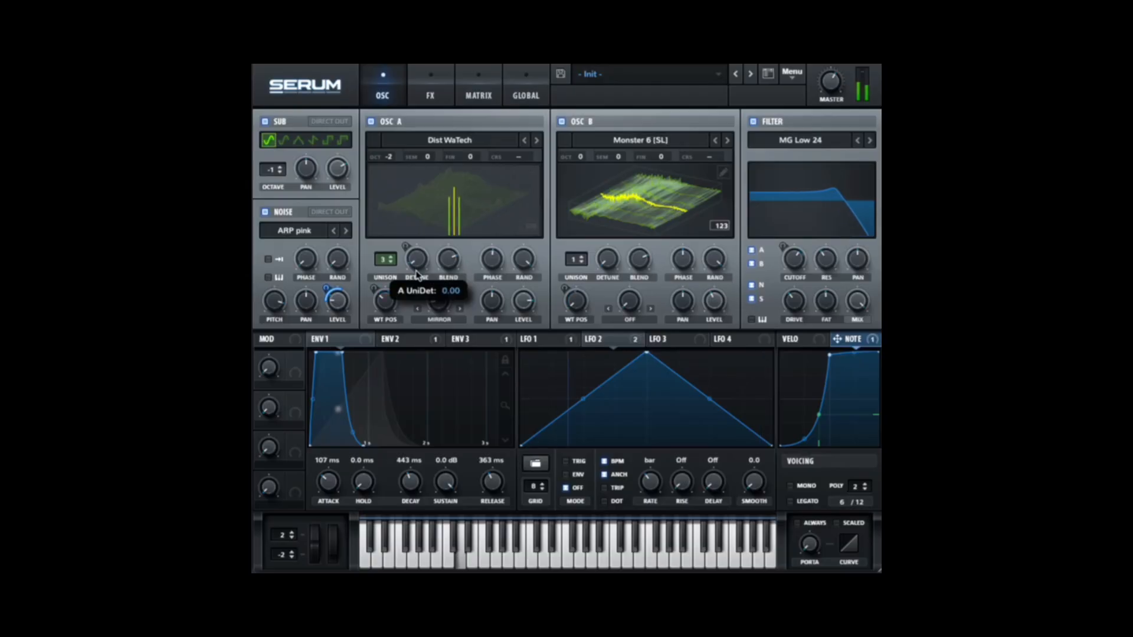
# Reset oscillator A's unison detune control.
pyautogui.rightClick(415, 265)
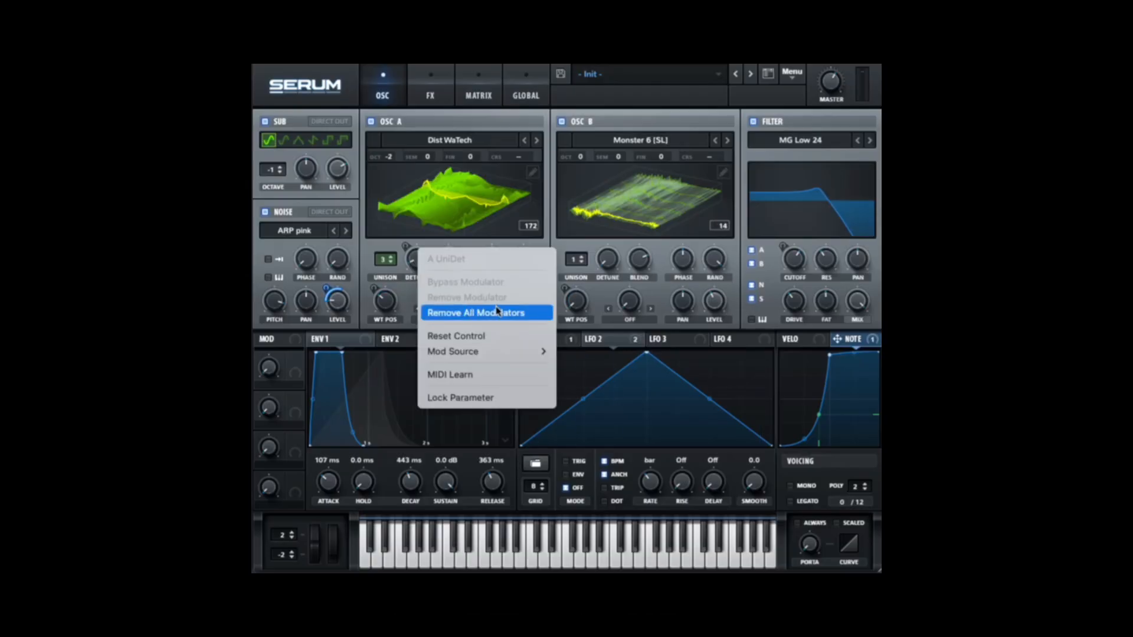
pyautogui.click(463, 336)
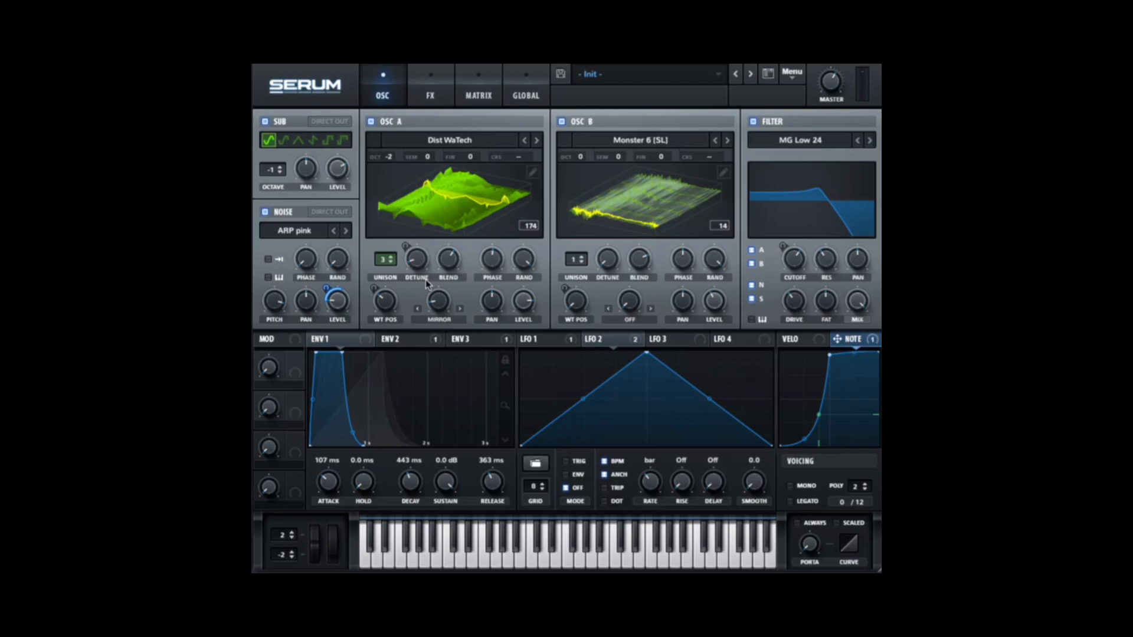
# Compare the distortion with its bypass and set its filter to pre-distortion with cutoff about 6071 and resonance 0.4.
pyautogui.click(435, 103)
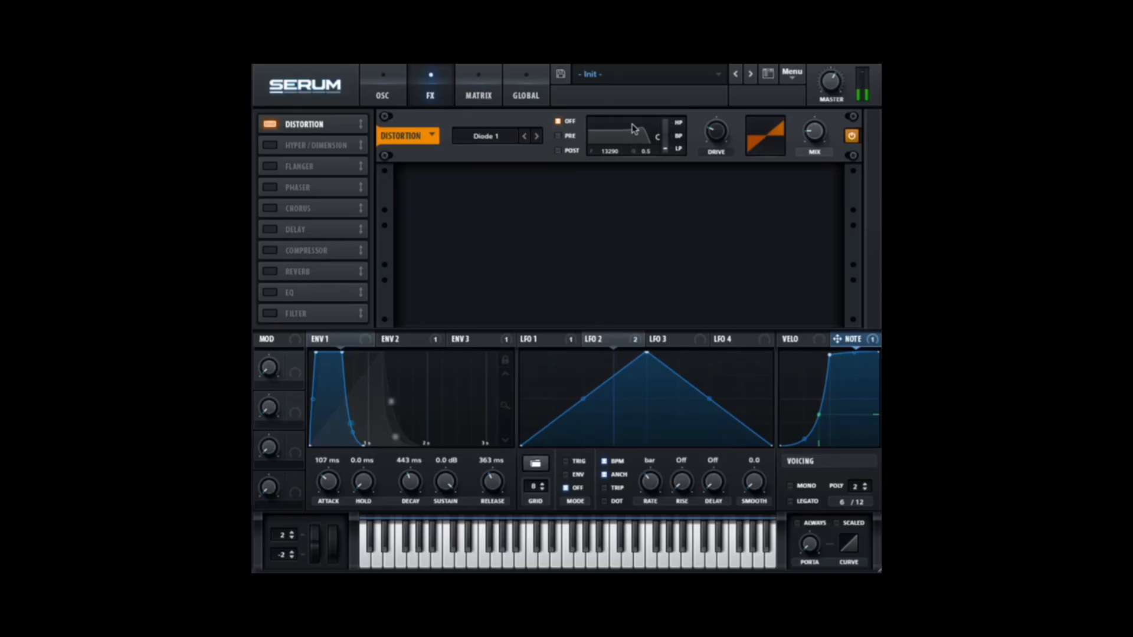
pyautogui.click(851, 136)
pyautogui.click(852, 136)
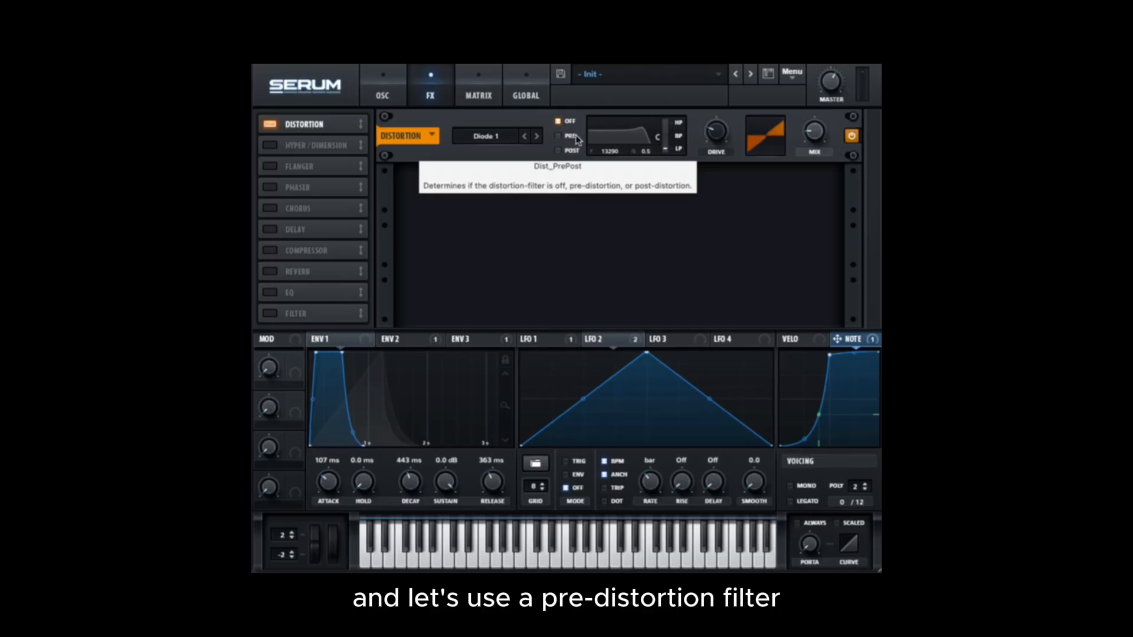
pyautogui.click(570, 137)
pyautogui.moveTo(658, 139); pyautogui.dragTo(649, 147)
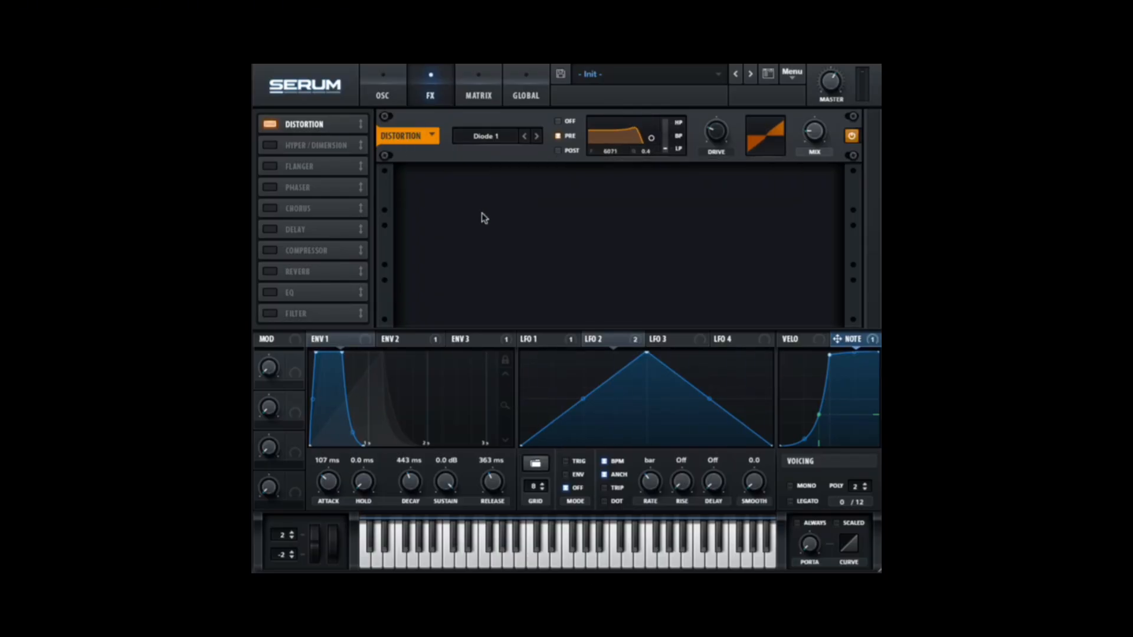
# Enable the Flanger and reduce its mix, depth and feedback, adjusting the rate by ear.
pyautogui.click(269, 166)
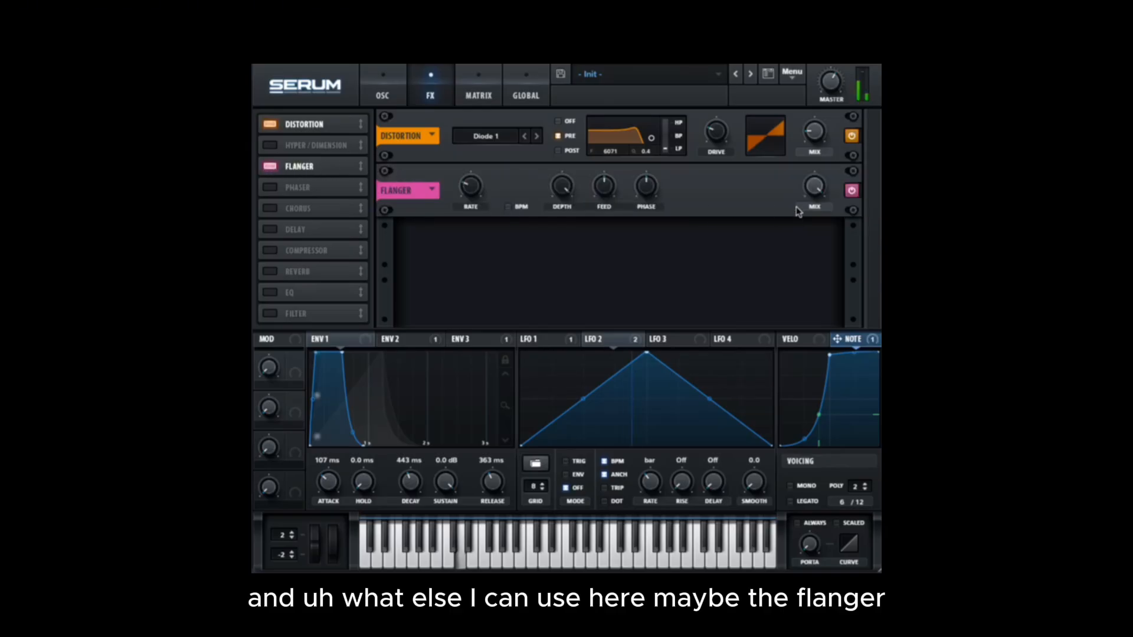
pyautogui.moveTo(812, 190); pyautogui.dragTo(809, 211)
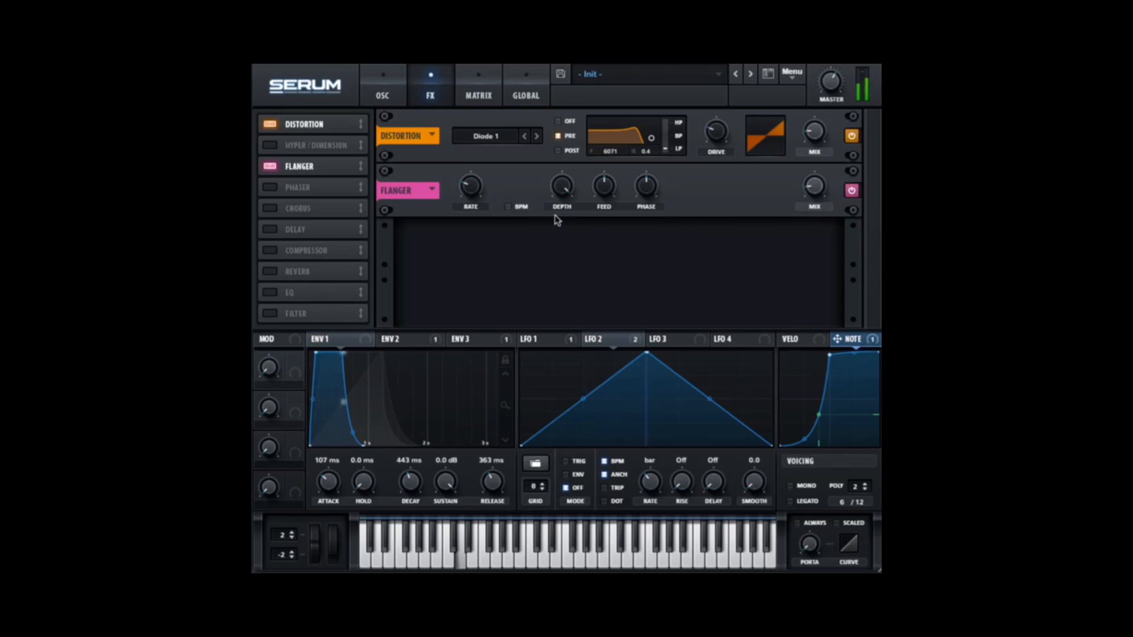
pyautogui.moveTo(470, 186); pyautogui.dragTo(457, 100)
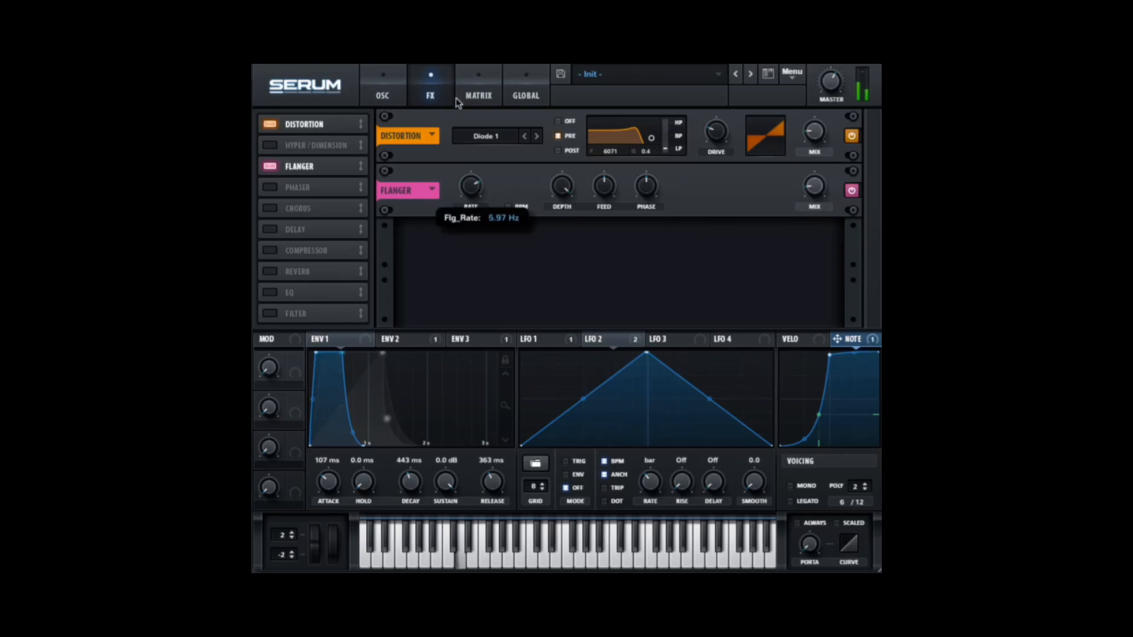
pyautogui.moveTo(561, 190); pyautogui.dragTo(552, 329)
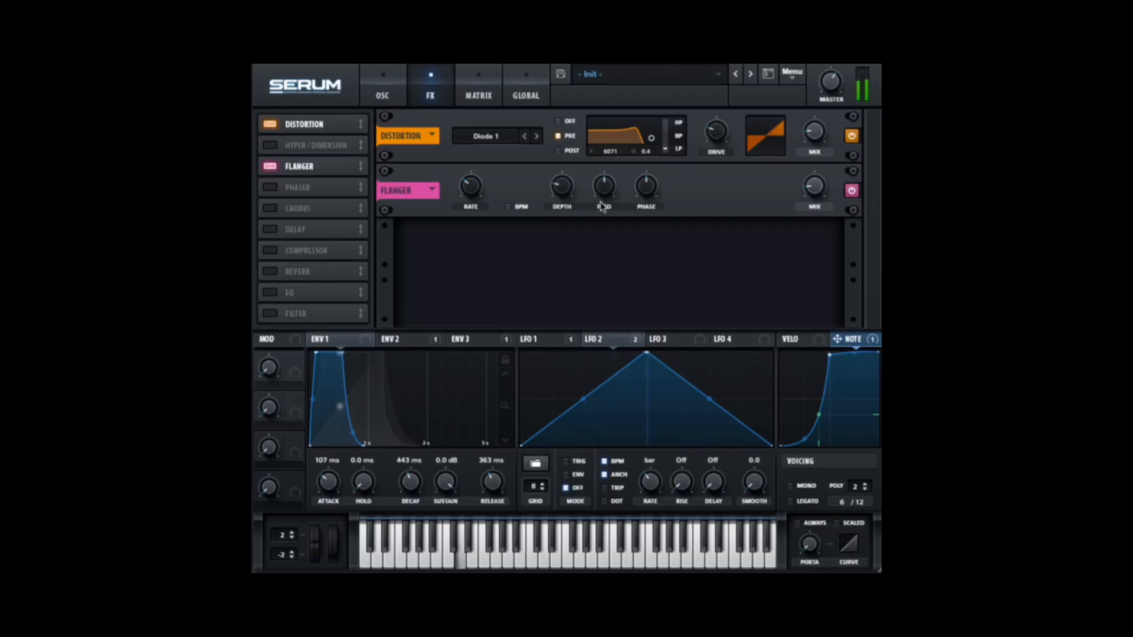
pyautogui.moveTo(614, 231)
pyautogui.mouseDown()
pyautogui.moveTo(603, 96)
pyautogui.moveTo(592, 268)
pyautogui.moveTo(605, 226)
pyautogui.mouseUp()
# Enable the Compressor in multiband mode and adjust the individual frequency bands to bring up more lows.
pyautogui.click(305, 251)
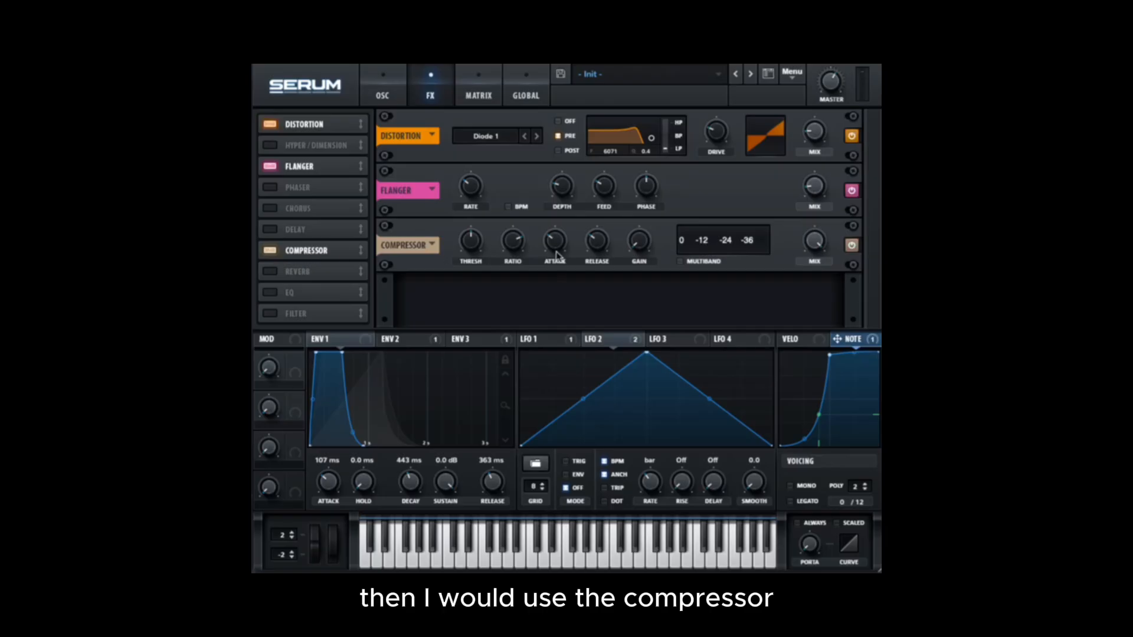
pyautogui.click(680, 260)
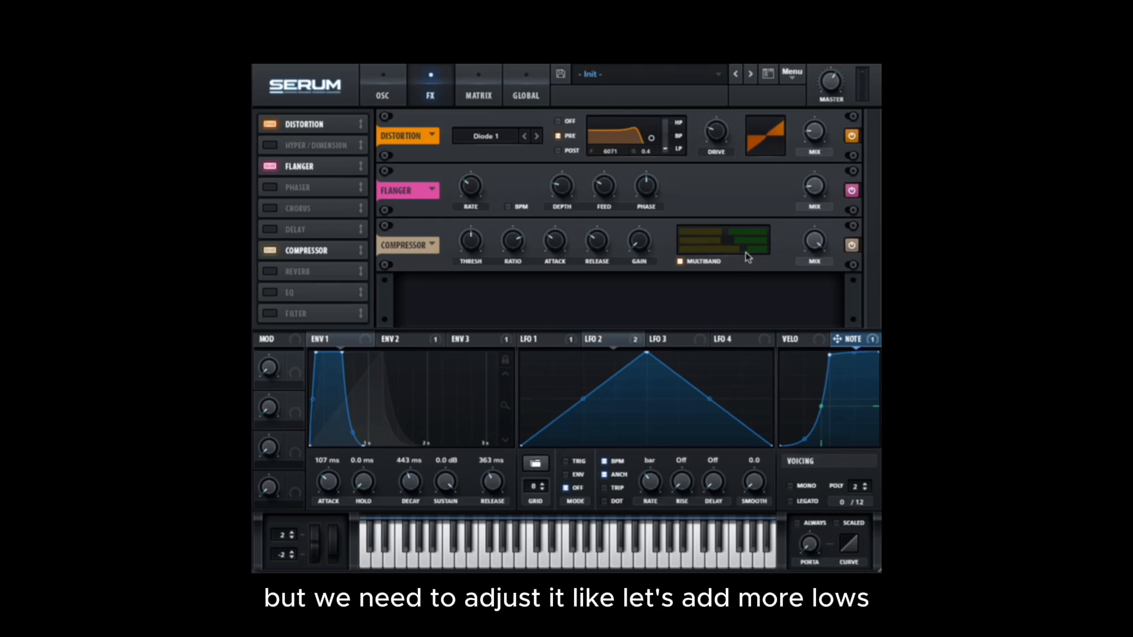
pyautogui.moveTo(718, 232); pyautogui.dragTo(740, 236)
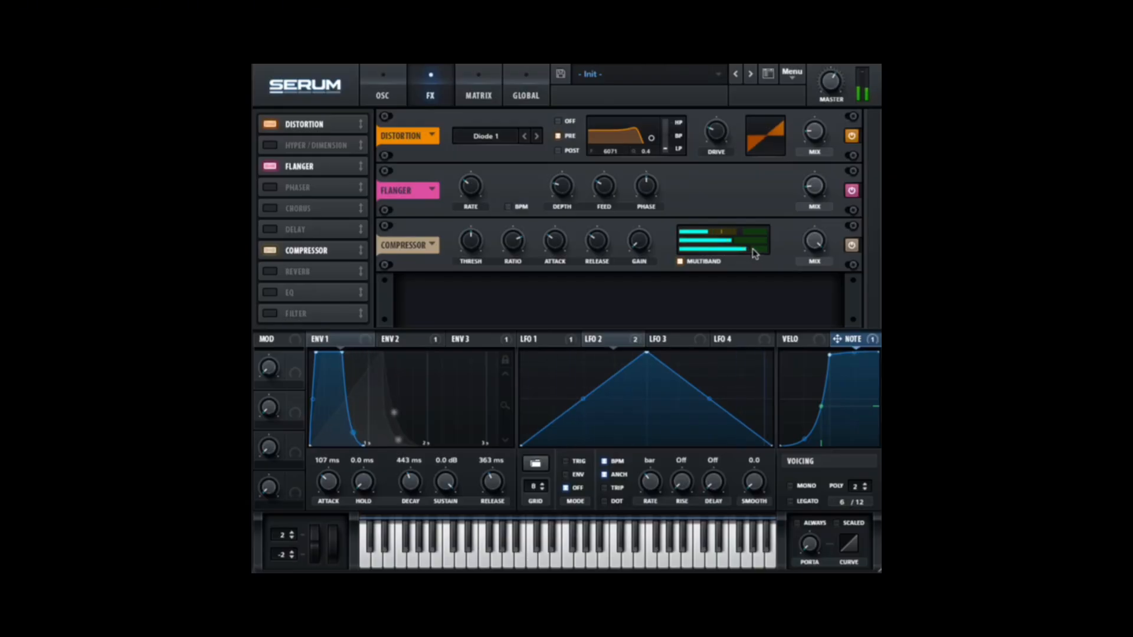
pyautogui.moveTo(743, 239); pyautogui.dragTo(760, 240)
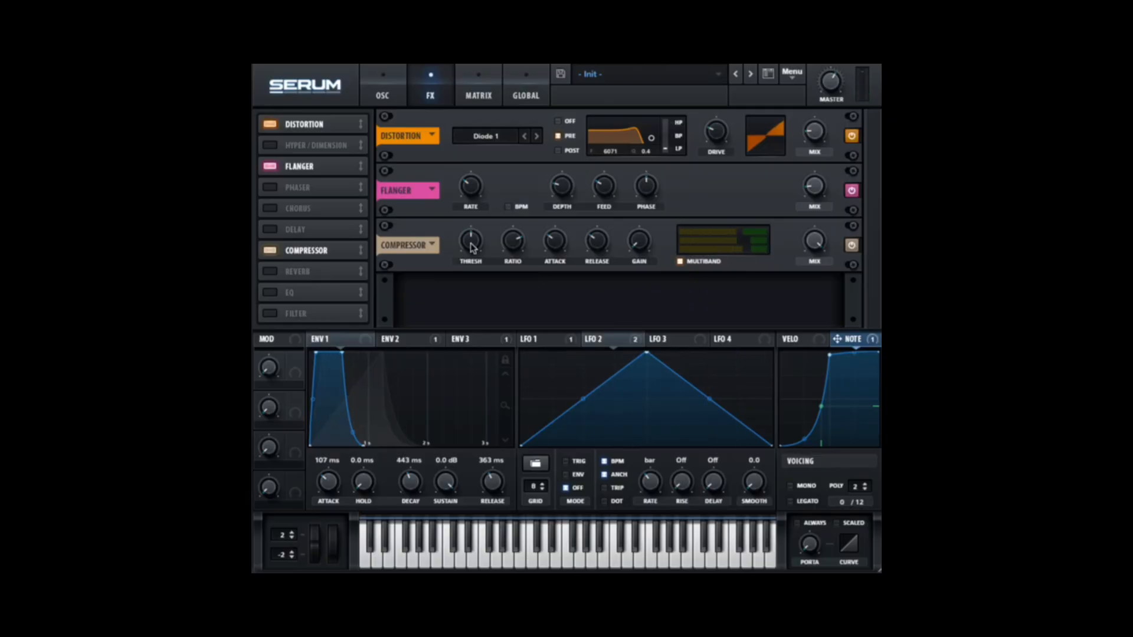
# Set the compressor's threshold to about -15.4 dB and compare the sound with the compressor bypassed.
pyautogui.moveTo(512, 266)
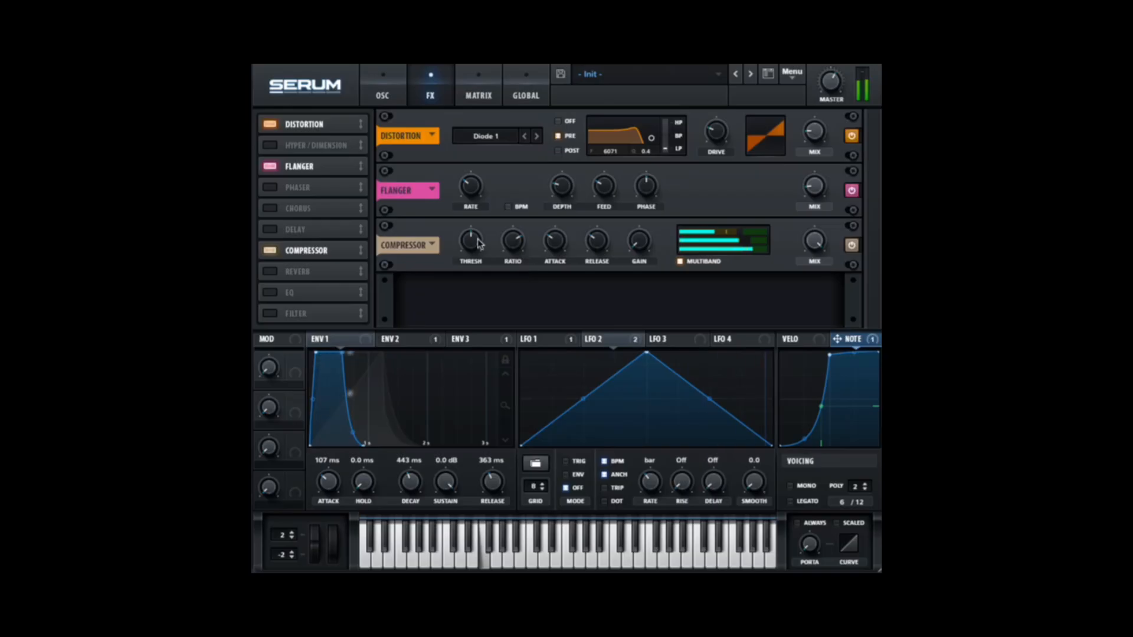
pyautogui.moveTo(469, 265)
pyautogui.moveTo(468, 242)
pyautogui.mouseDown()
pyautogui.moveTo(469, 225)
pyautogui.moveTo(468, 243)
pyautogui.mouseUp()
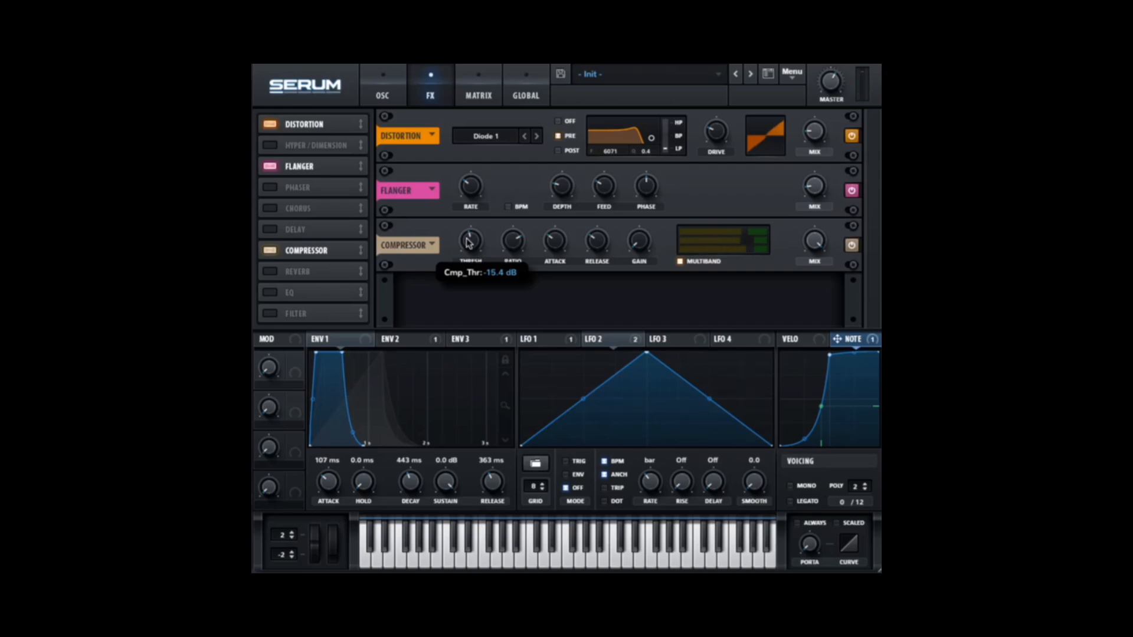
pyautogui.click(851, 247)
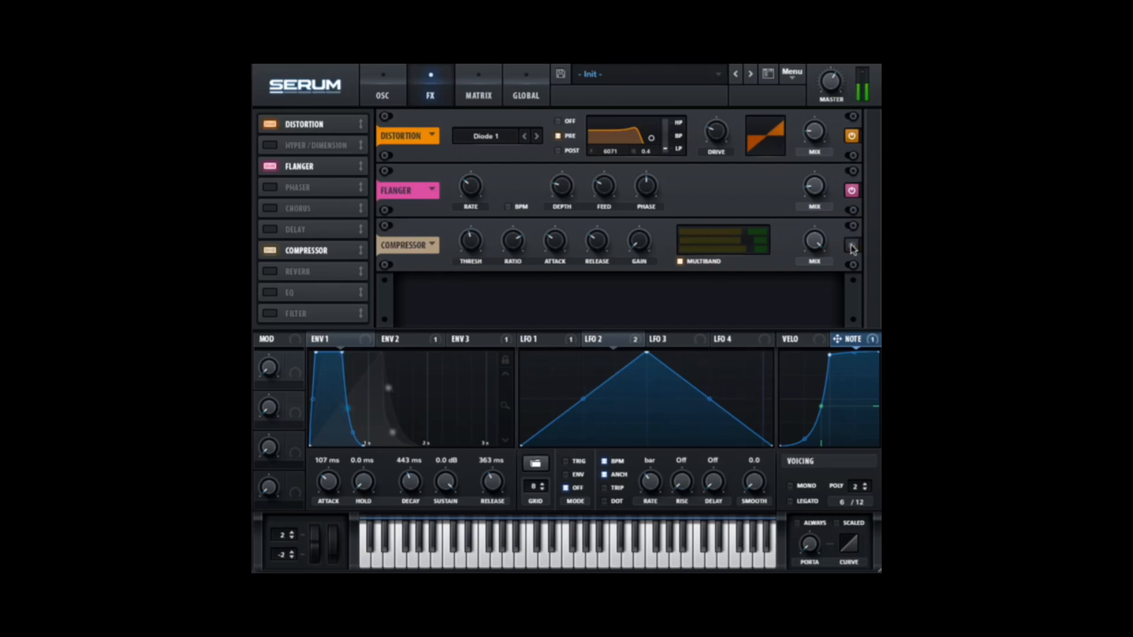
pyautogui.click(851, 246)
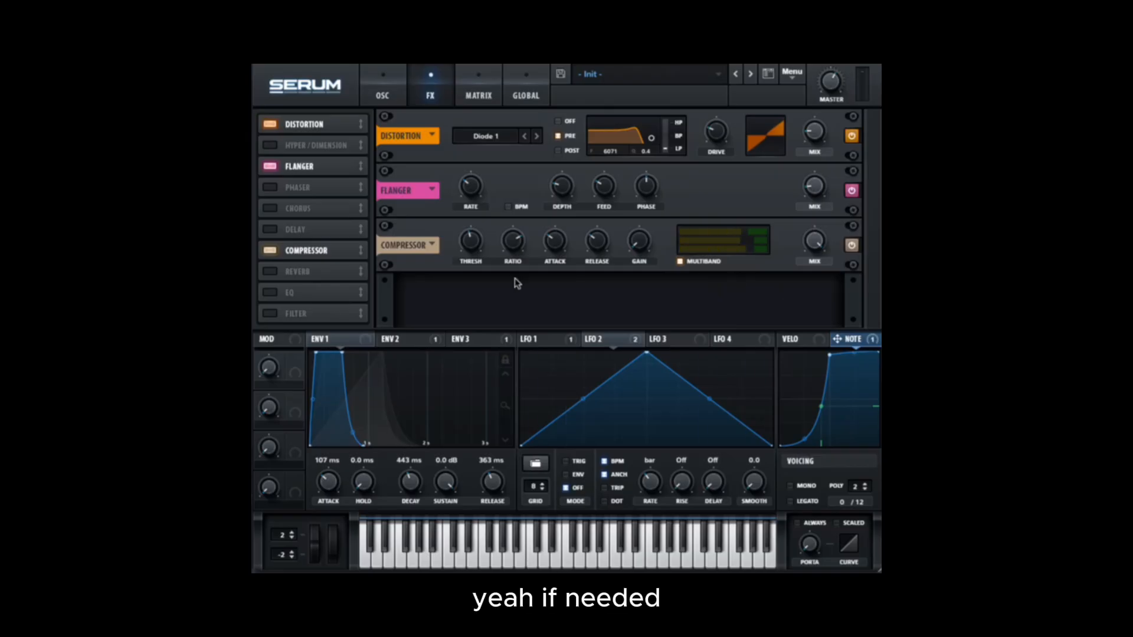
# Enable the EQ, switch both bands to peak shape, and boost the high band by about 9.2 dB, adjusting its frequency by ear.
pyautogui.click(273, 298)
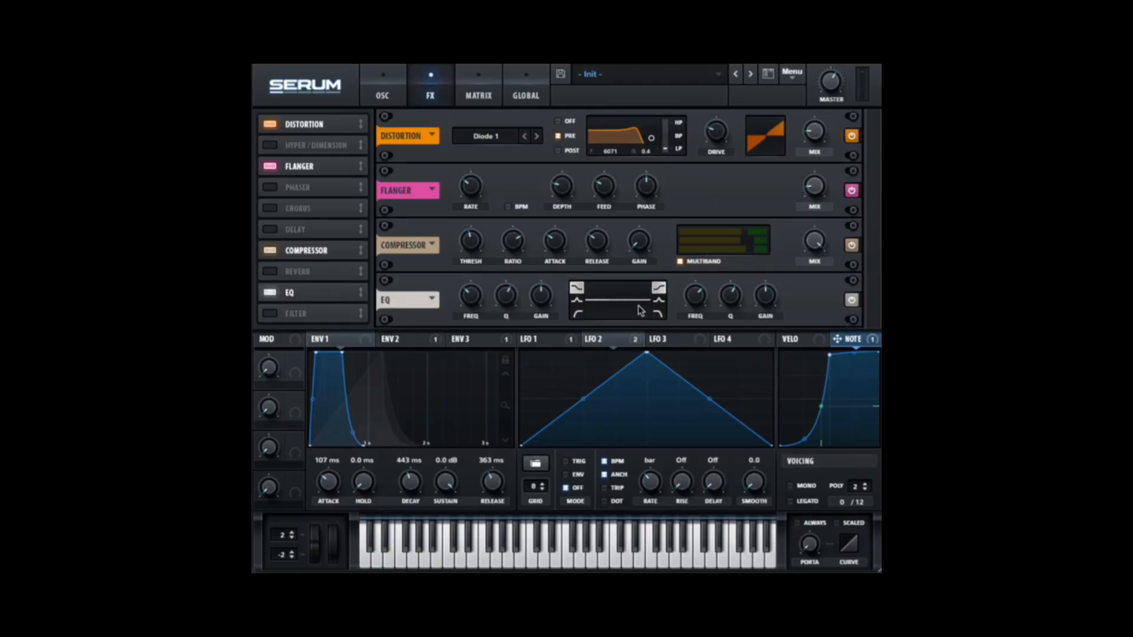
pyautogui.moveTo(692, 296); pyautogui.dragTo(692, 322)
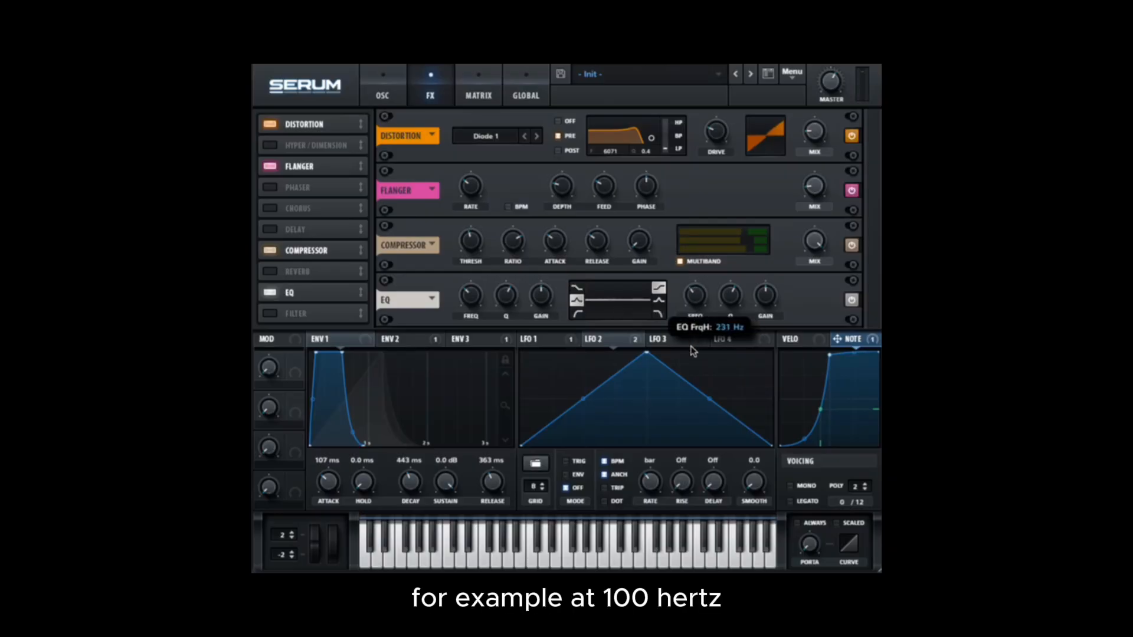
pyautogui.click(658, 300)
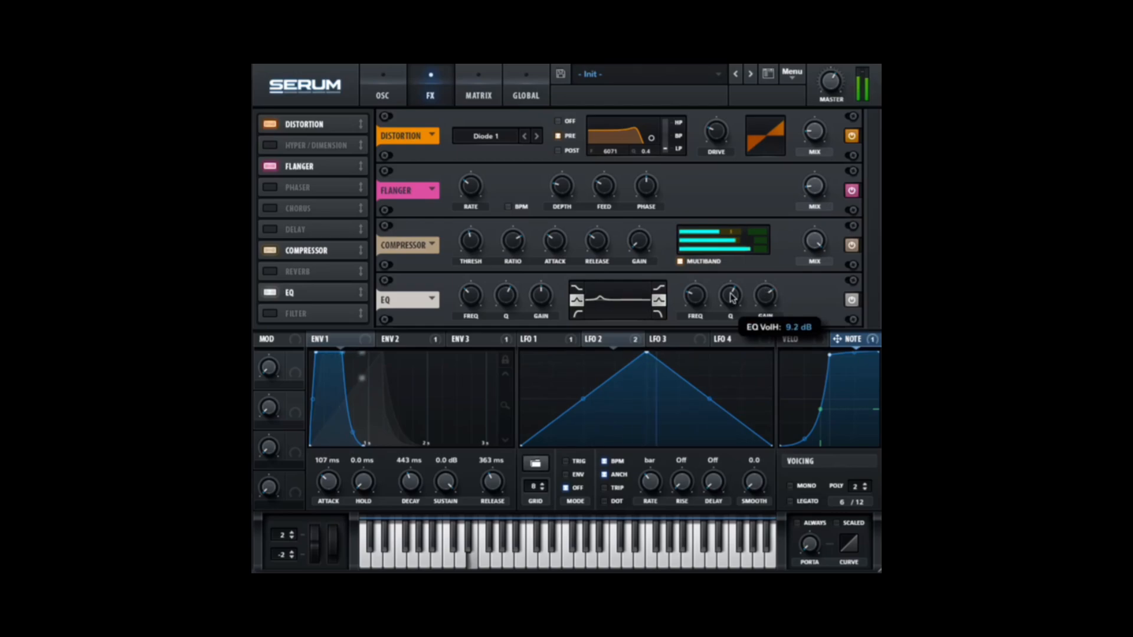
pyautogui.moveTo(697, 284); pyautogui.dragTo(691, 253)
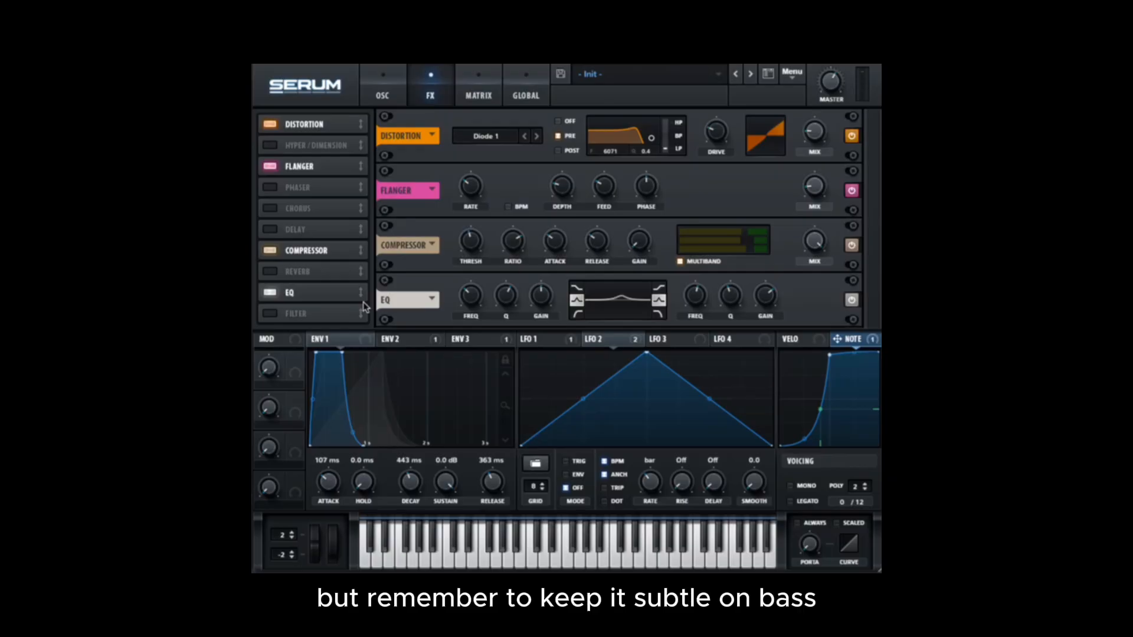
# Enable the Hall reverb, shorten its decay to about 3.2 s, and fine-tune its low cut and size.
pyautogui.click(302, 274)
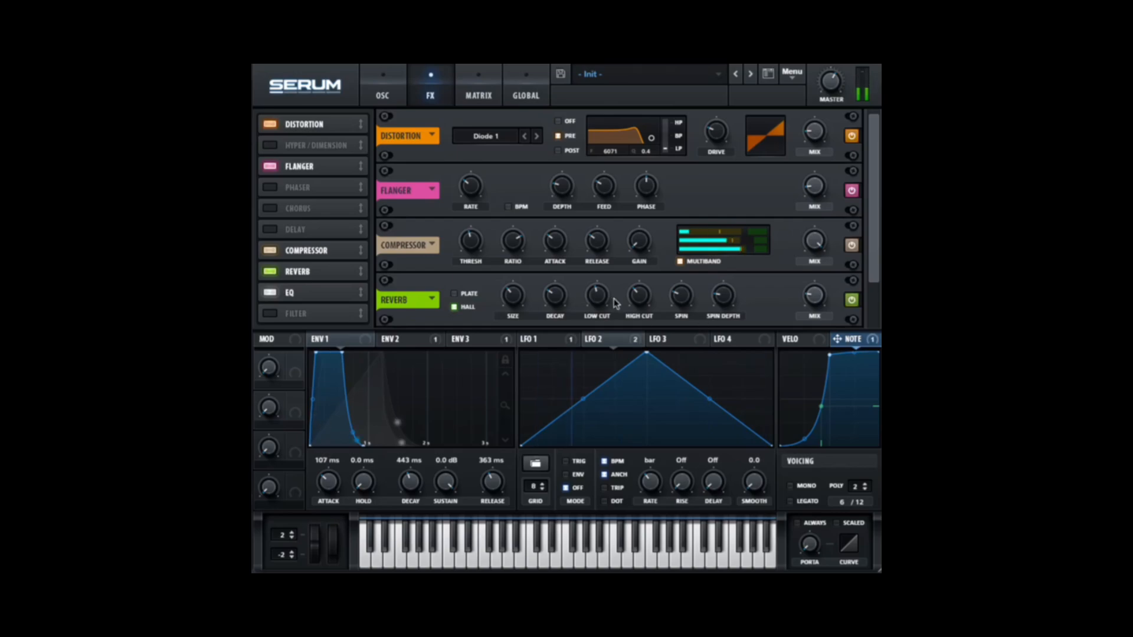
pyautogui.moveTo(600, 301); pyautogui.dragTo(557, 299)
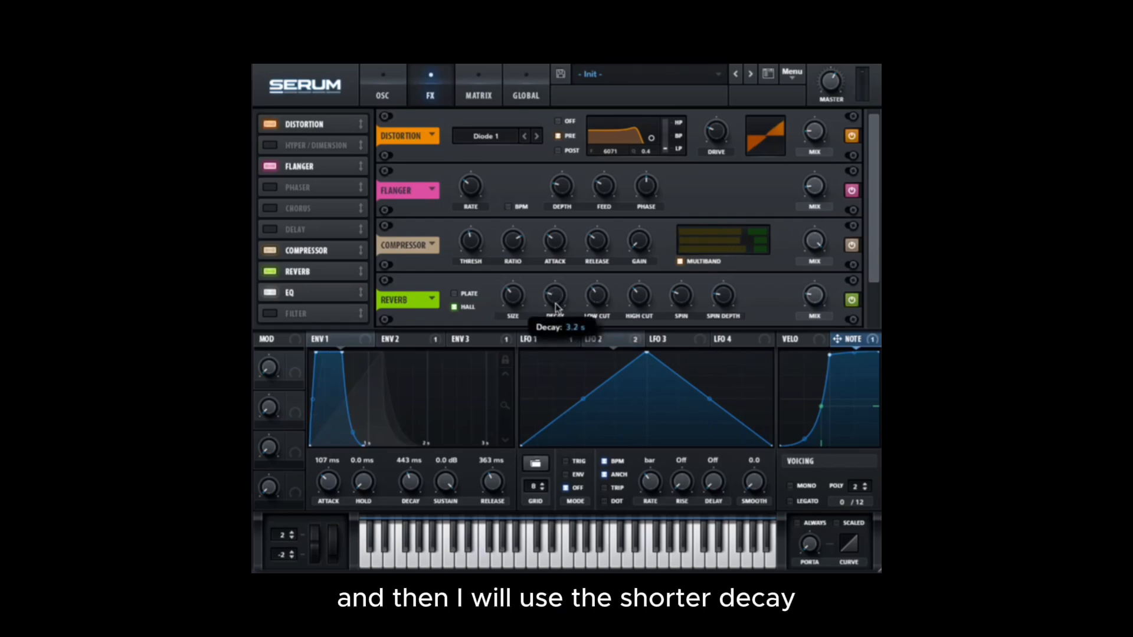
pyautogui.moveTo(514, 299)
pyautogui.mouseDown()
pyautogui.moveTo(510, 321)
pyautogui.moveTo(513, 296)
pyautogui.mouseUp()
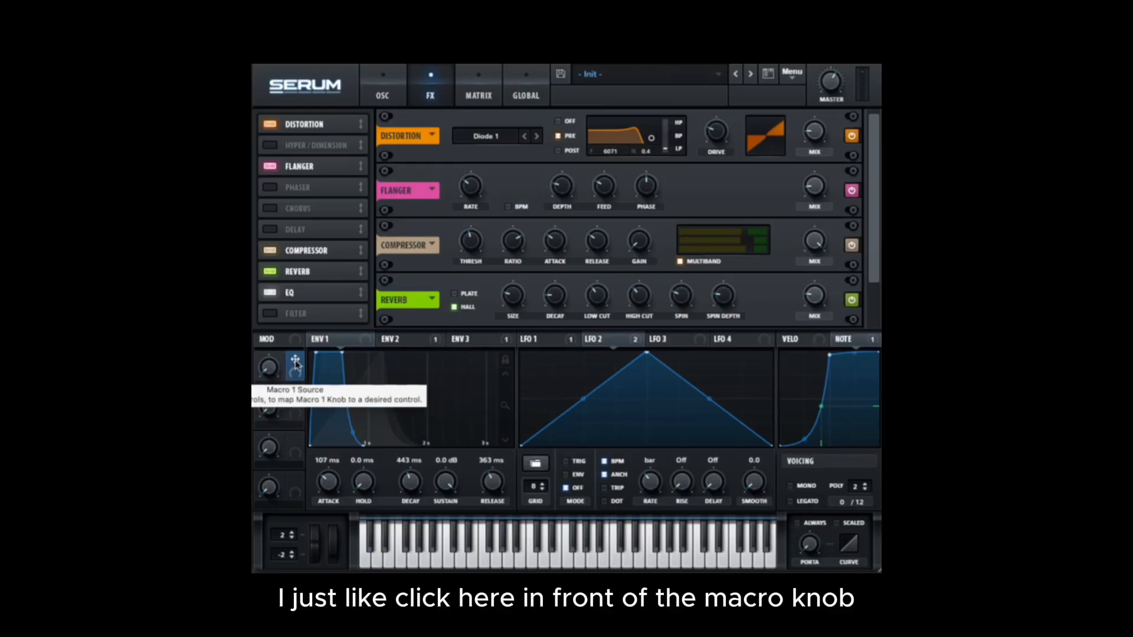
# Assign Macro 1 to the filter cutoff and test the macro's range.
pyautogui.click(383, 95)
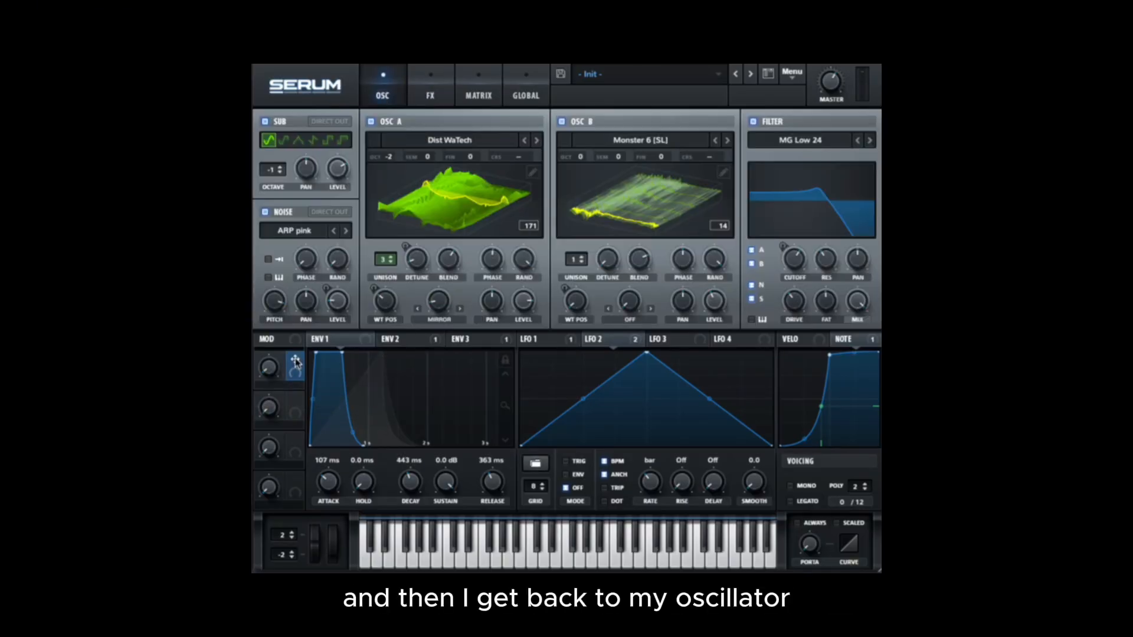
pyautogui.moveTo(295, 361); pyautogui.dragTo(792, 260)
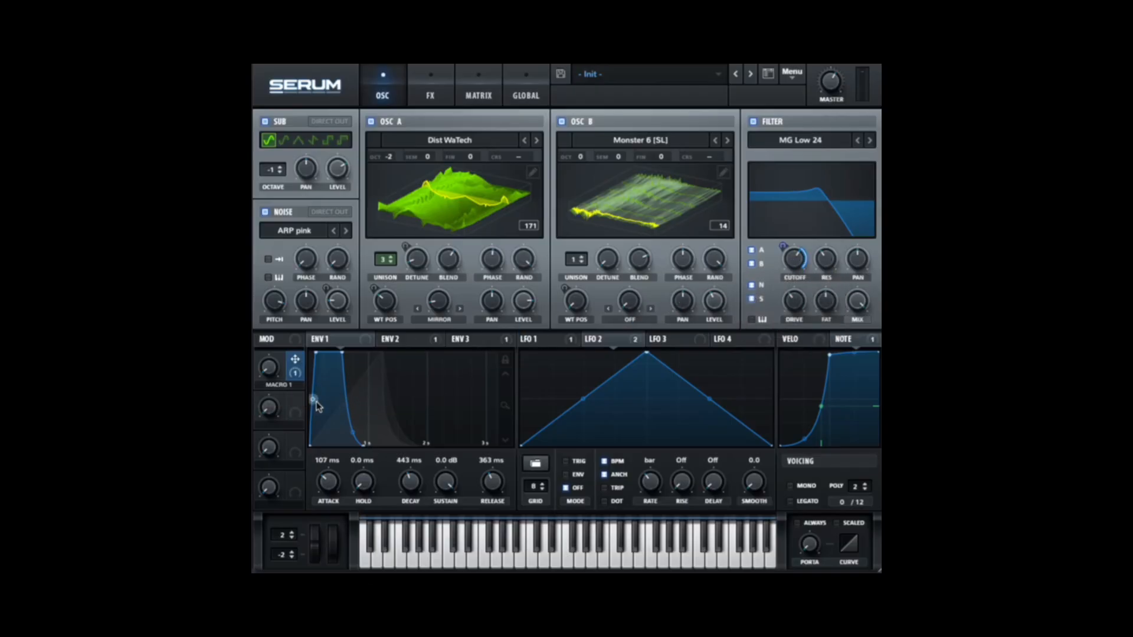
pyautogui.moveTo(267, 260); pyautogui.dragTo(273, 399)
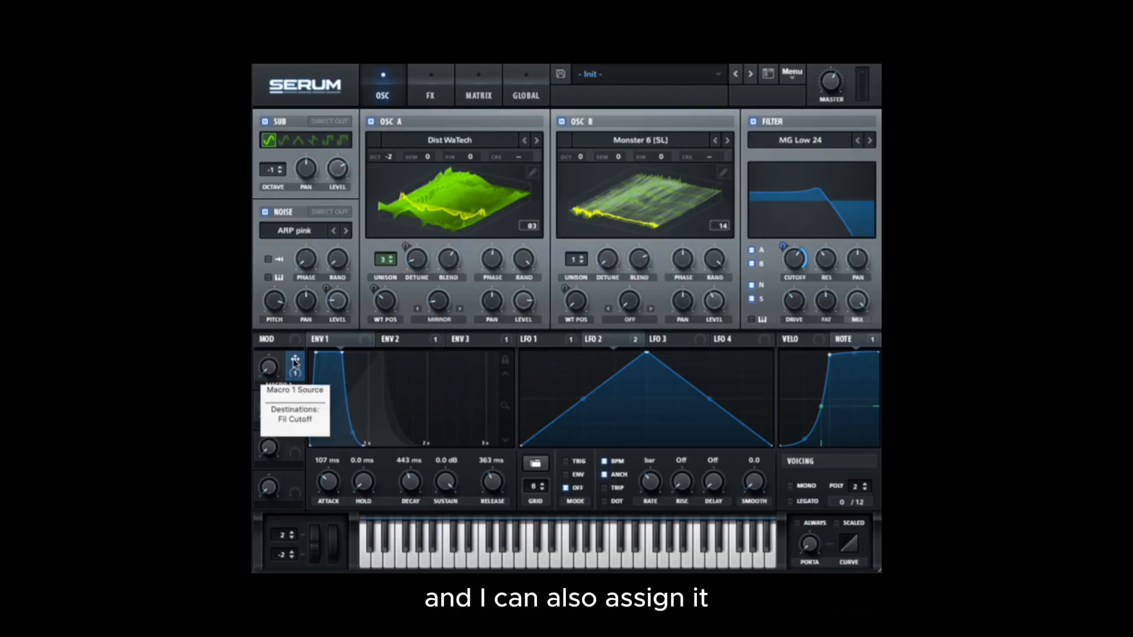
# Try Macro 1 on oscillator A's wavetable position with an amount of about 24, and remove that modulation again.
pyautogui.moveTo(295, 361); pyautogui.dragTo(395, 313)
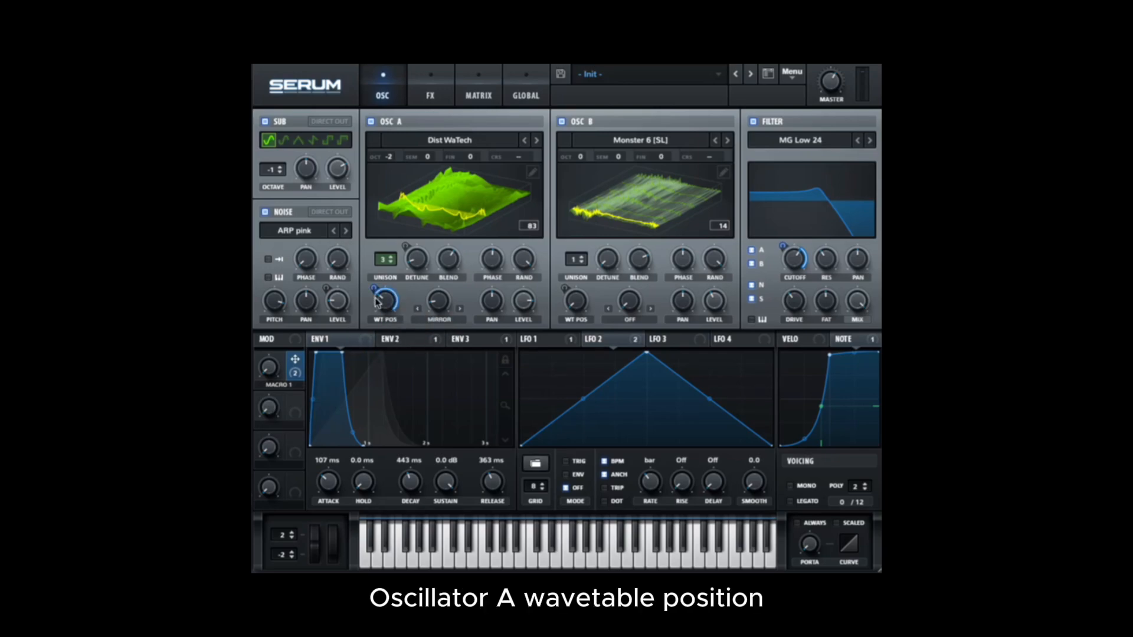
pyautogui.moveTo(378, 302)
pyautogui.moveTo(268, 367)
pyautogui.mouseDown()
pyautogui.moveTo(265, 273)
pyautogui.moveTo(266, 367)
pyautogui.mouseUp()
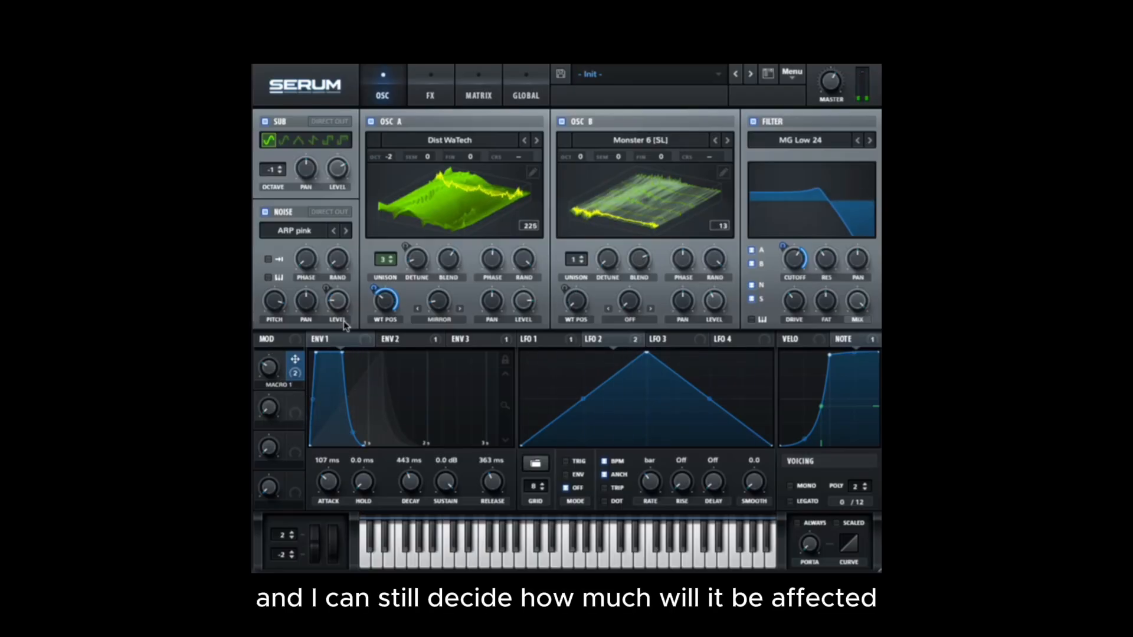
pyautogui.moveTo(371, 296)
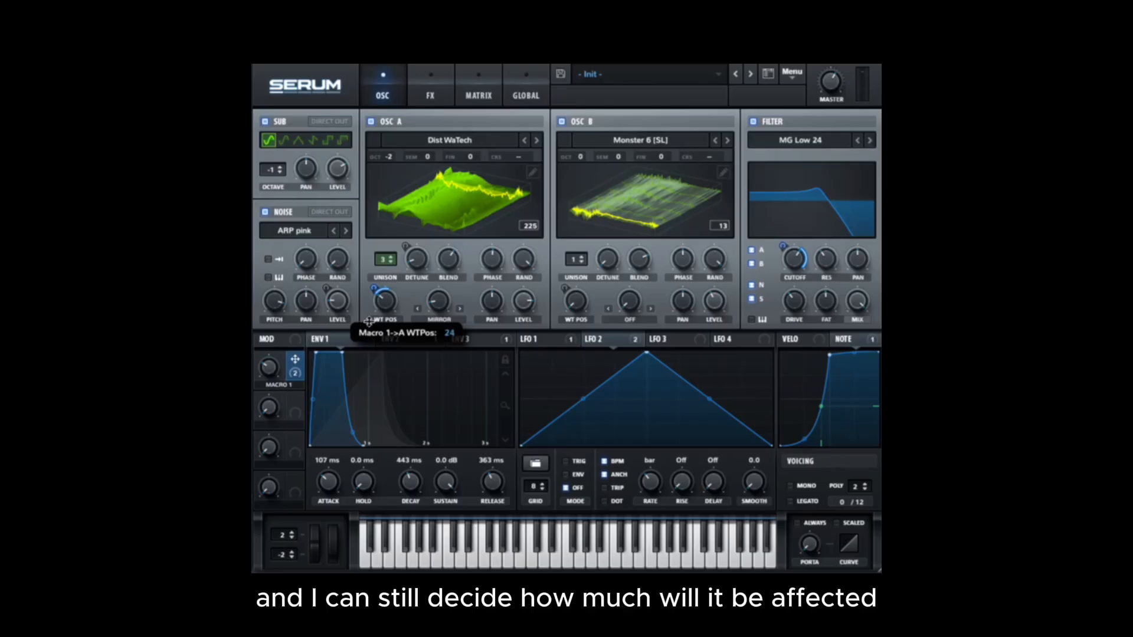
pyautogui.moveTo(266, 369); pyautogui.dragTo(268, 233)
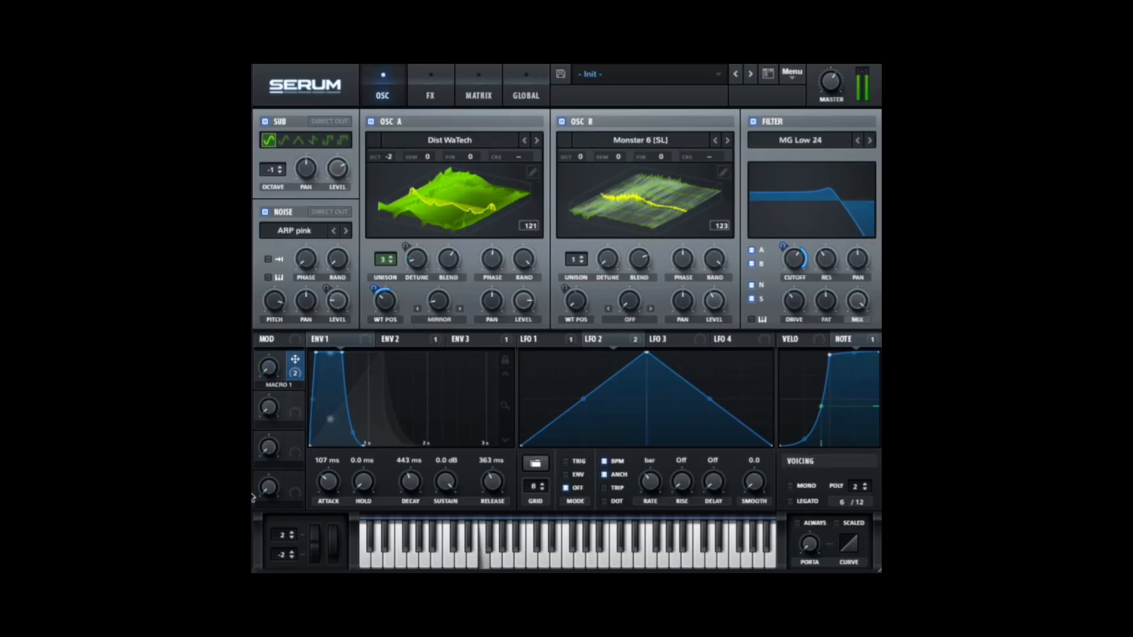
pyautogui.rightClick(376, 295)
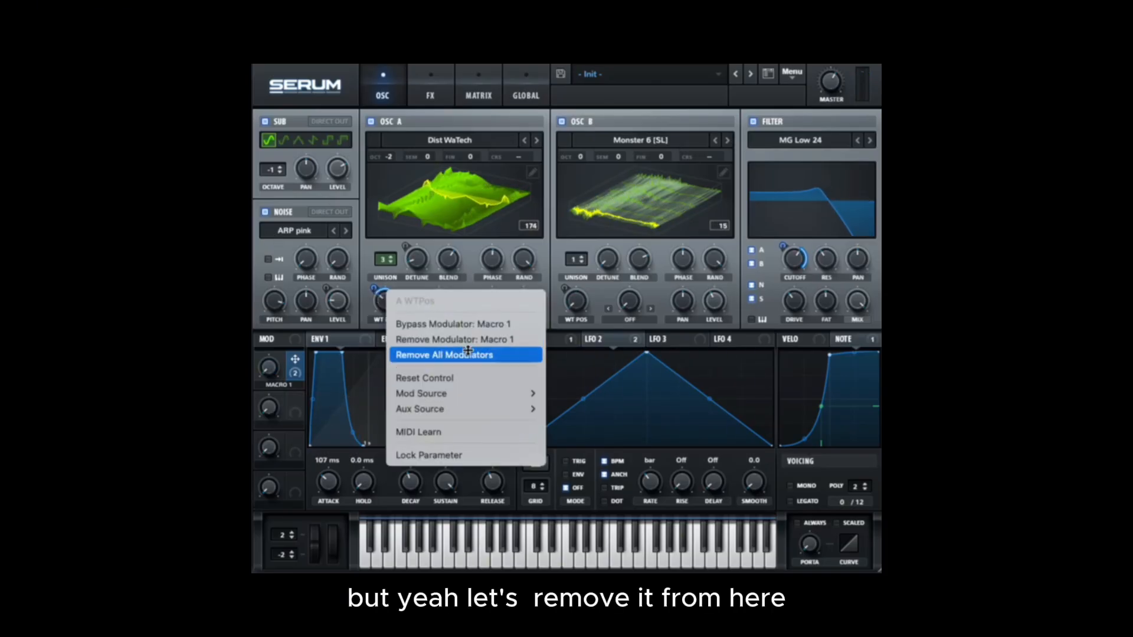
pyautogui.click(421, 340)
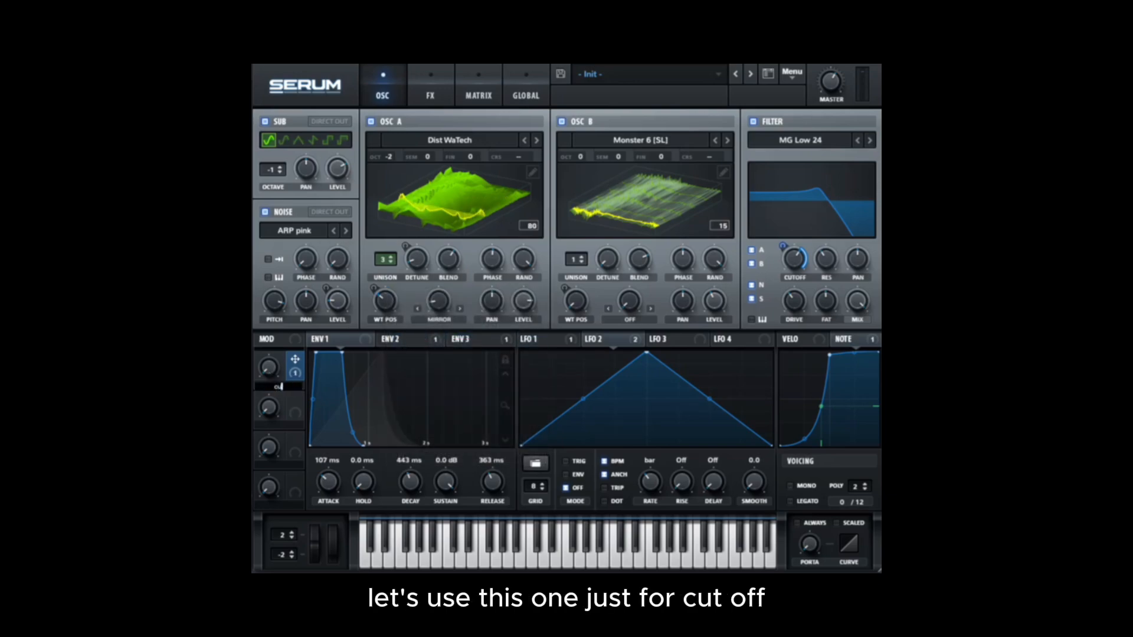
# Rename Macro 1 as Cutoff and turn the macro up.
pyautogui.press('Return')
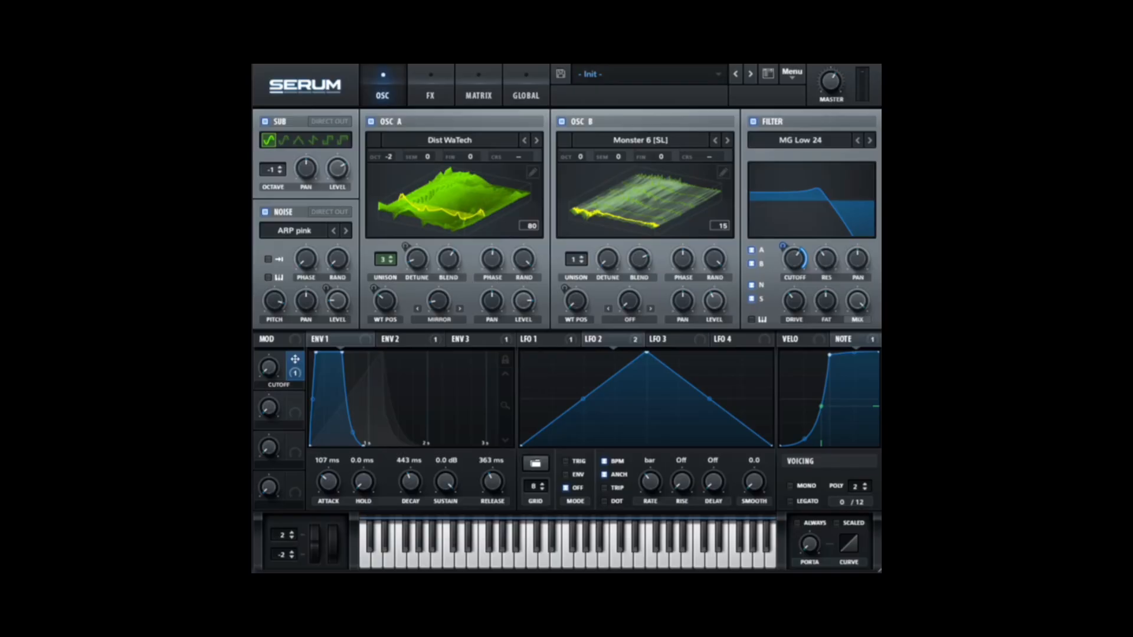
pyautogui.moveTo(270, 368); pyautogui.dragTo(256, 264)
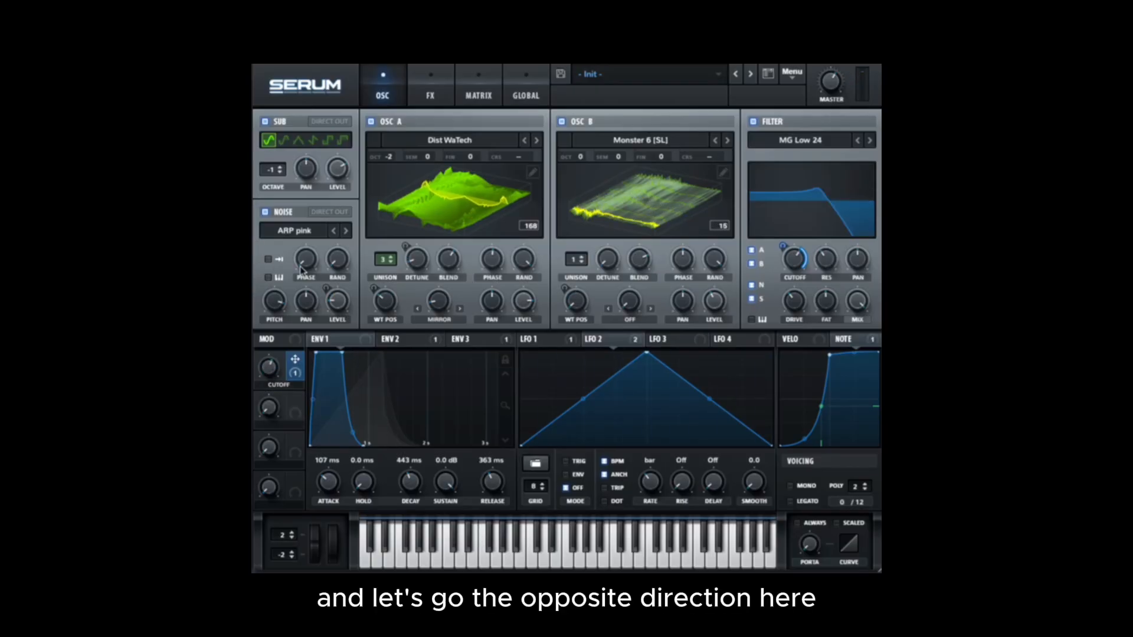
# Invert Macro 1's modulation of the filter cutoff to an amount of about -35 and test the macro's range.
pyautogui.moveTo(784, 243); pyautogui.dragTo(783, 307)
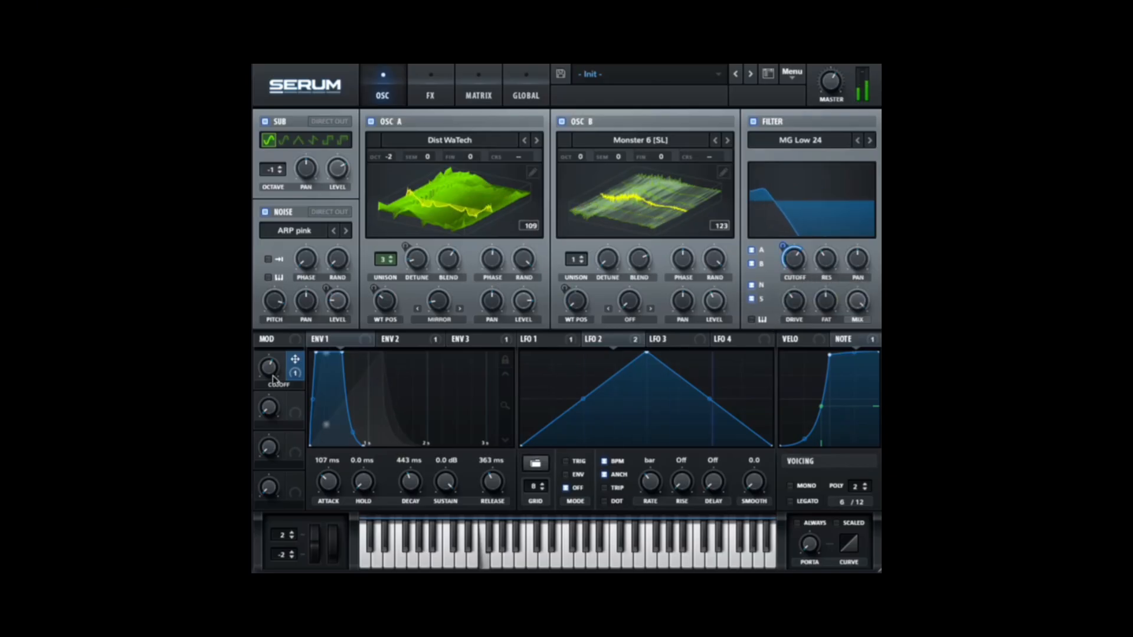
pyautogui.moveTo(269, 371)
pyautogui.moveTo(269, 371); pyautogui.dragTo(265, 307)
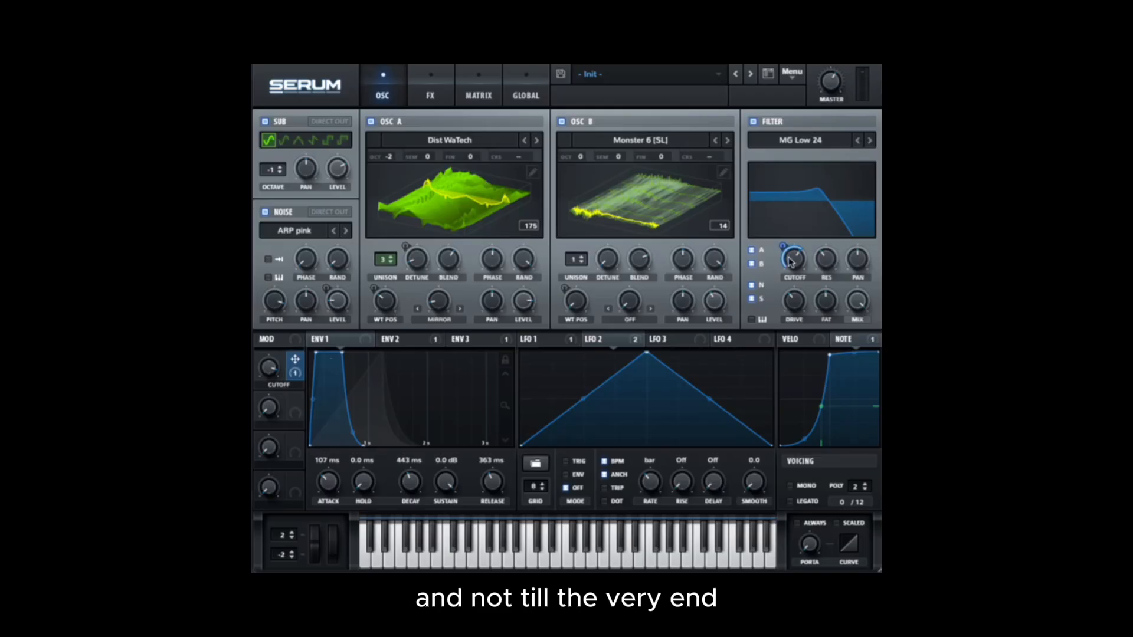
pyautogui.moveTo(791, 263); pyautogui.dragTo(780, 243)
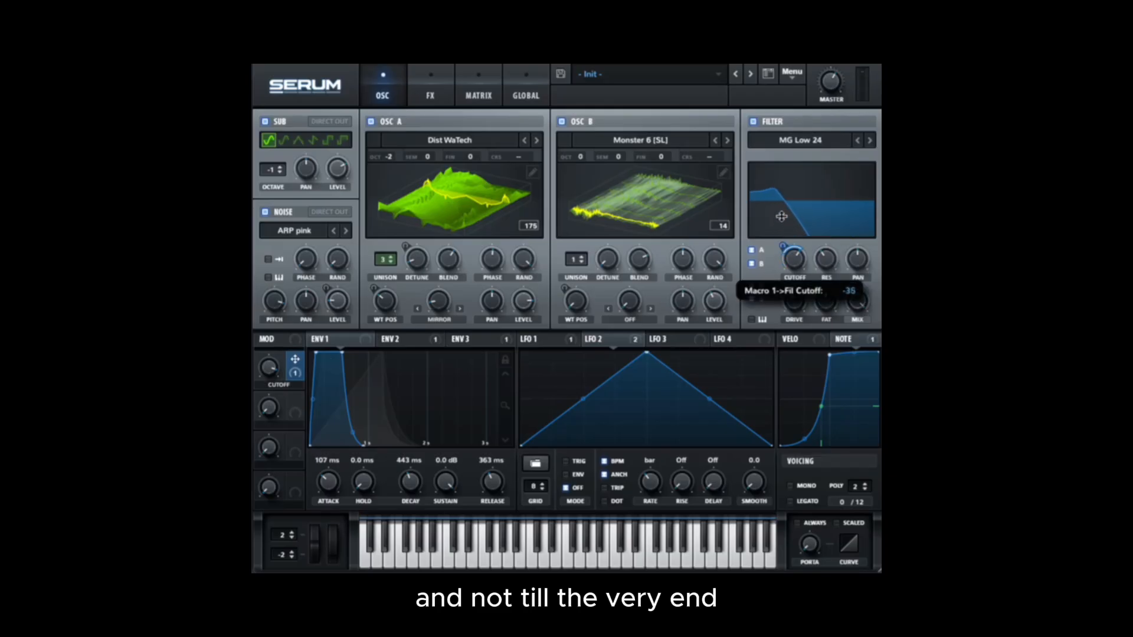
pyautogui.moveTo(270, 371); pyautogui.dragTo(262, 550)
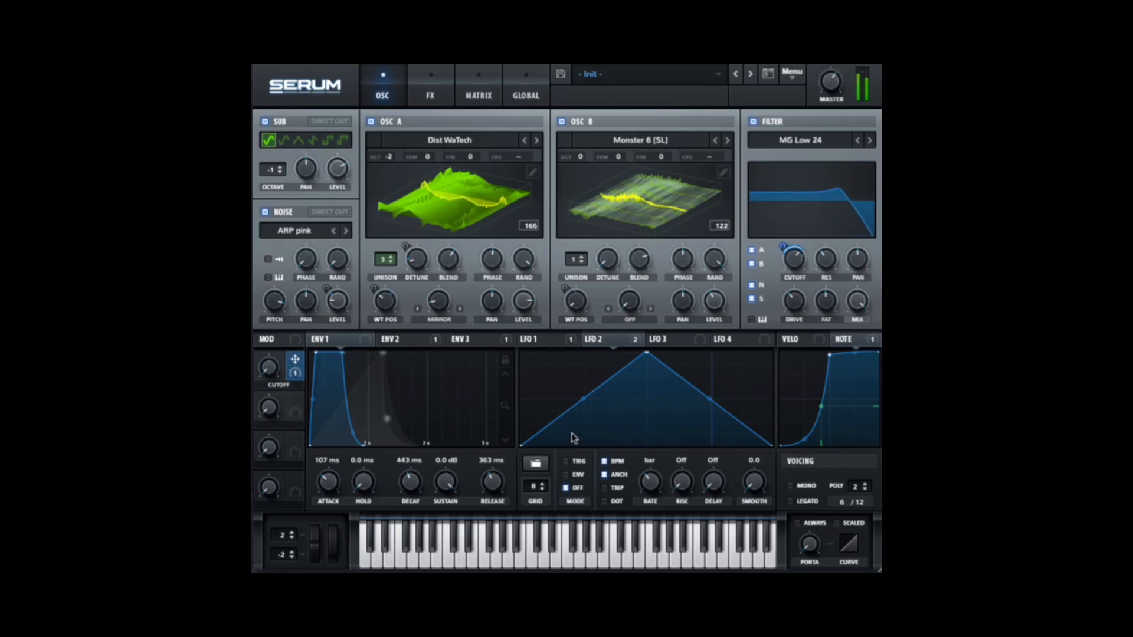
# Assign Macro 2 to the rate of LFO 2 and turn the macro up and down to test it.
pyautogui.moveTo(291, 406)
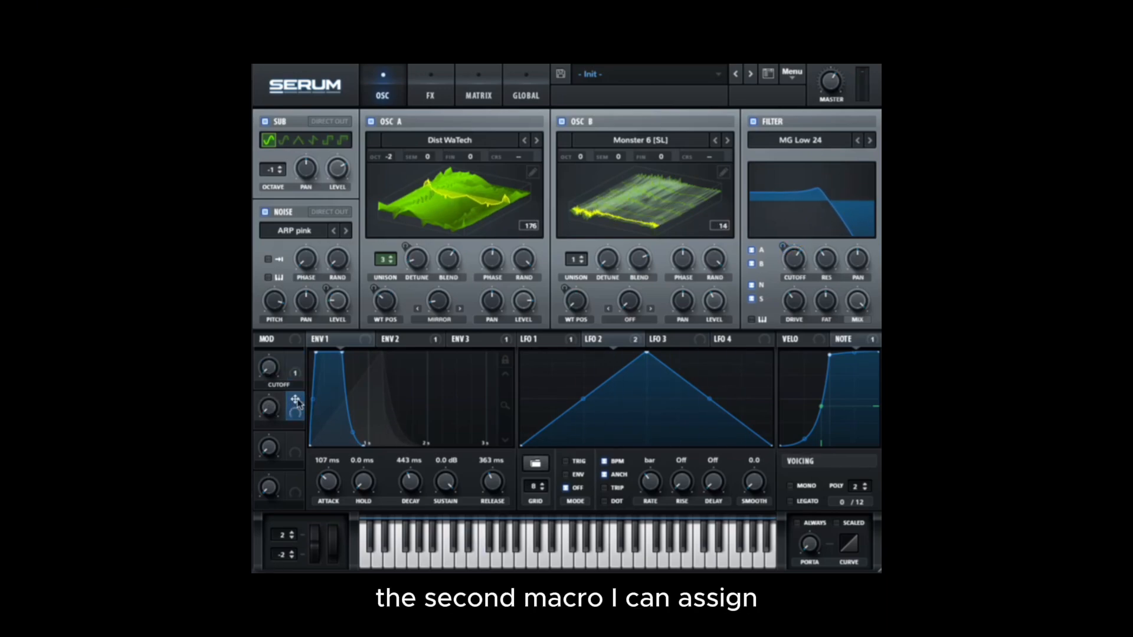
pyautogui.moveTo(295, 402); pyautogui.dragTo(648, 481)
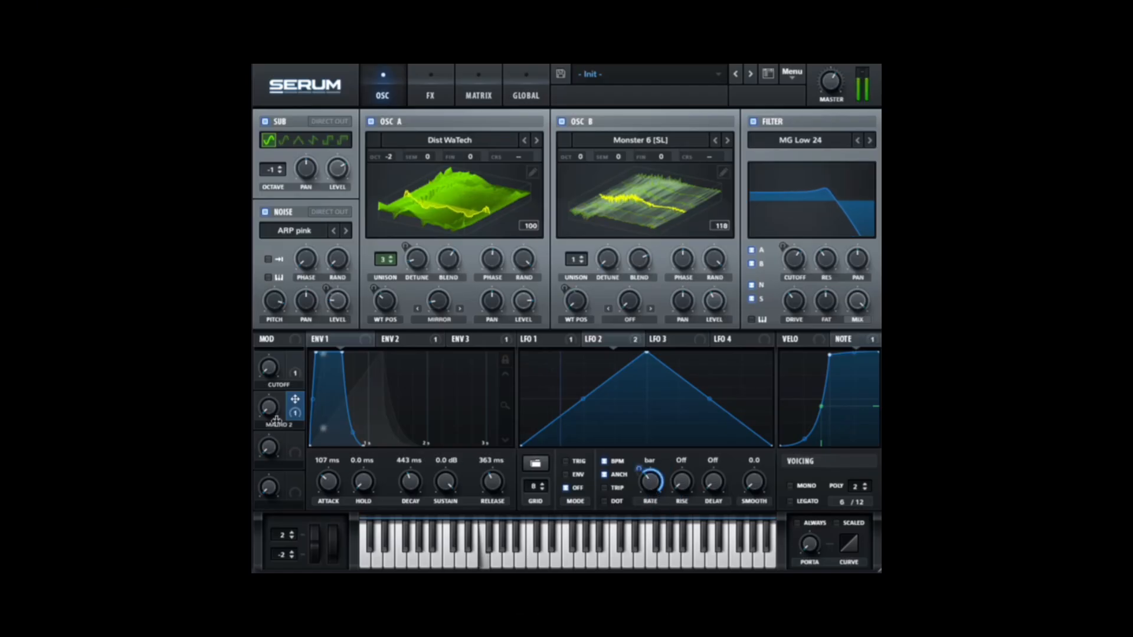
pyautogui.moveTo(268, 407); pyautogui.dragTo(272, 226)
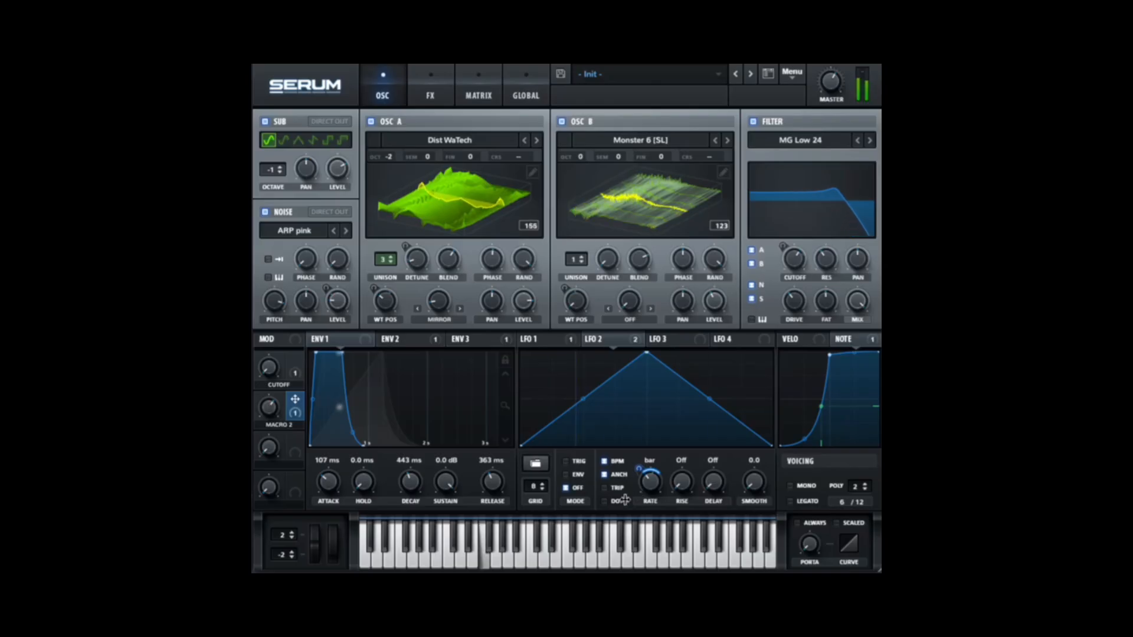
pyautogui.moveTo(270, 408)
pyautogui.mouseDown()
pyautogui.moveTo(270, 497)
pyautogui.moveTo(259, 338)
pyautogui.moveTo(266, 406)
pyautogui.mouseUp()
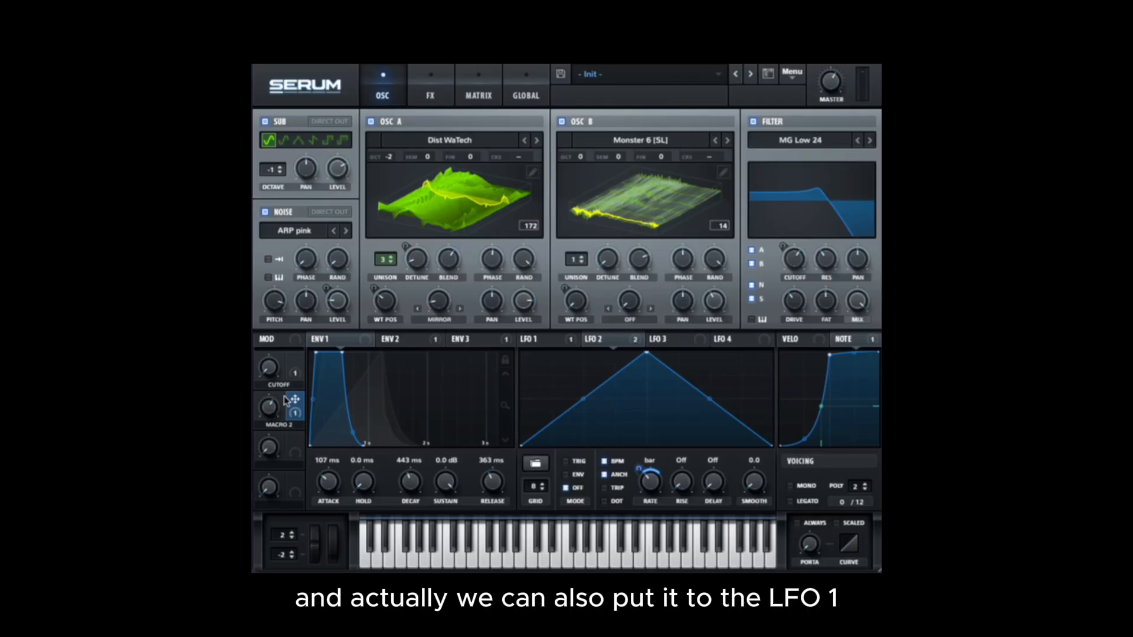
# Assign Macro 2 to the rate of LFO 1 as well, adjust the modulation amount, and test the macro up to 100%.
pyautogui.click(533, 342)
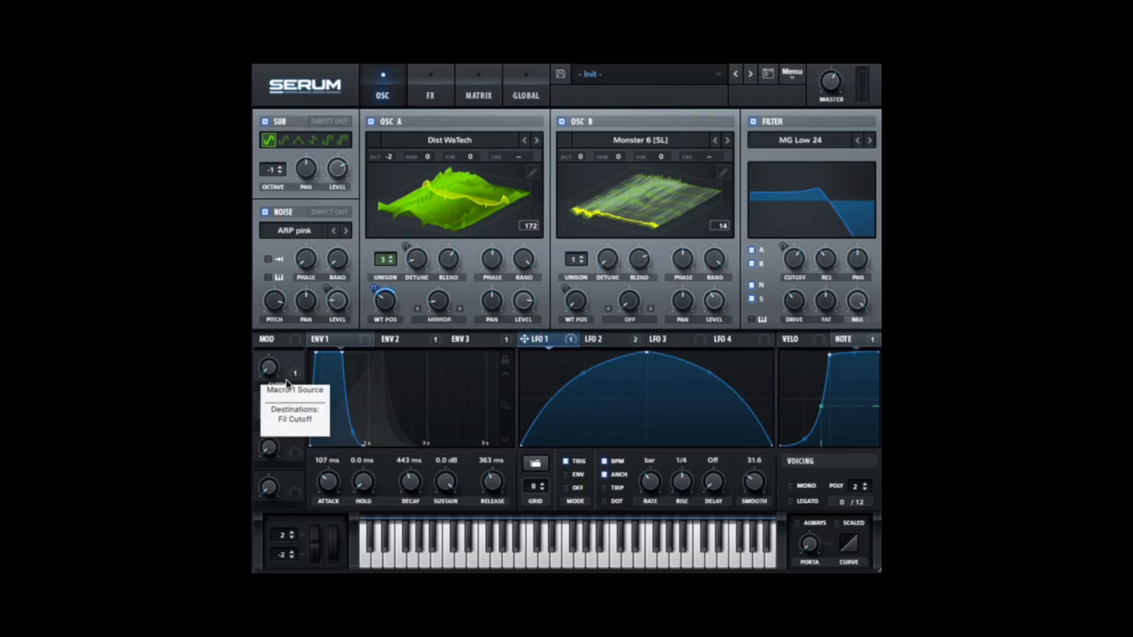
pyautogui.moveTo(295, 399); pyautogui.dragTo(649, 480)
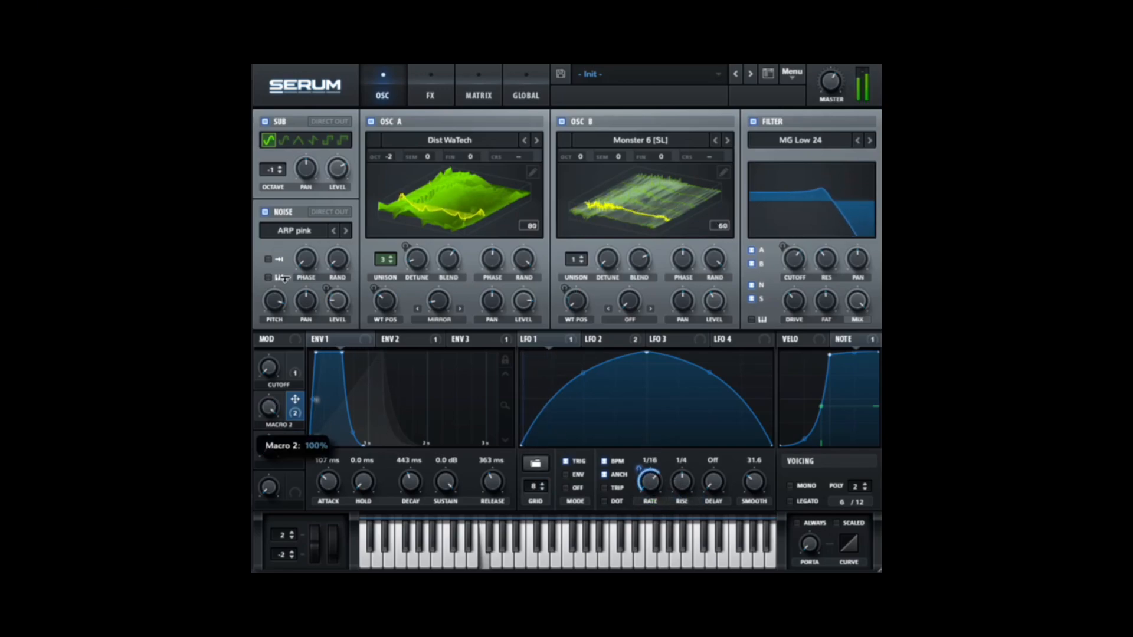
pyautogui.moveTo(284, 279); pyautogui.dragTo(268, 465)
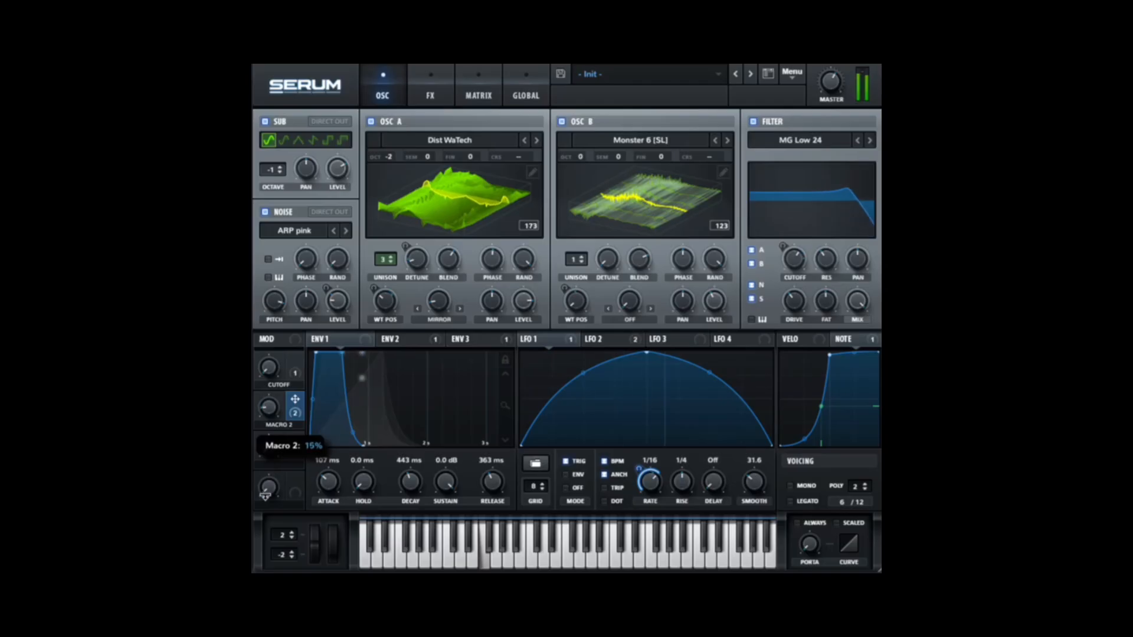
pyautogui.moveTo(259, 515); pyautogui.dragTo(262, 487)
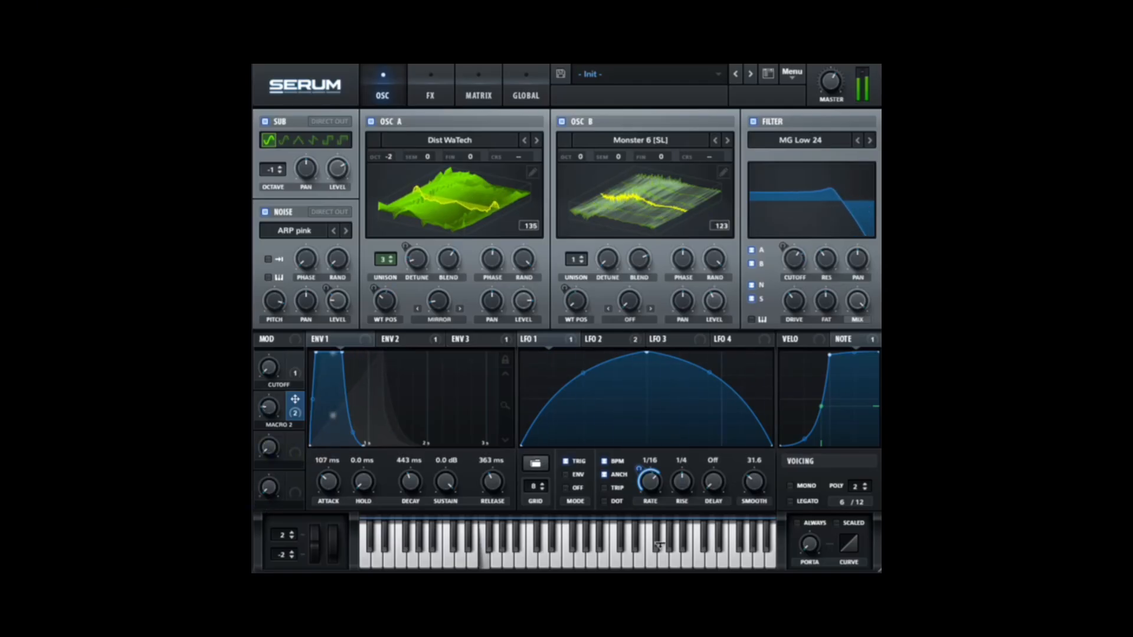
pyautogui.moveTo(641, 471); pyautogui.dragTo(634, 455)
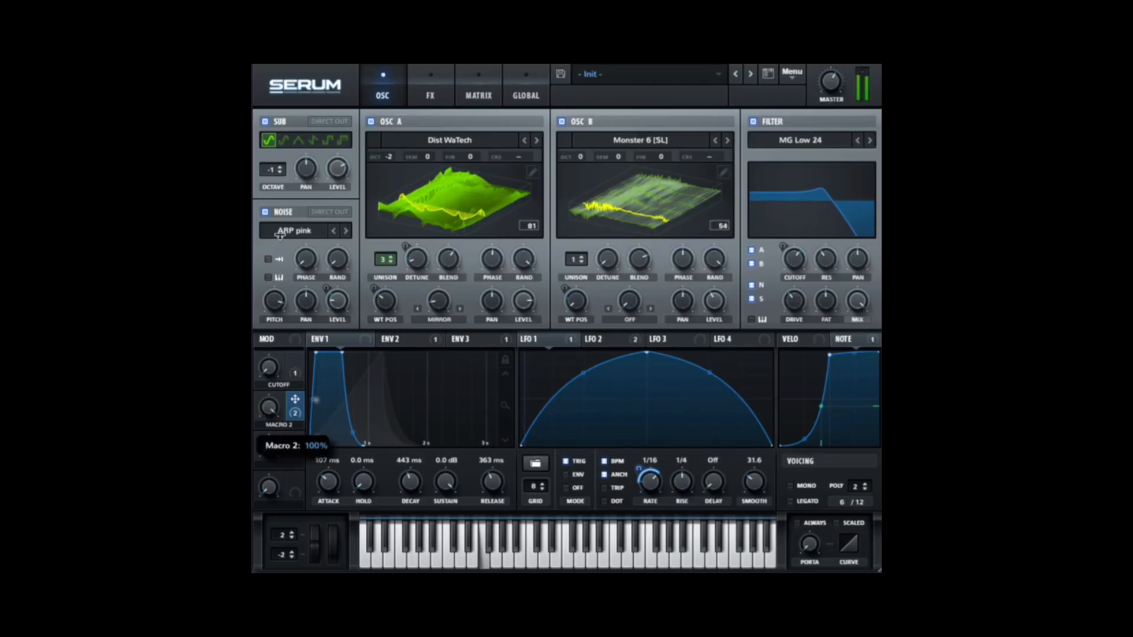
pyautogui.moveTo(280, 235); pyautogui.dragTo(270, 408)
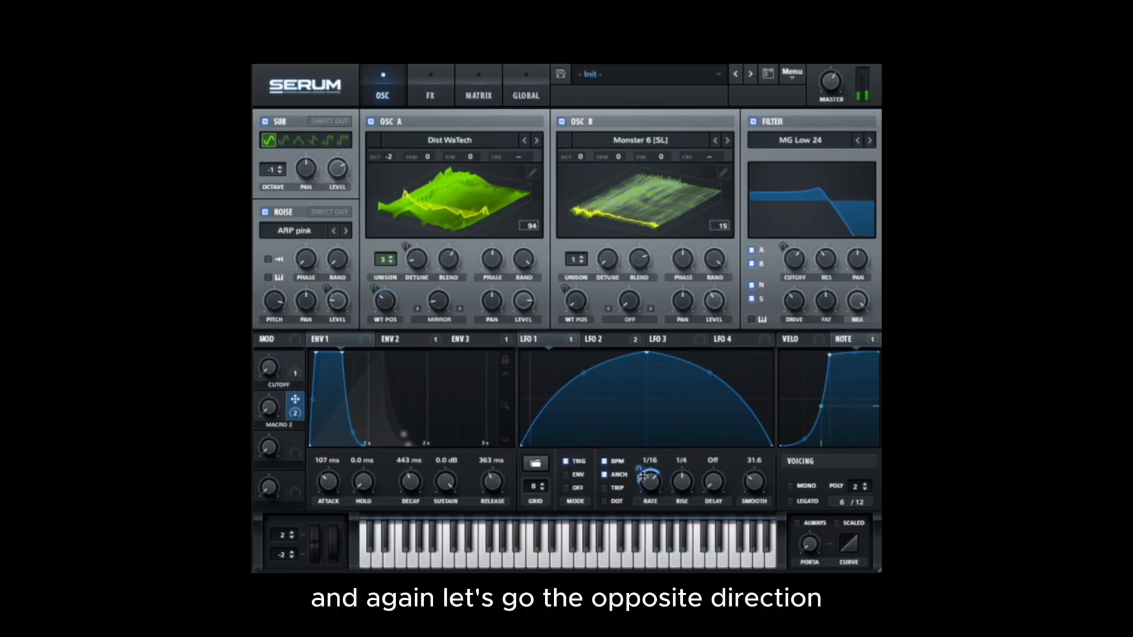
# Set LFO 1's base rate to 16 bar, adjust Macro 2's modulation amount on it, and test the macro.
pyautogui.moveTo(650, 483); pyautogui.dragTo(637, 422)
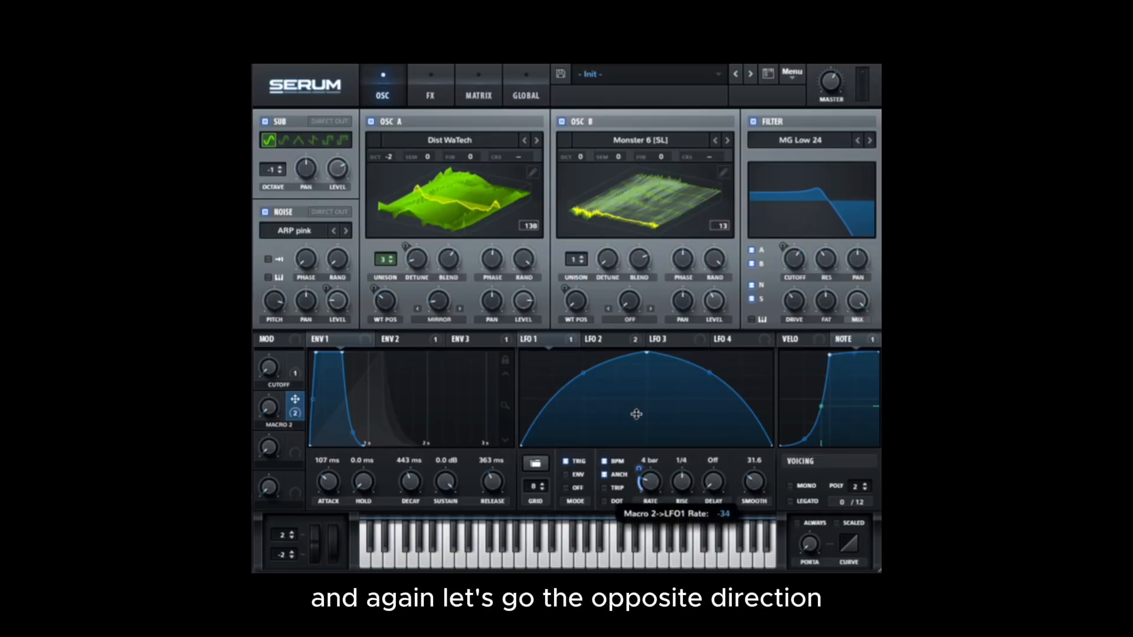
pyautogui.moveTo(648, 480)
pyautogui.mouseDown()
pyautogui.moveTo(648, 501)
pyautogui.moveTo(641, 462)
pyautogui.mouseUp()
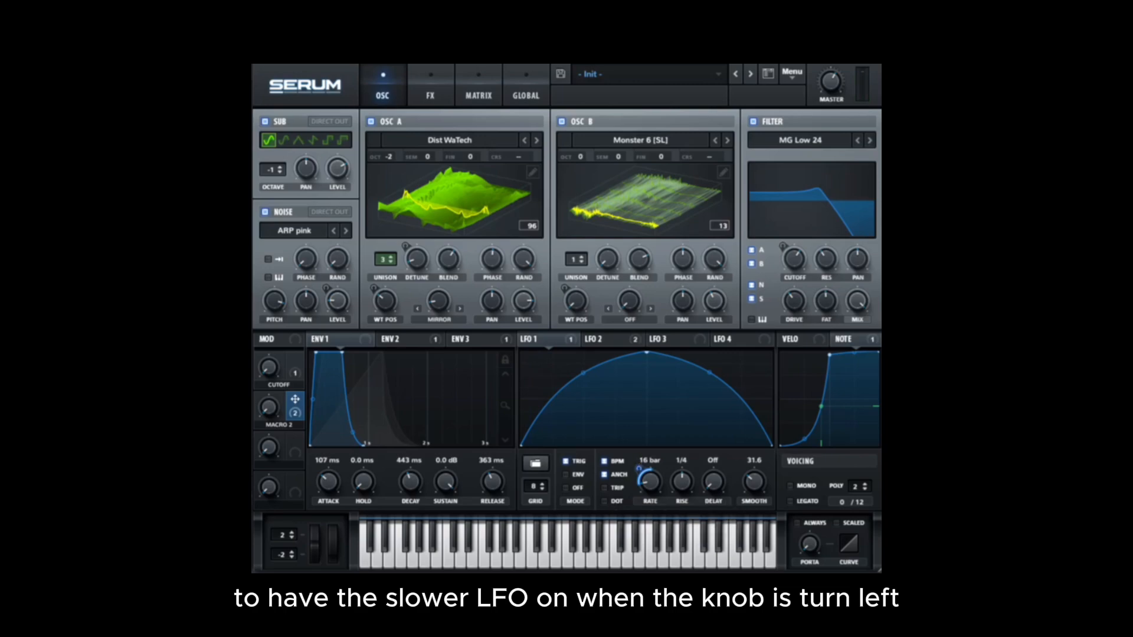
pyautogui.moveTo(273, 411)
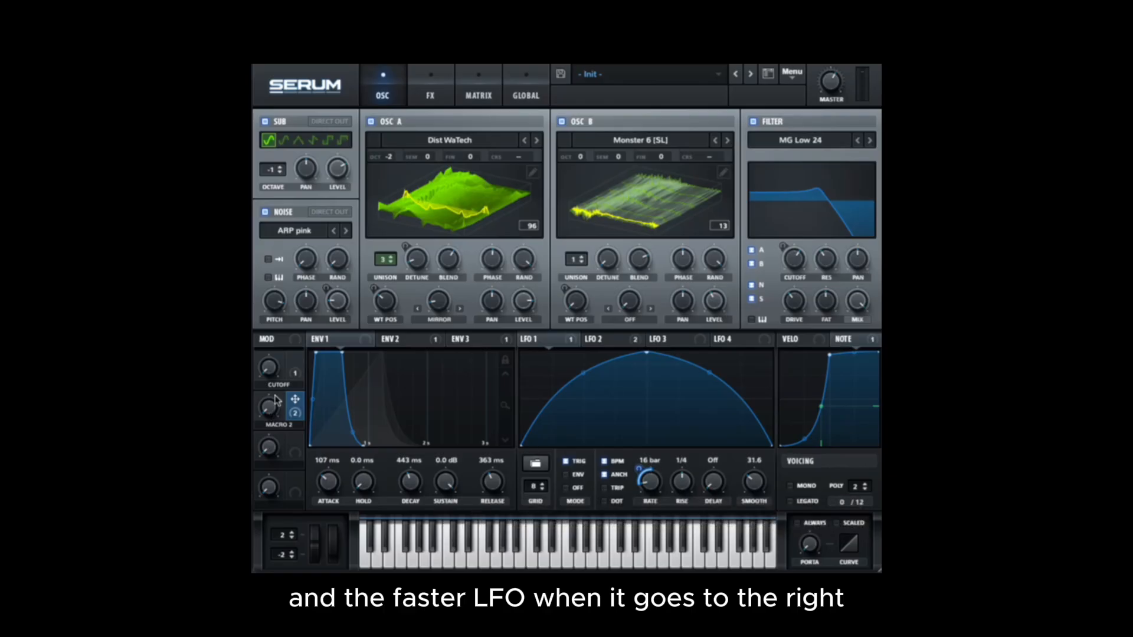
pyautogui.moveTo(265, 414); pyautogui.dragTo(266, 253)
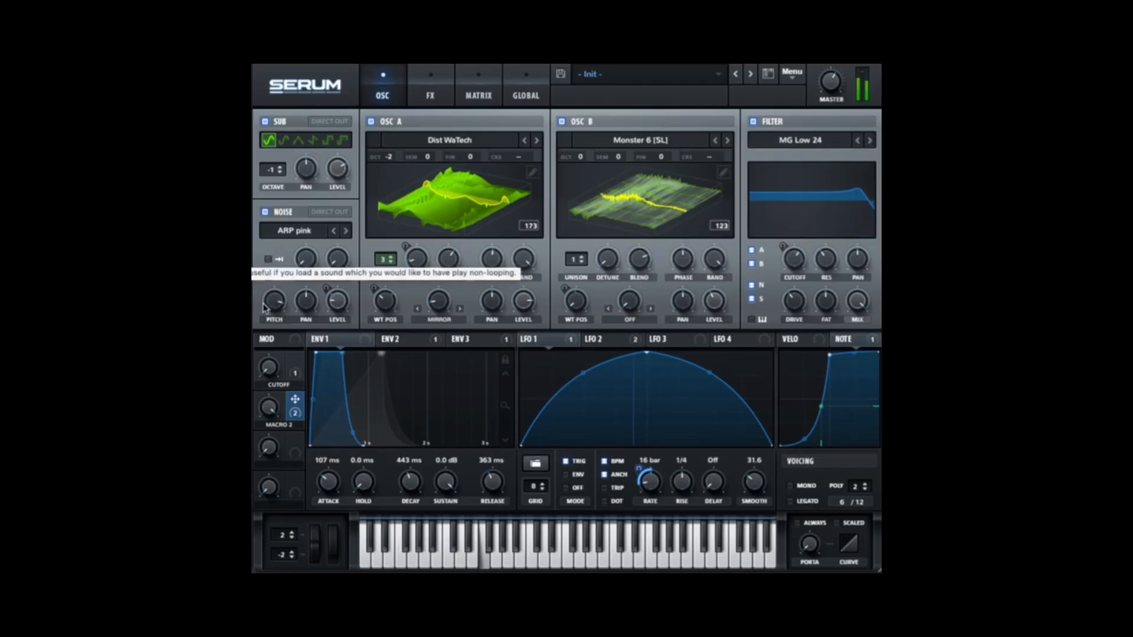
pyautogui.moveTo(640, 470)
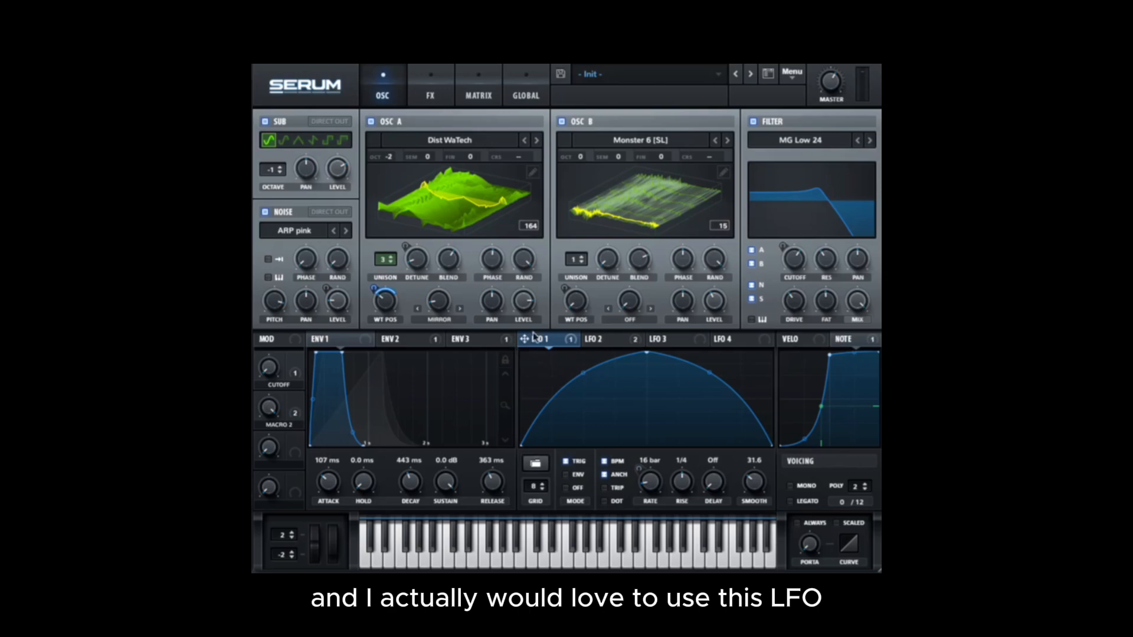
# Assign LFO 1 to the filter cutoff.
pyautogui.moveTo(524, 341); pyautogui.dragTo(720, 273)
pyautogui.moveTo(754, 278); pyautogui.dragTo(787, 298)
pyautogui.click(752, 299)
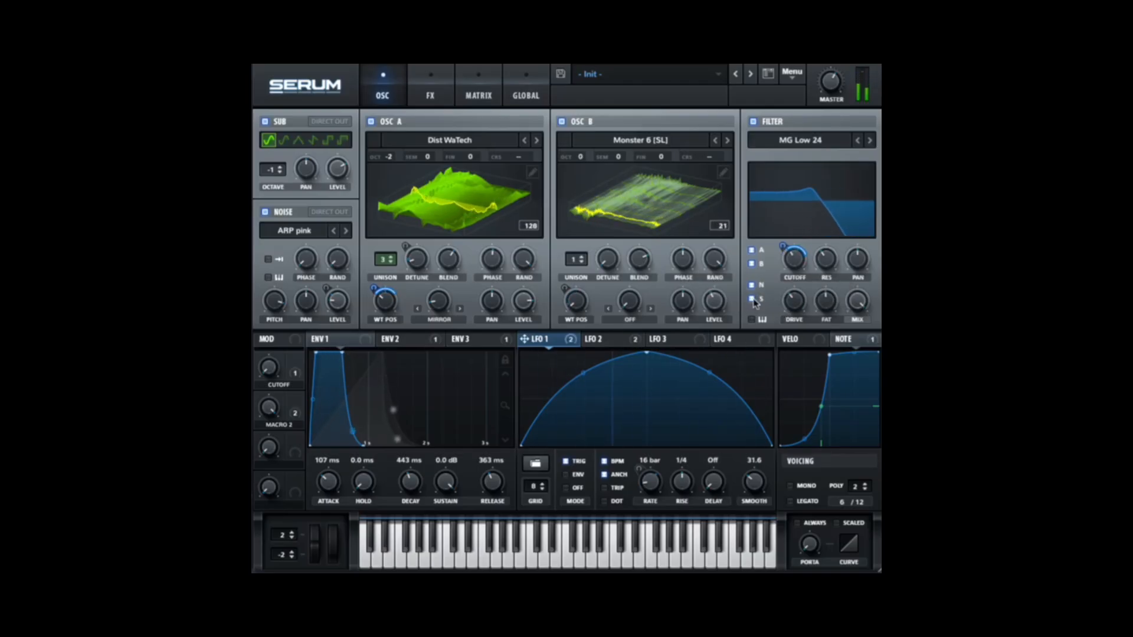
# Adjust the filter cutoff and Macro 2 to balance the LFO 1 filter sweep.
pyautogui.moveTo(792, 257); pyautogui.dragTo(783, 302)
pyautogui.moveTo(267, 413); pyautogui.dragTo(270, 578)
pyautogui.moveTo(791, 258)
pyautogui.mouseDown()
pyautogui.moveTo(791, 236)
pyautogui.moveTo(794, 260)
pyautogui.mouseUp()
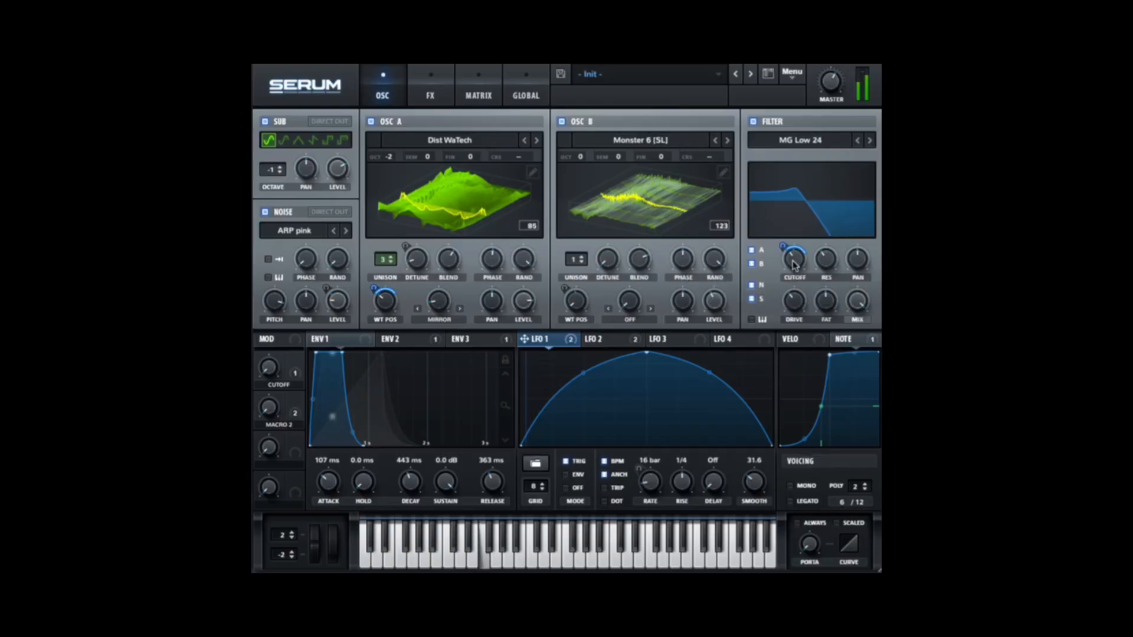
pyautogui.moveTo(268, 411); pyautogui.dragTo(272, 361)
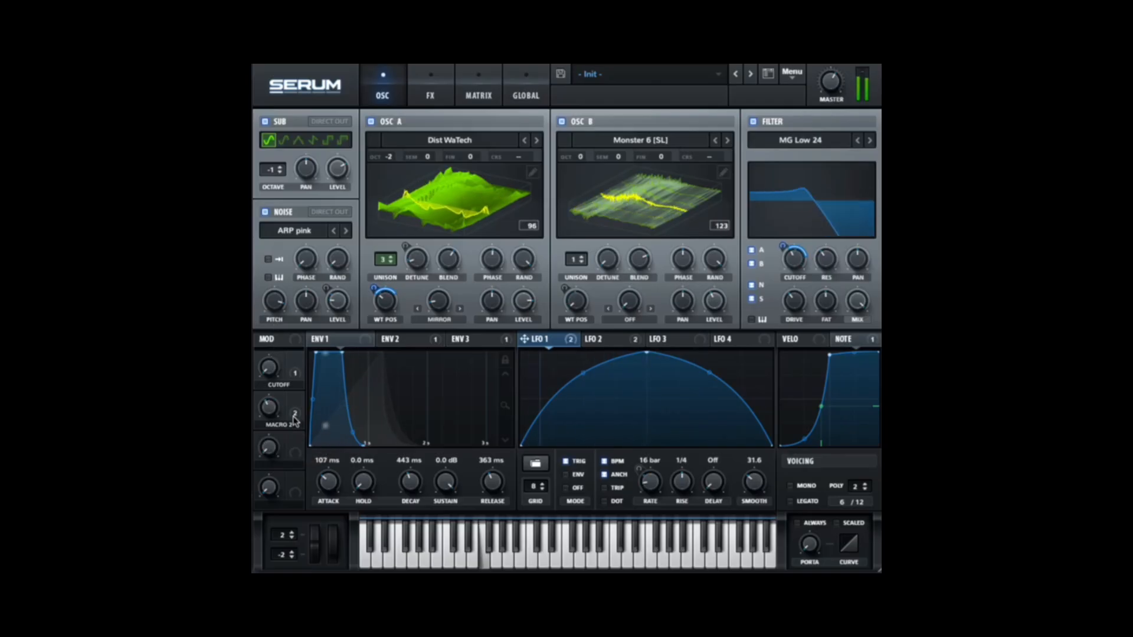
pyautogui.moveTo(271, 407); pyautogui.dragTo(270, 419)
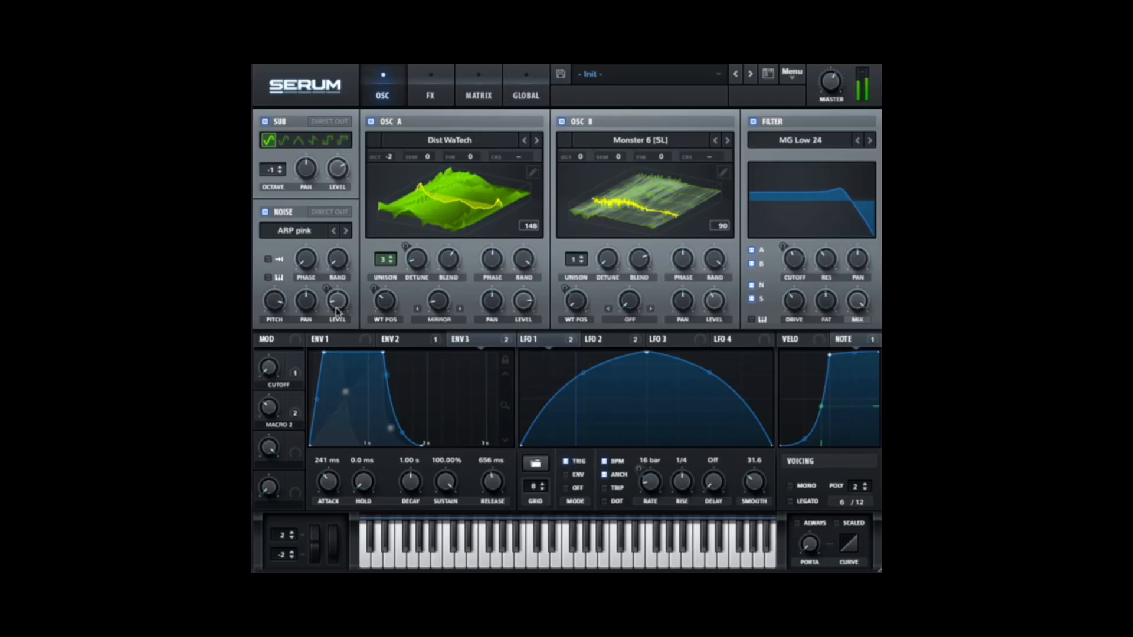
# Adjust the noise oscillator's pitch and lower its level slightly.
pyautogui.moveTo(273, 313)
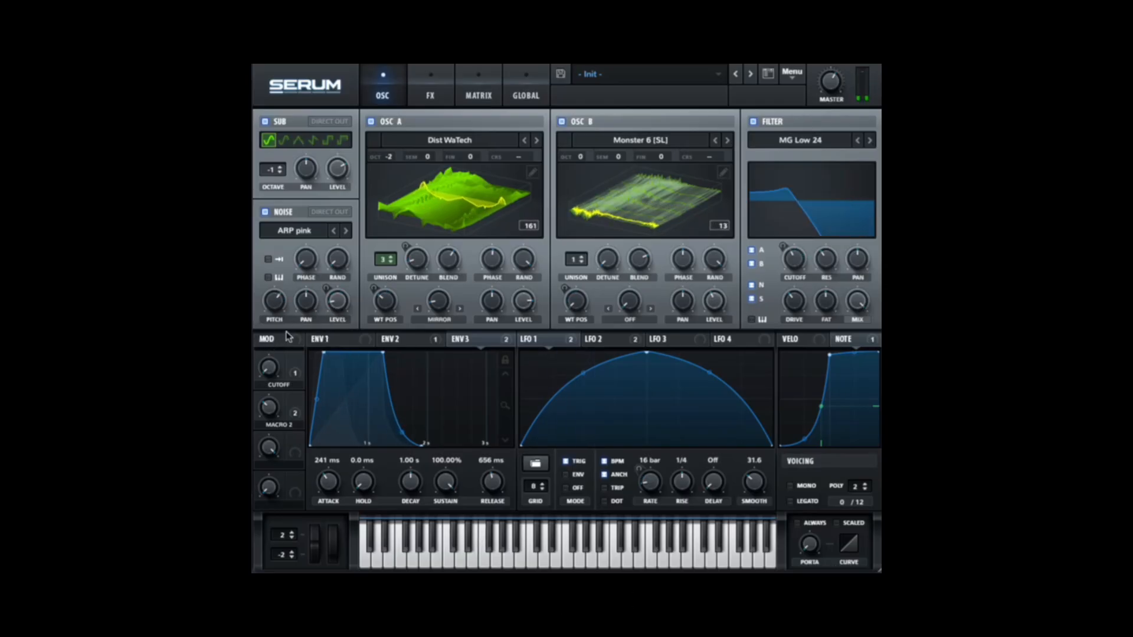
pyautogui.rightClick(338, 306)
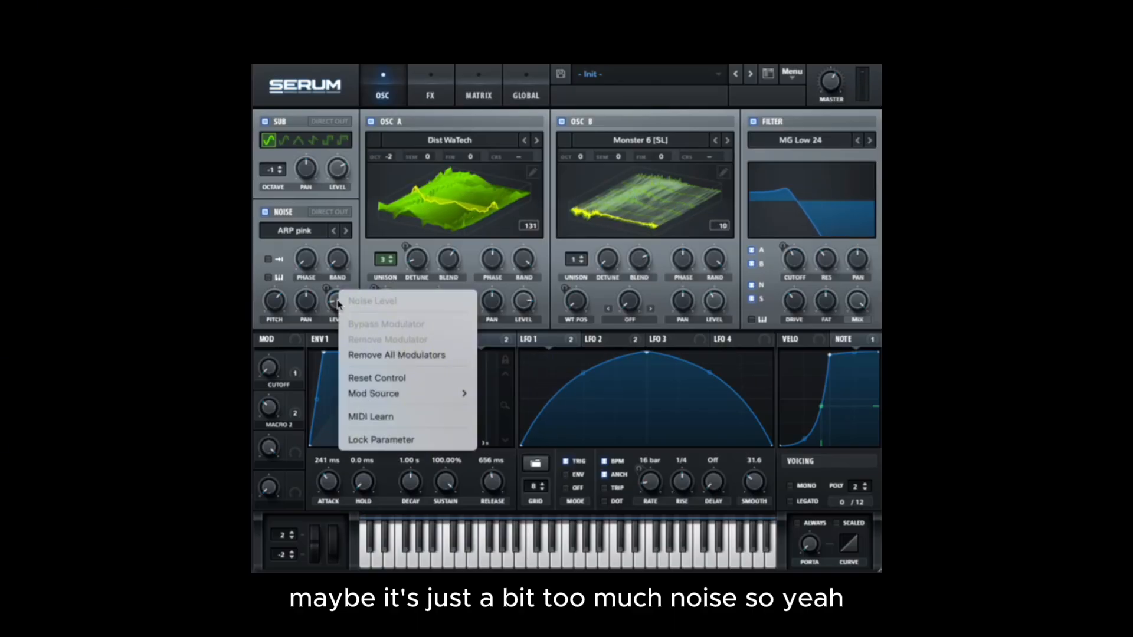
pyautogui.click(337, 302)
pyautogui.moveTo(337, 302); pyautogui.dragTo(337, 309)
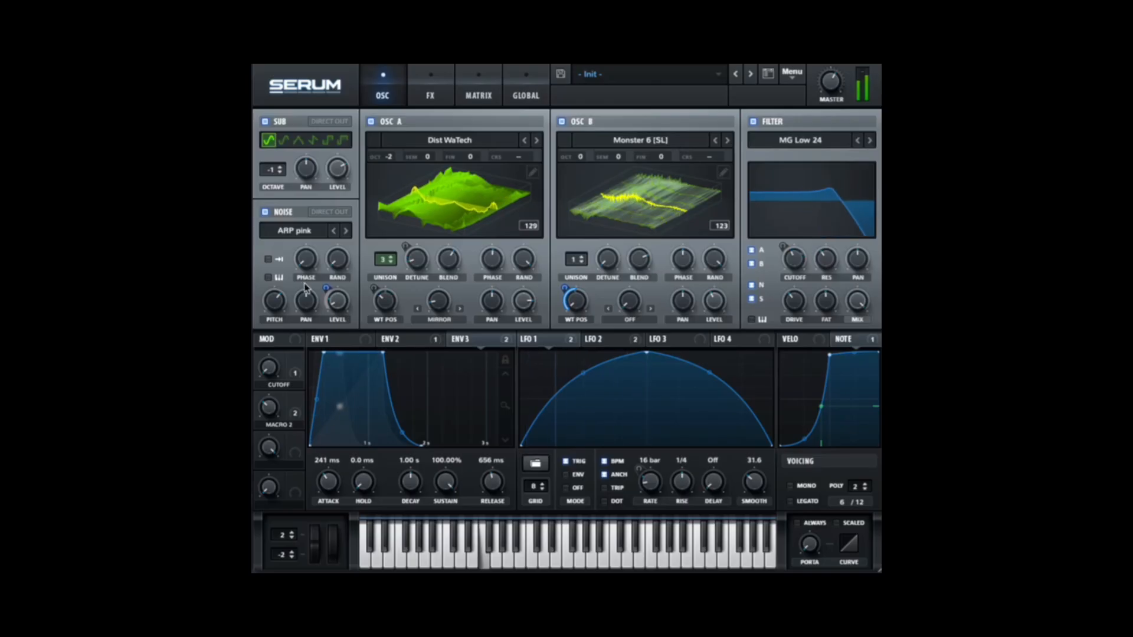
pyautogui.moveTo(338, 306)
# Review the effects chain and the modulation matrix, checking each modulation's source, amount, destination and bypass state.
pyautogui.click(437, 103)
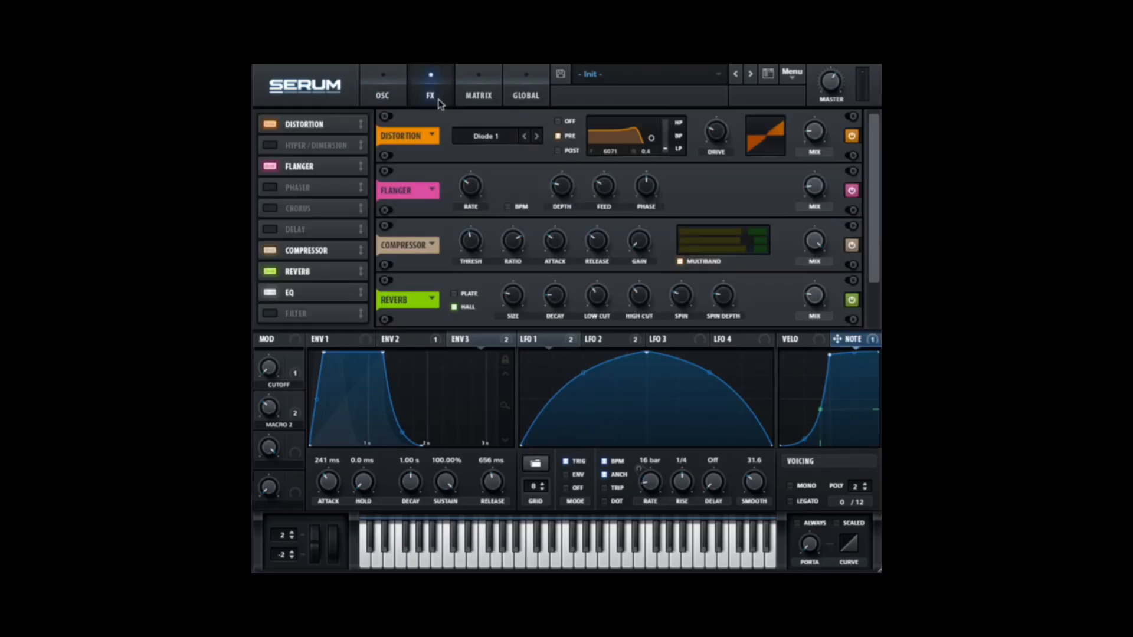
pyautogui.click(481, 97)
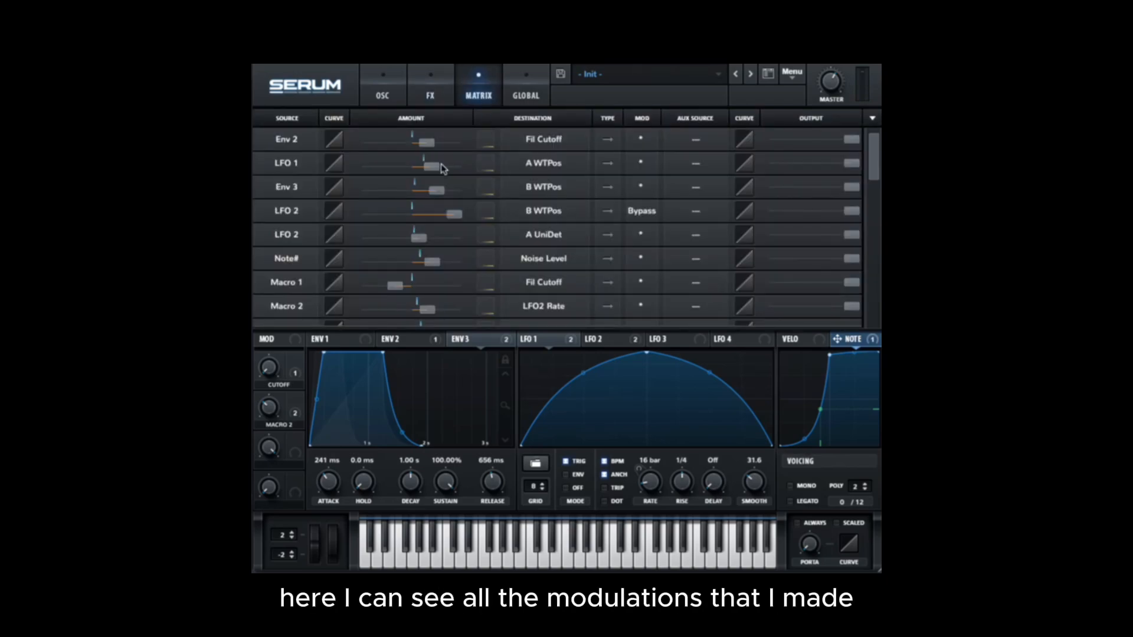
pyautogui.scroll(-10, 450, 170)
pyautogui.scroll(10, 451, 170)
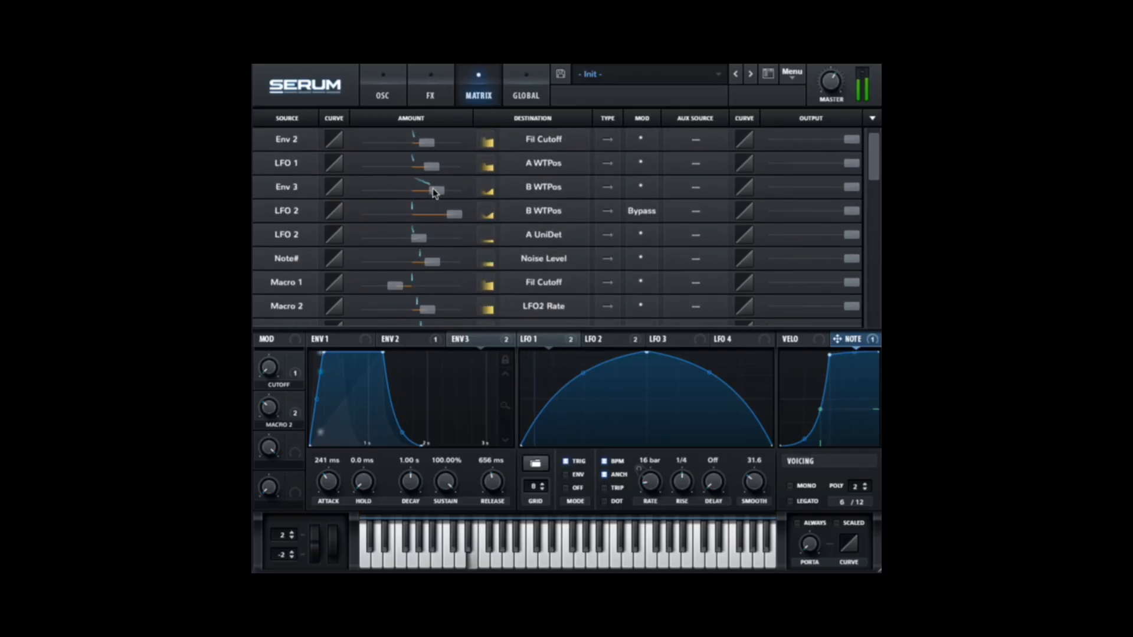
pyautogui.scroll(-10, 466, 188)
pyautogui.scroll(10, 472, 180)
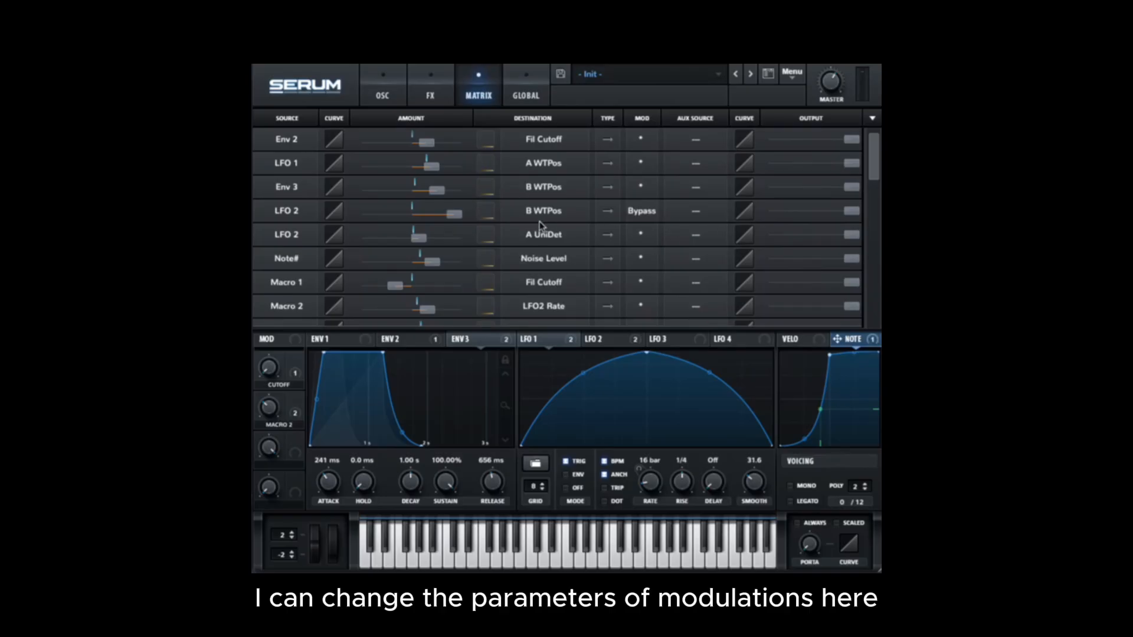
pyautogui.scroll(-3, 644, 212)
pyautogui.scroll(3, 646, 194)
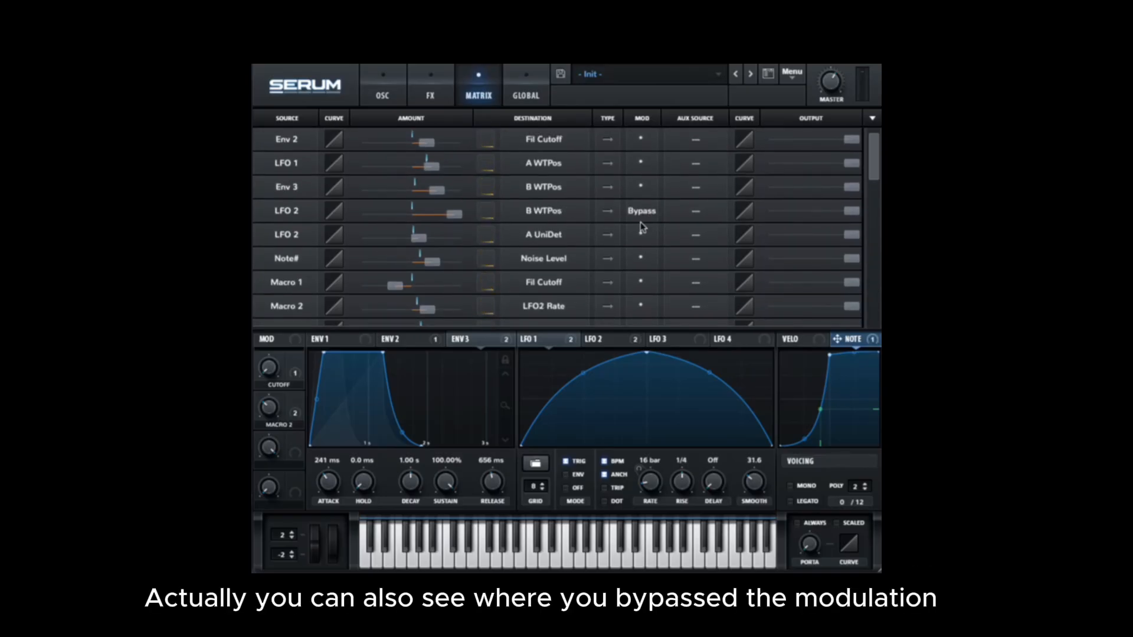
# Re-enable the bypassed LFO 2 modulation of oscillator B's wavetable position and reduce its amount slightly.
pyautogui.click(642, 212)
pyautogui.click(643, 230)
pyautogui.moveTo(454, 215); pyautogui.dragTo(444, 214)
# Look through the rest of the modulation matrix and open the global settings.
pyautogui.scroll(-10, 607, 235)
pyautogui.scroll(10, 605, 235)
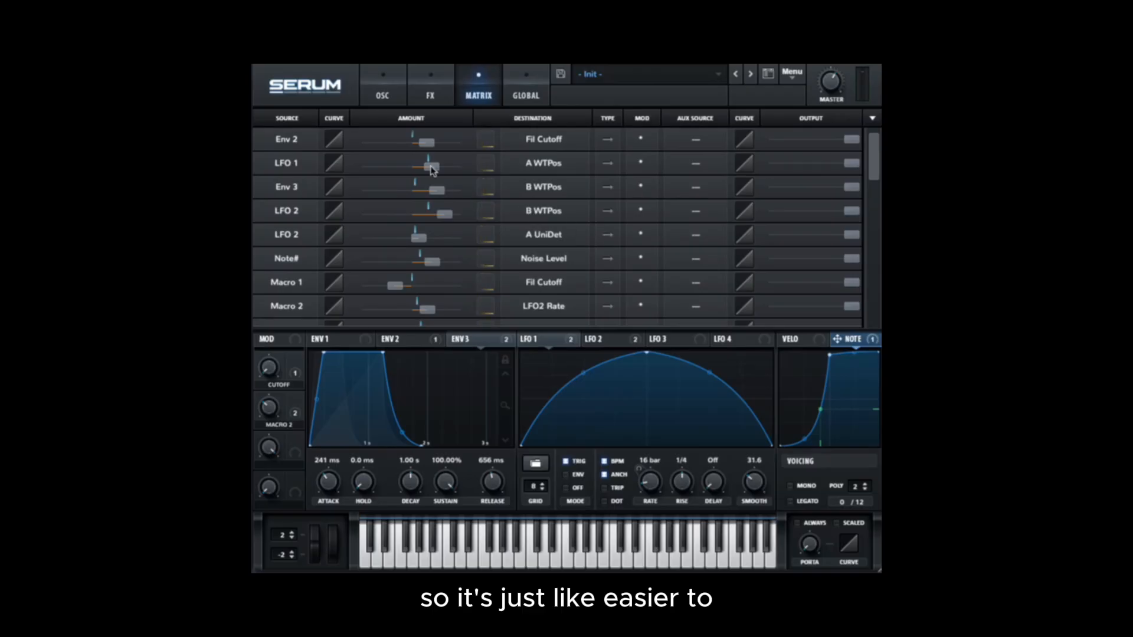
pyautogui.scroll(-10, 411, 230)
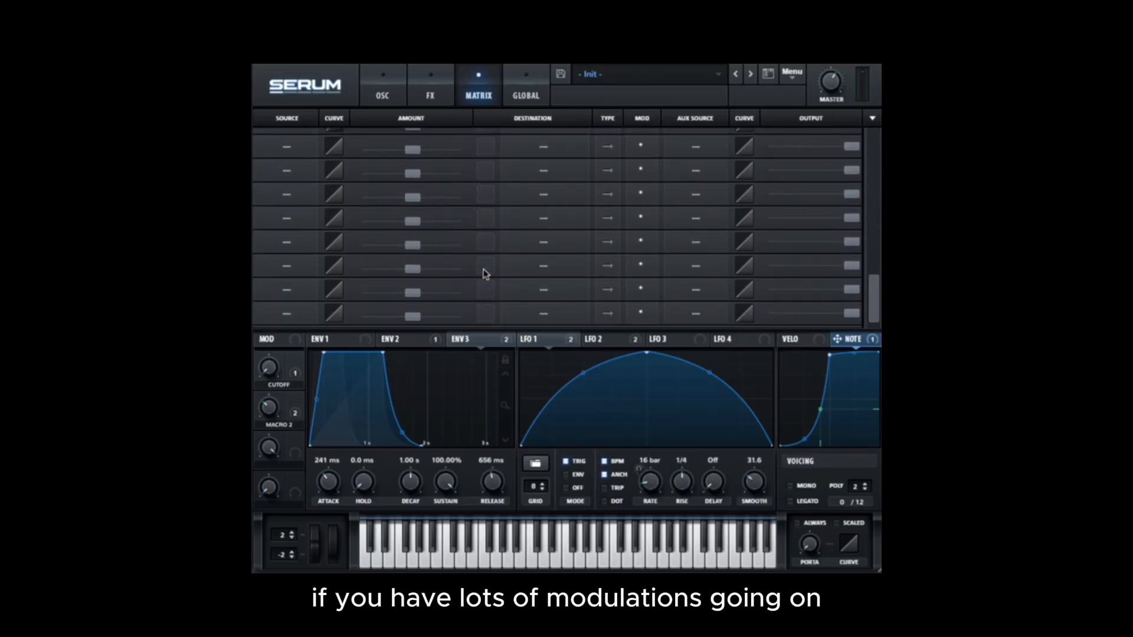
pyautogui.scroll(10, 483, 272)
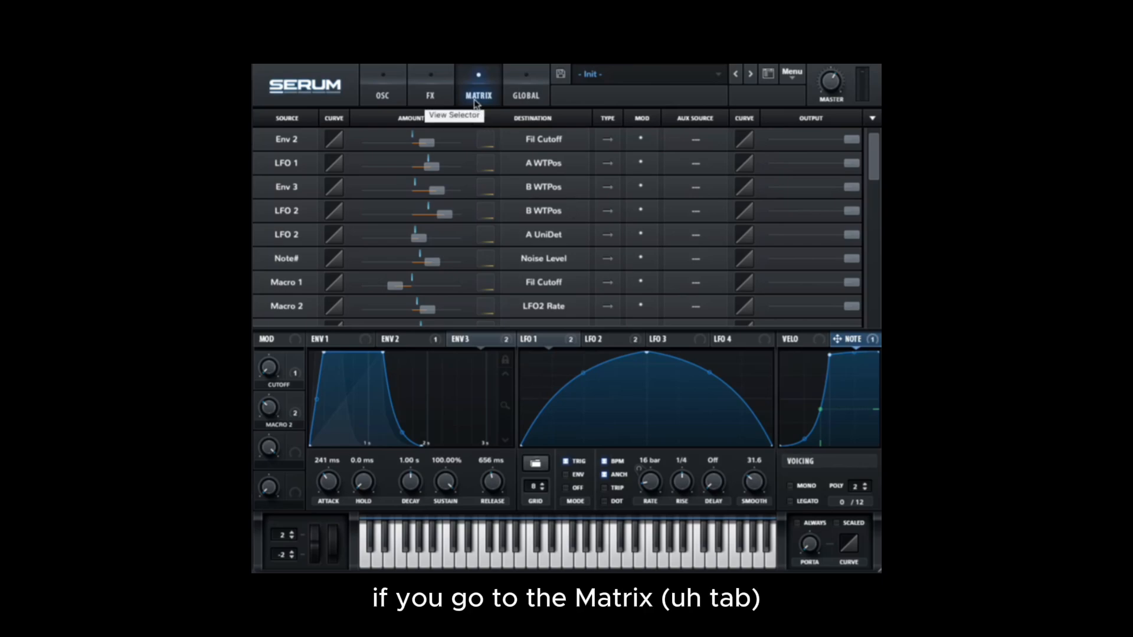
pyautogui.click(524, 96)
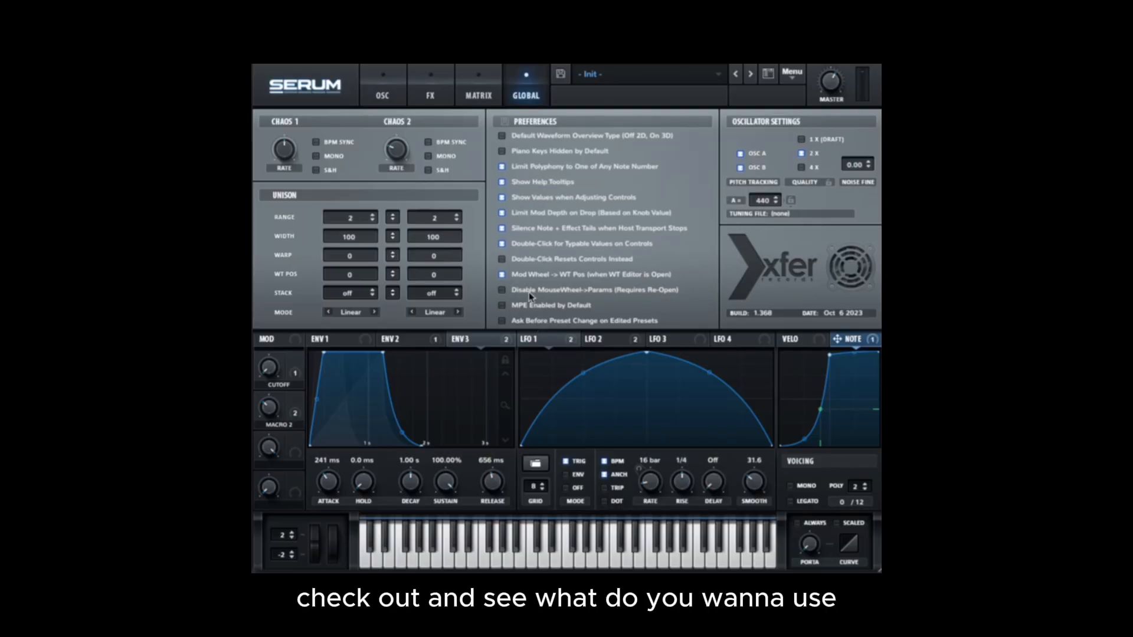
# Enable the MPE Enabled by Default preference and toggle the Show Help Tooltips preference.
pyautogui.click(502, 305)
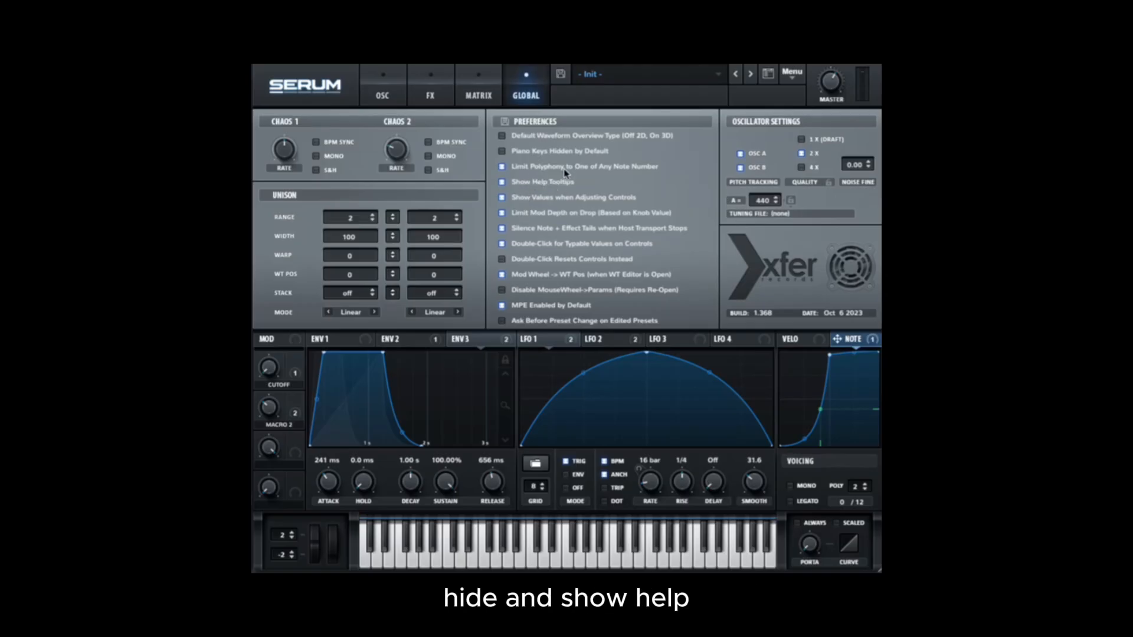
pyautogui.click(502, 183)
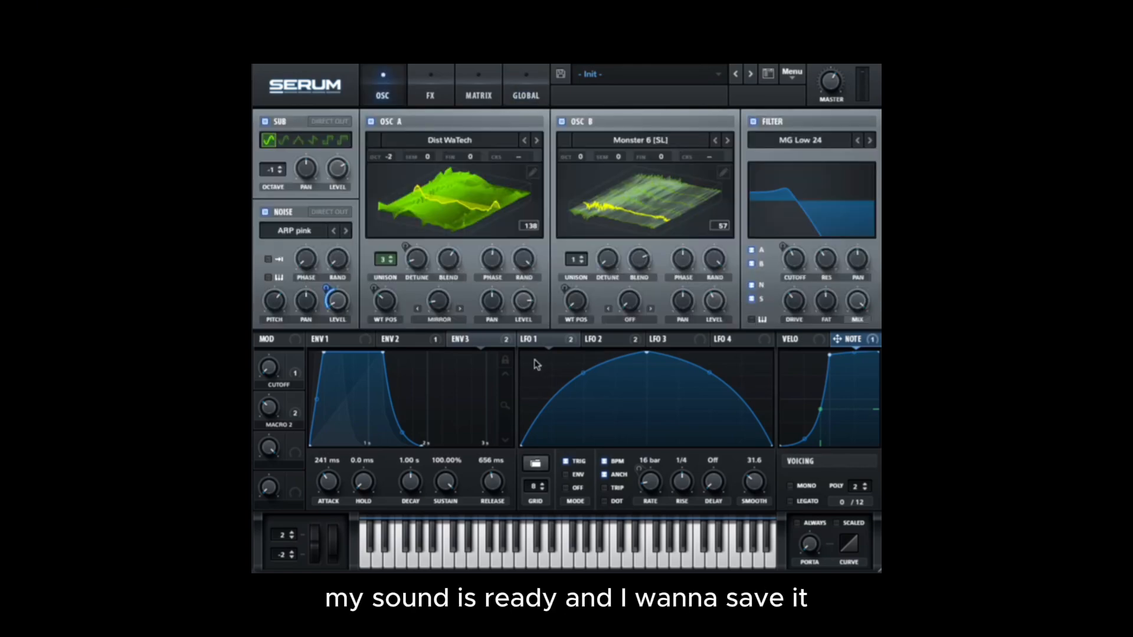
# Save the sound as a preset named Fruitbass_11 in the User folder.
pyautogui.click(561, 75)
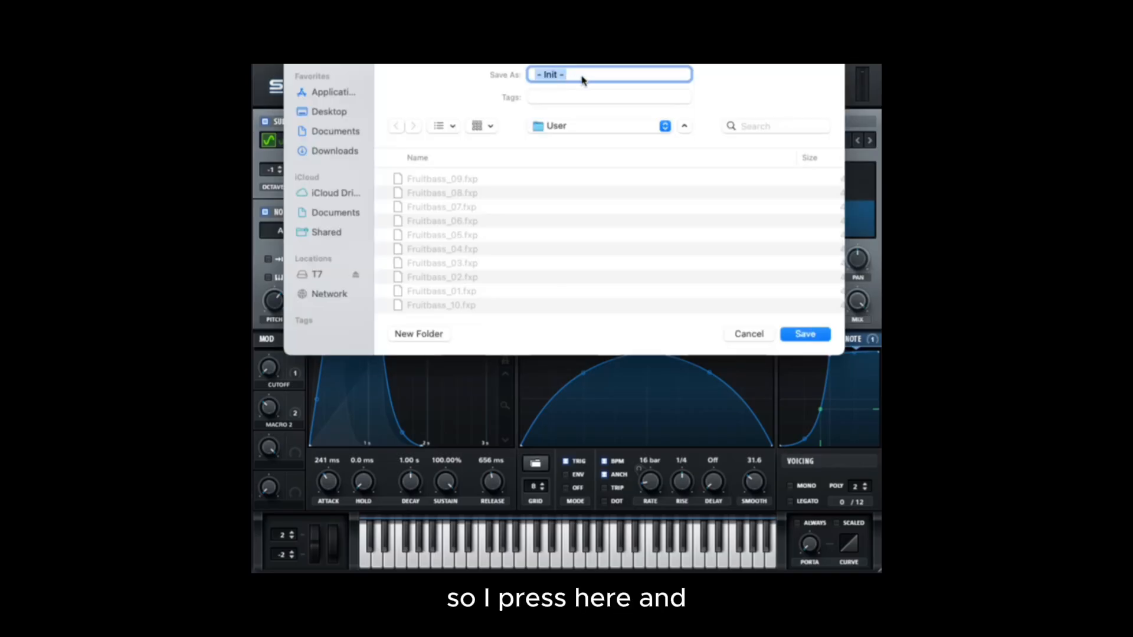
pyautogui.write('Fruitba')
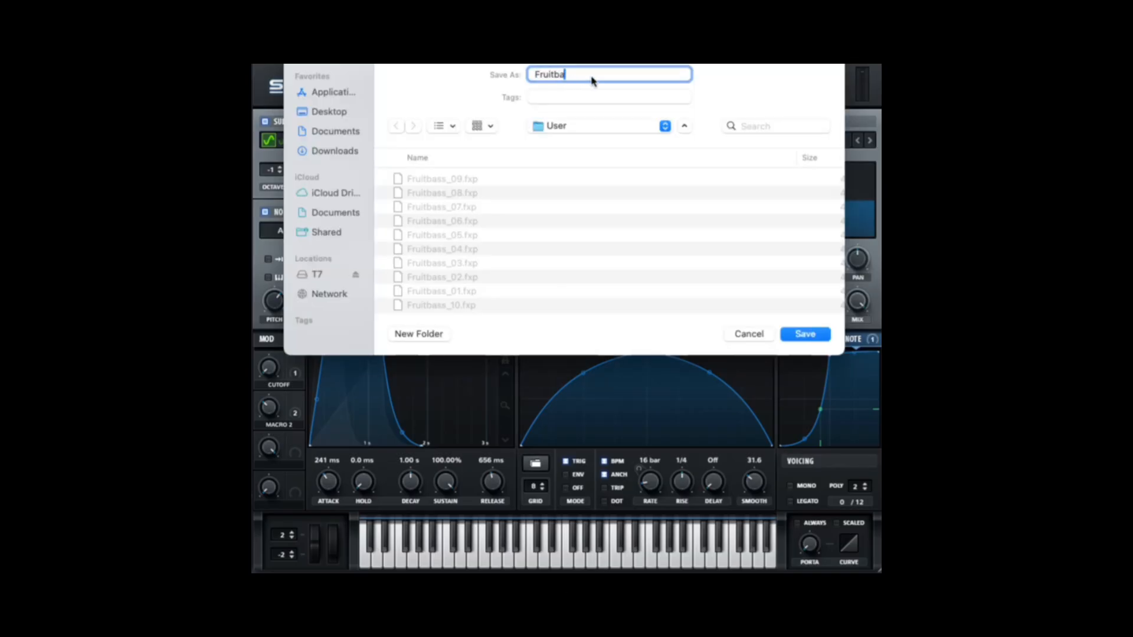
pyautogui.write('ss_11')
pyautogui.press('Return')
# Reset the synth to the Init preset and copy oscillator A to oscillator B.
pyautogui.click(791, 74)
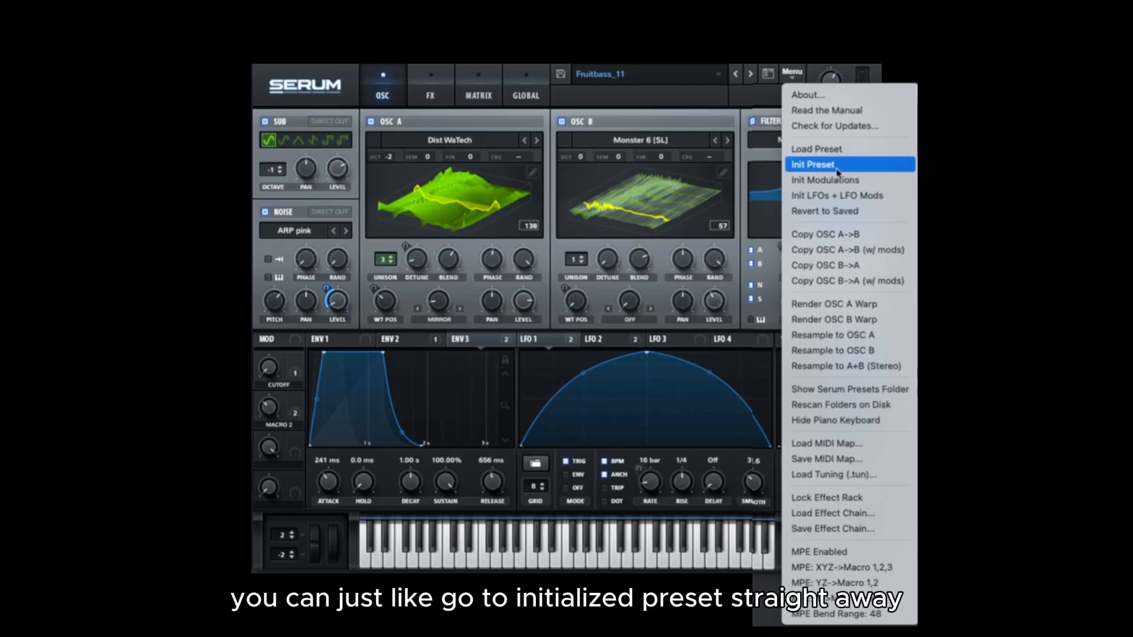
pyautogui.click(819, 165)
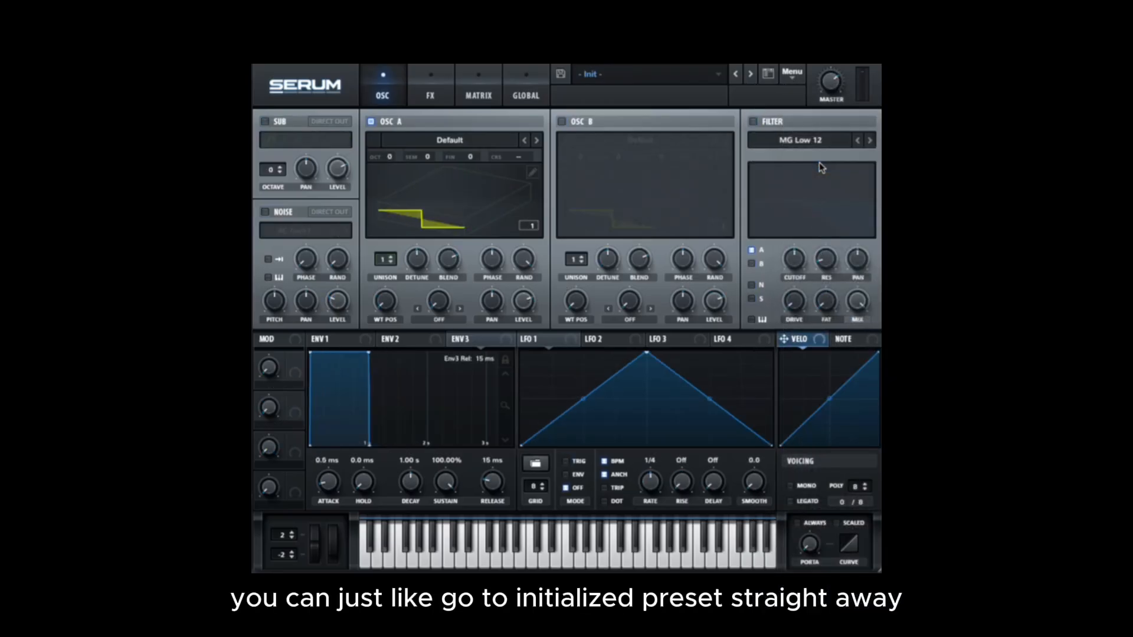
pyautogui.click(790, 74)
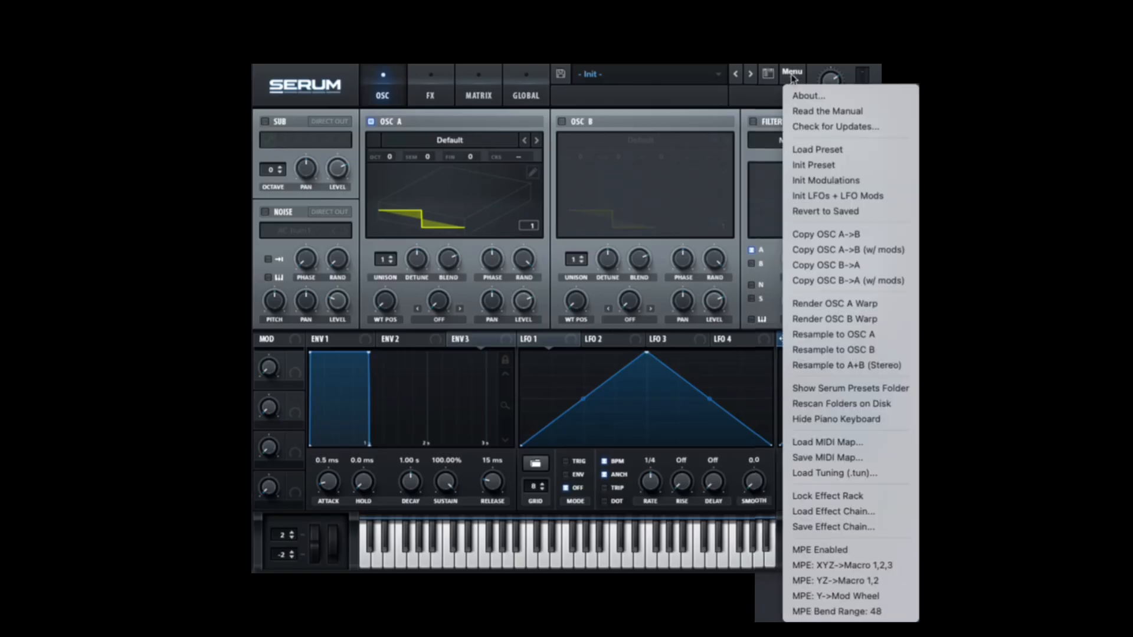
pyautogui.click(835, 236)
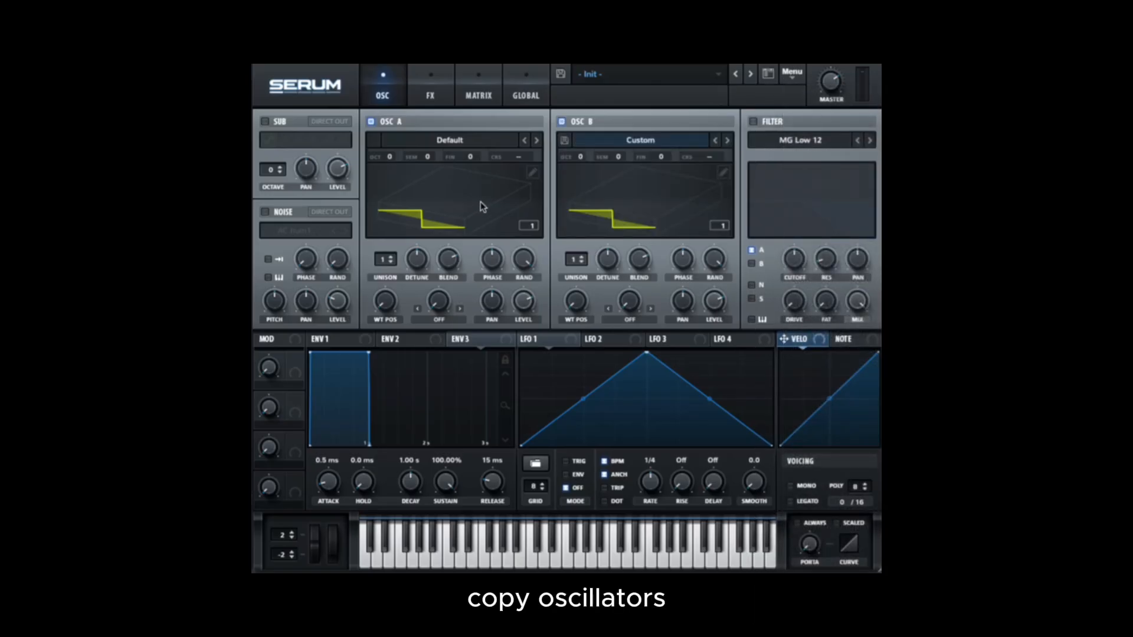
pyautogui.click(791, 74)
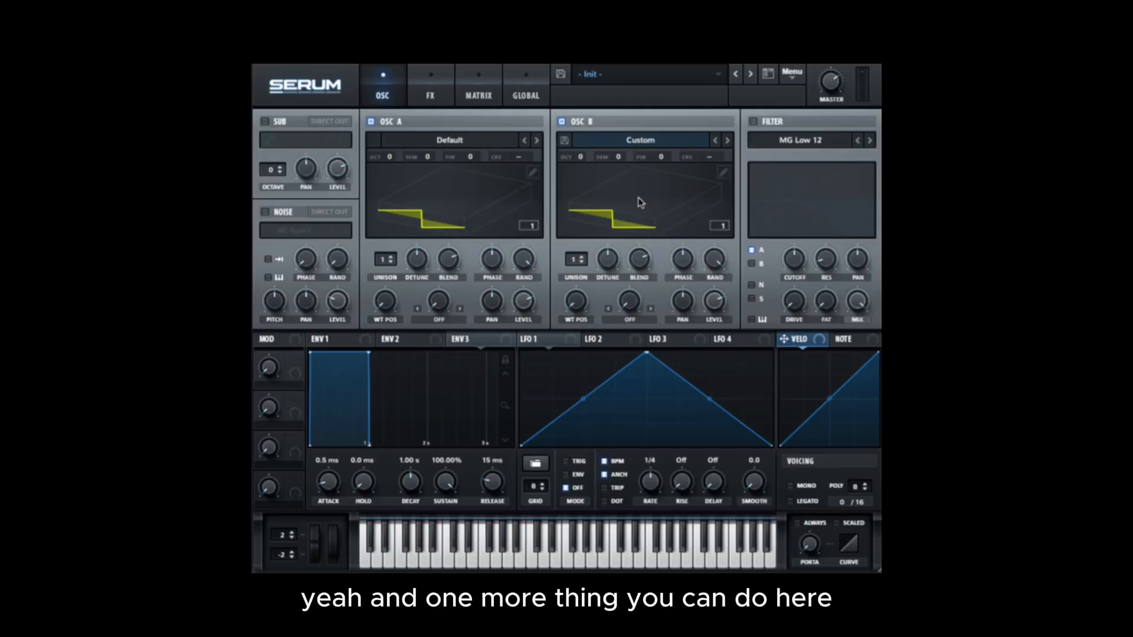
# Change the interface skin to the blue-green one with magenta waveforms.
pyautogui.click(298, 85)
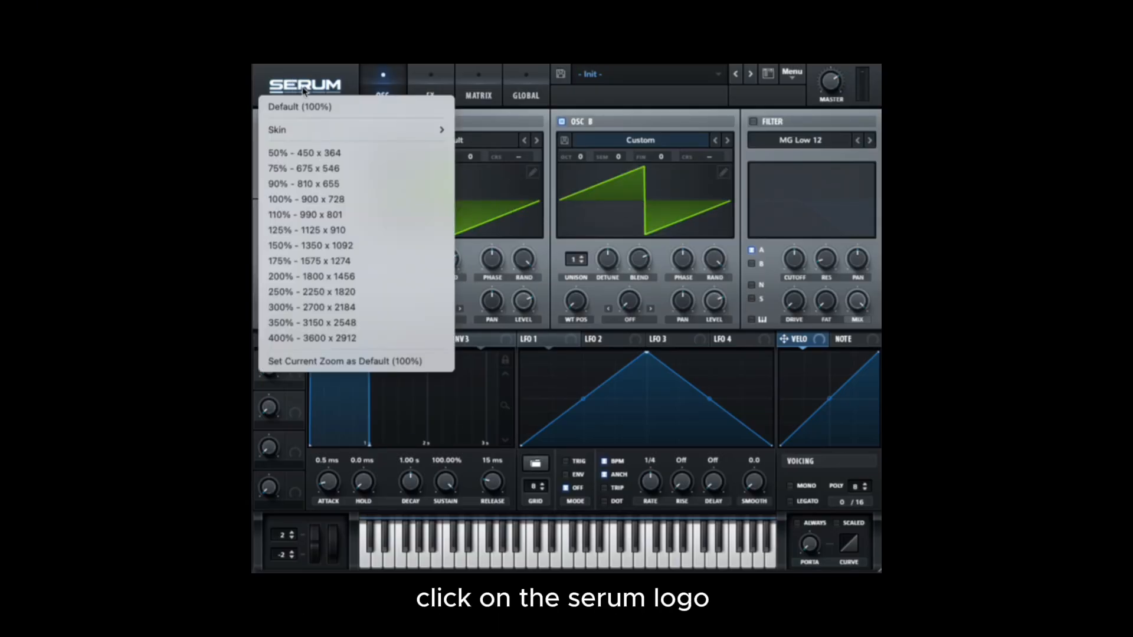
pyautogui.moveTo(341, 131)
pyautogui.click(540, 152)
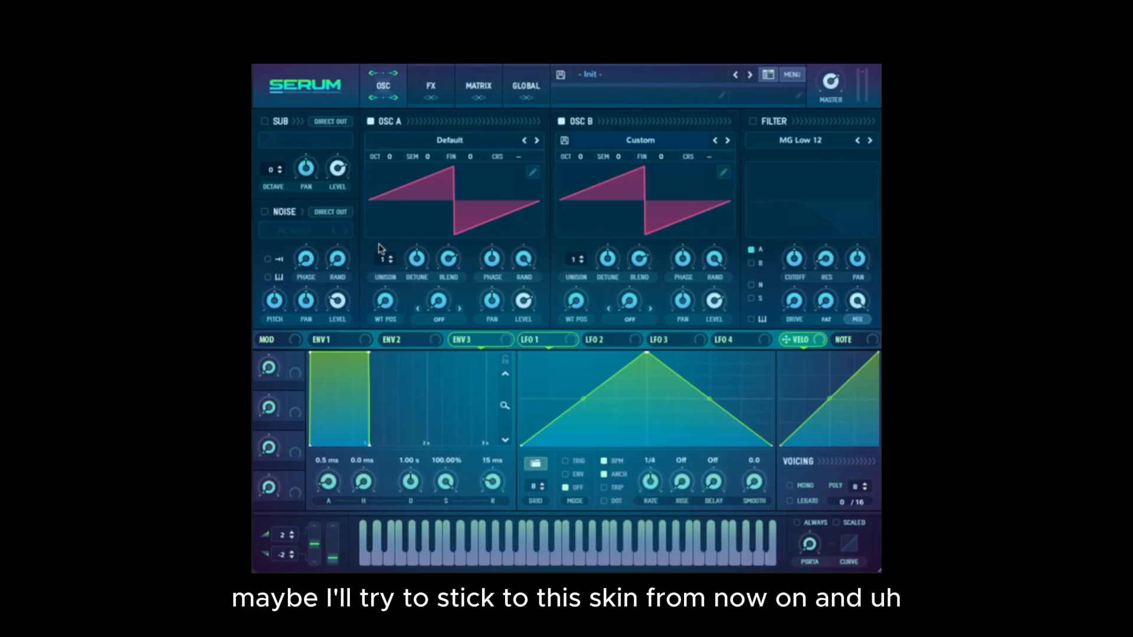
# Enlarge the interface to 300% (2700 x 2184) and set it back to 100% (900 x 728).
pyautogui.click(315, 85)
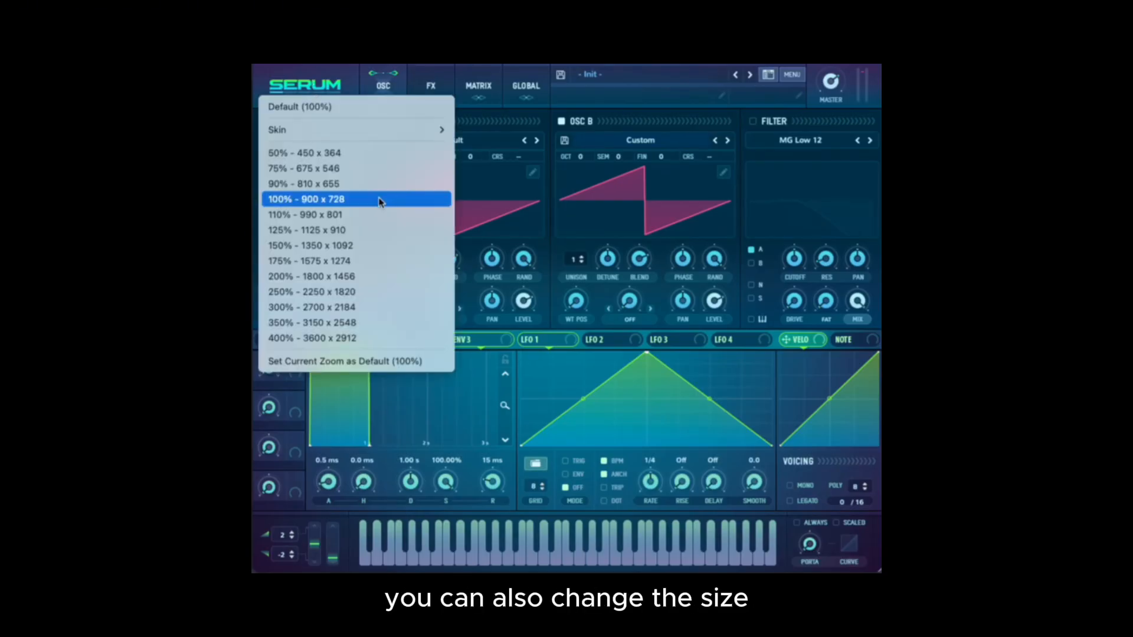
pyautogui.click(326, 307)
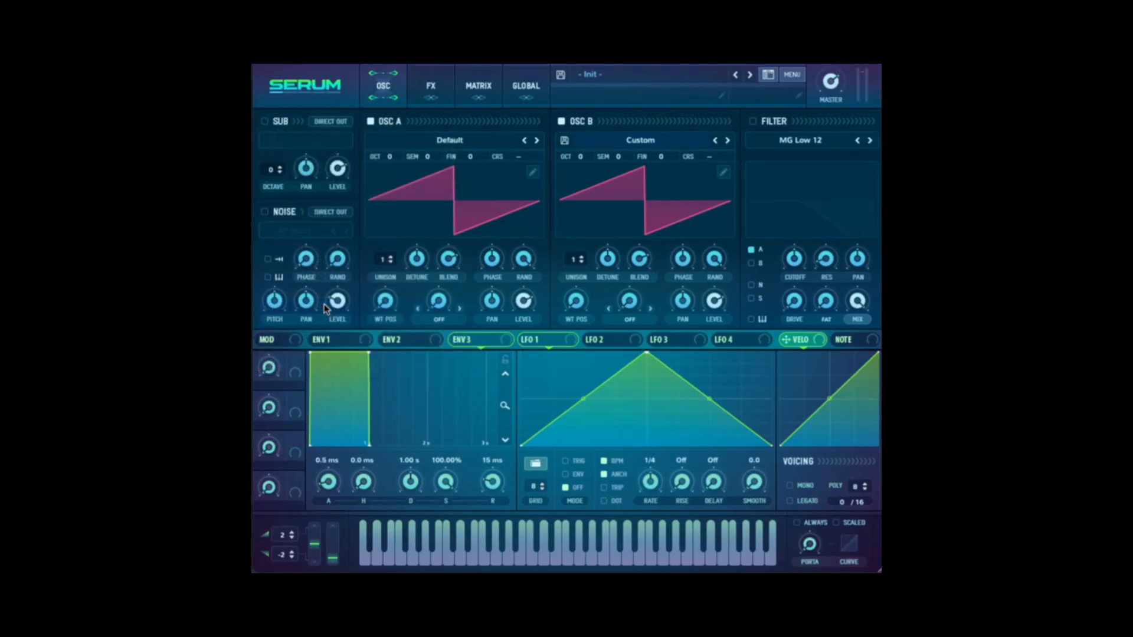
pyautogui.click(361, 139)
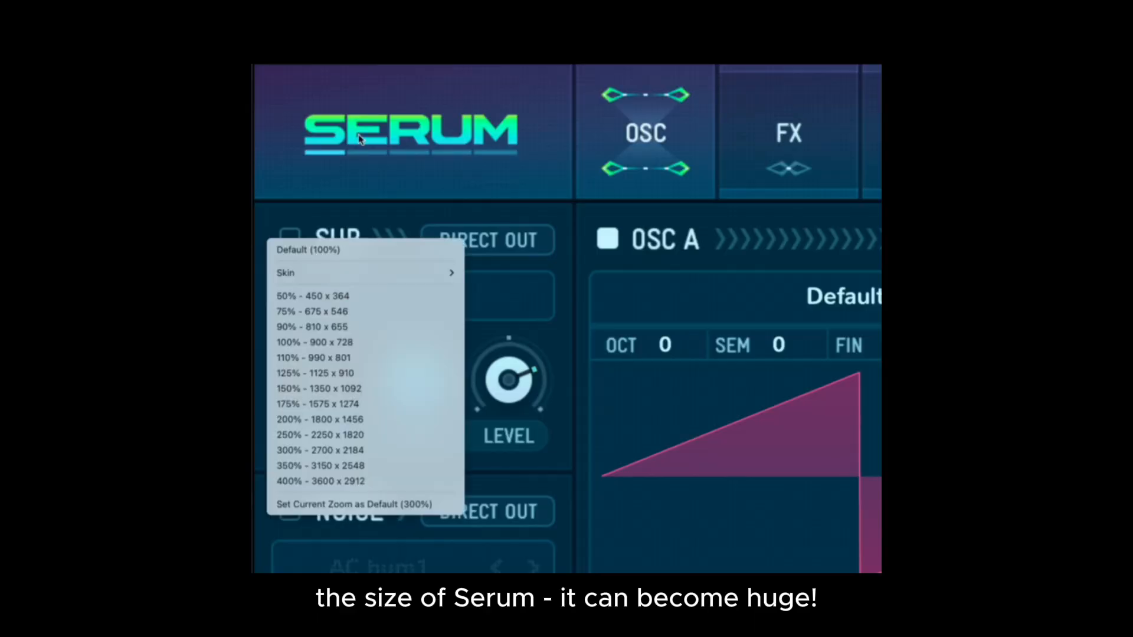
pyautogui.click(331, 343)
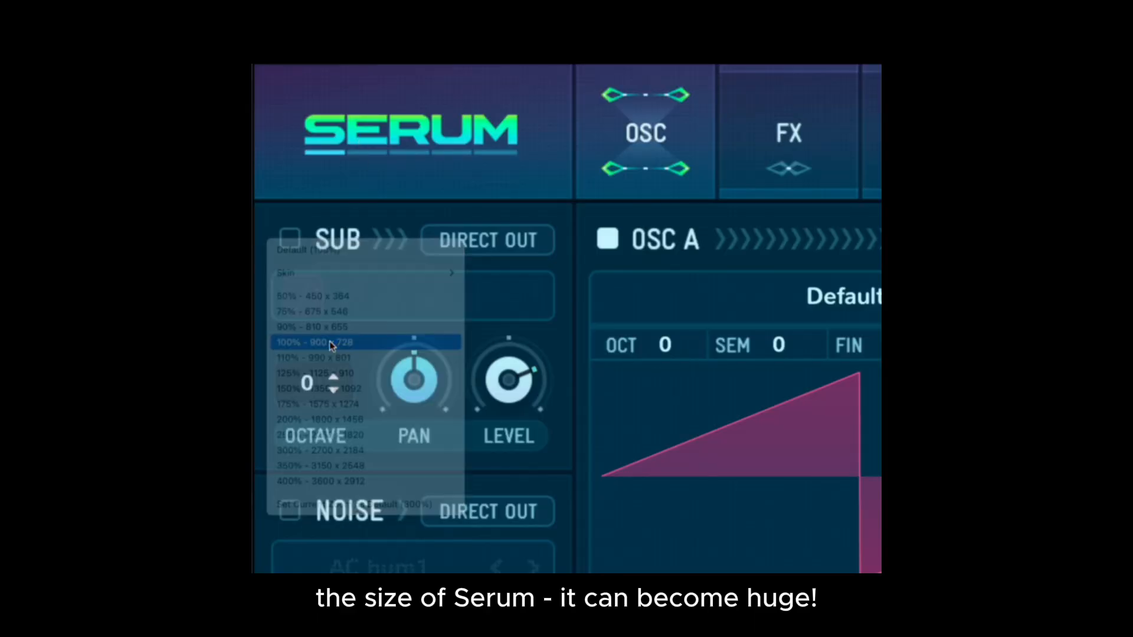